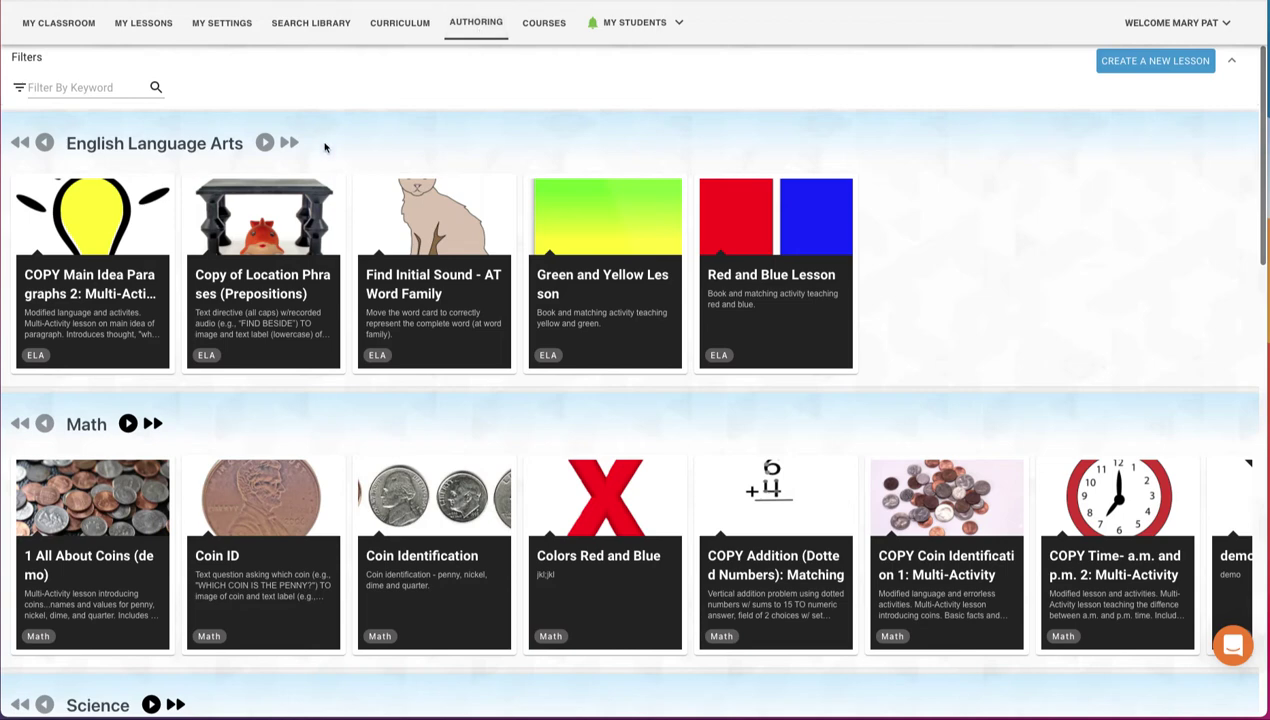
Step: Browse the authored lessons by subject, paging the Math row to its last lessons and back to the first
scroll(324, 147, down, 3)
scroll(322, 160, down, 2)
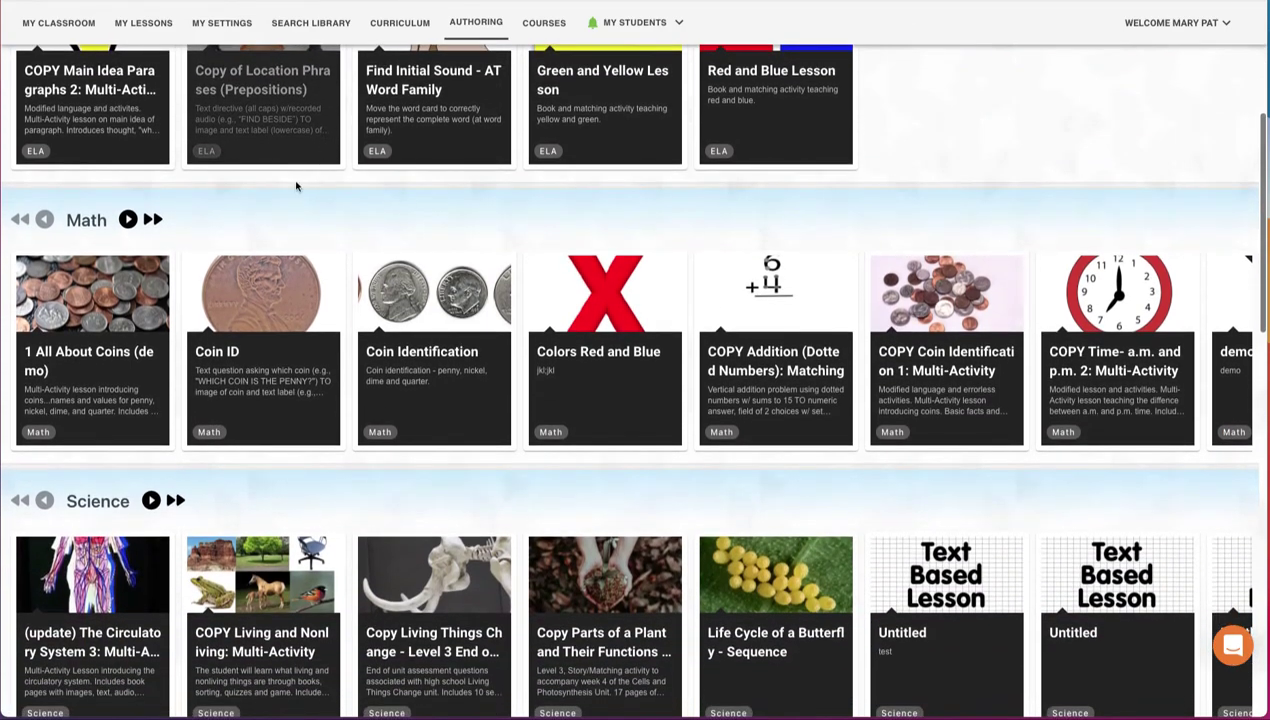
scroll(296, 186, down, 2)
scroll(160, 140, down, 2)
scroll(156, 145, up, 2)
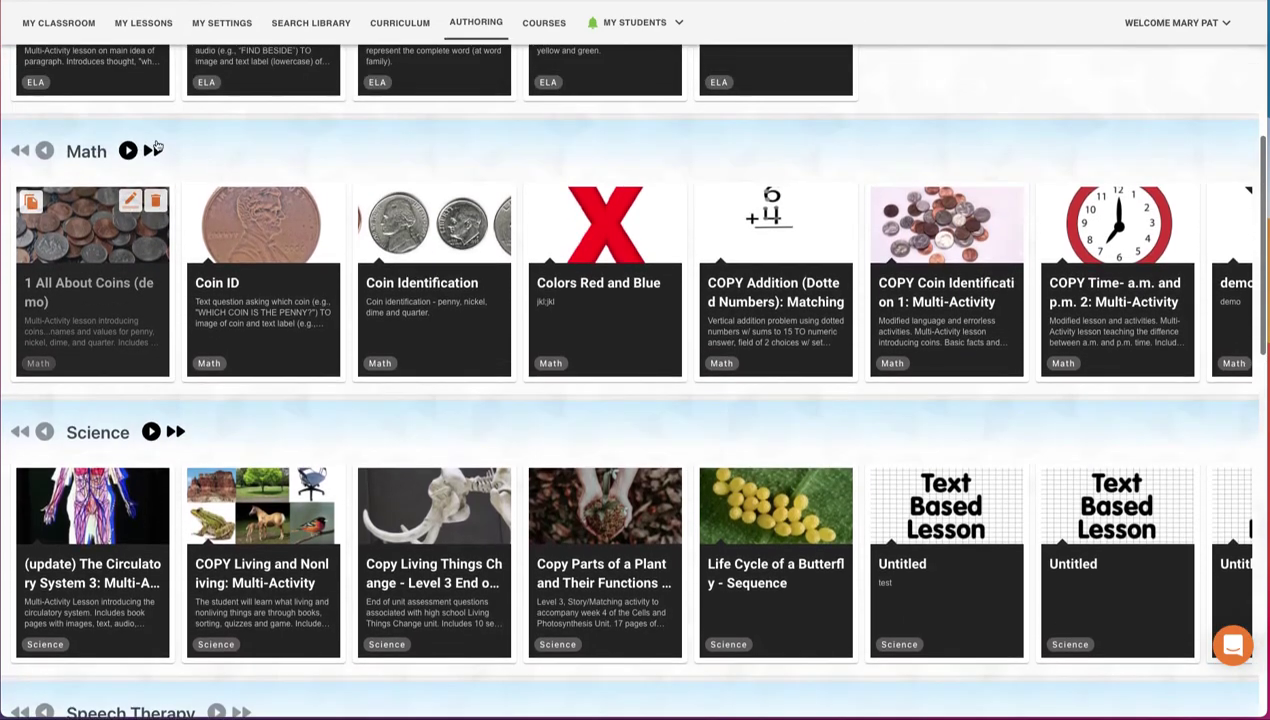
click(153, 150)
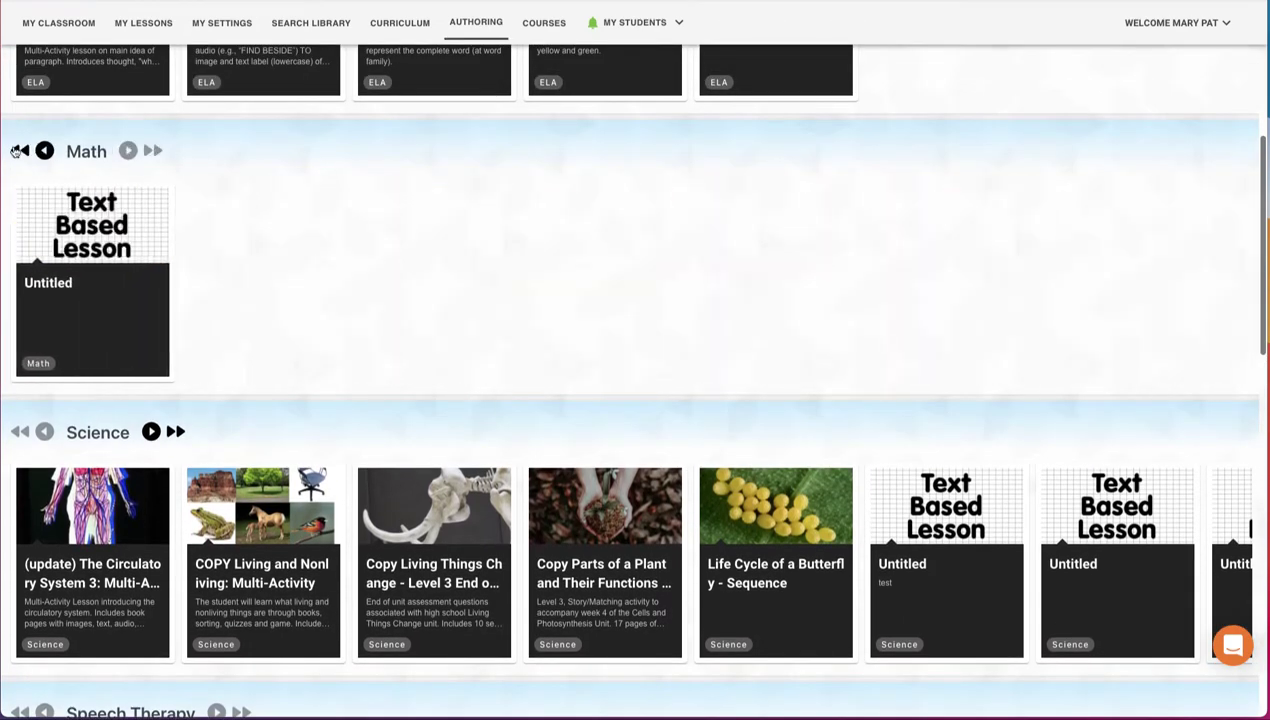
click(20, 150)
scroll(306, 147, down, 4)
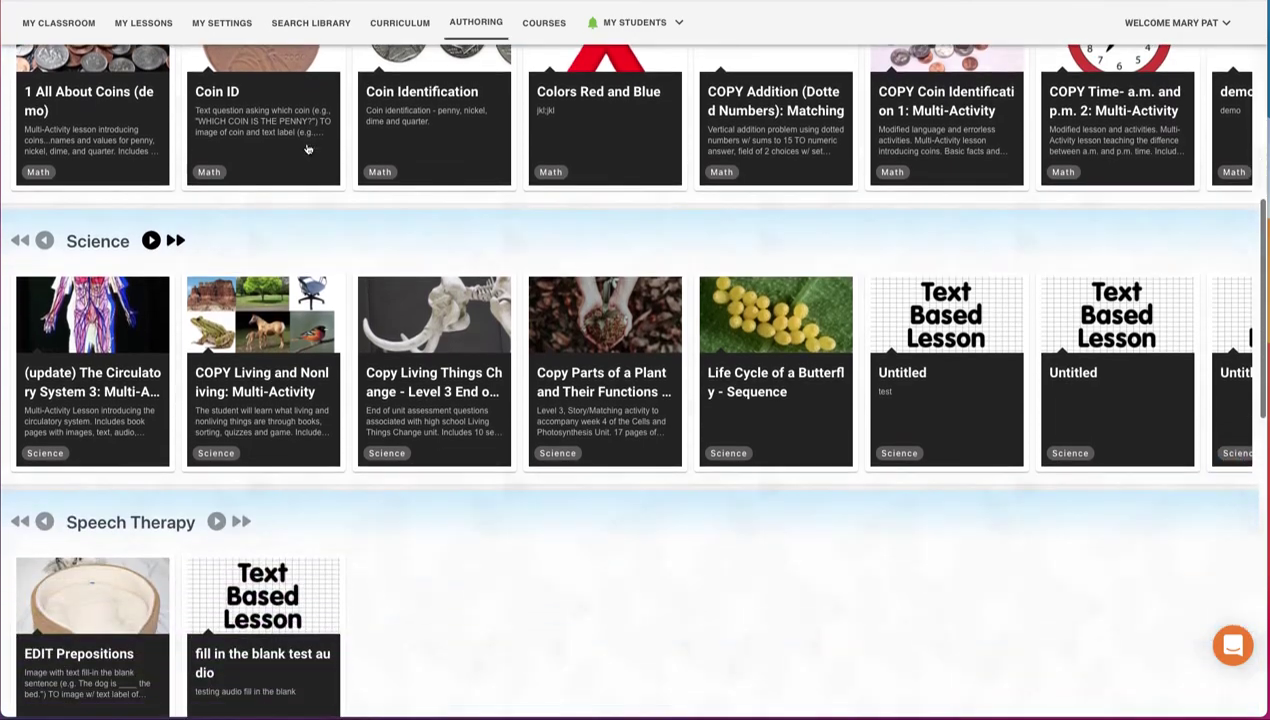
scroll(303, 140, up, 9)
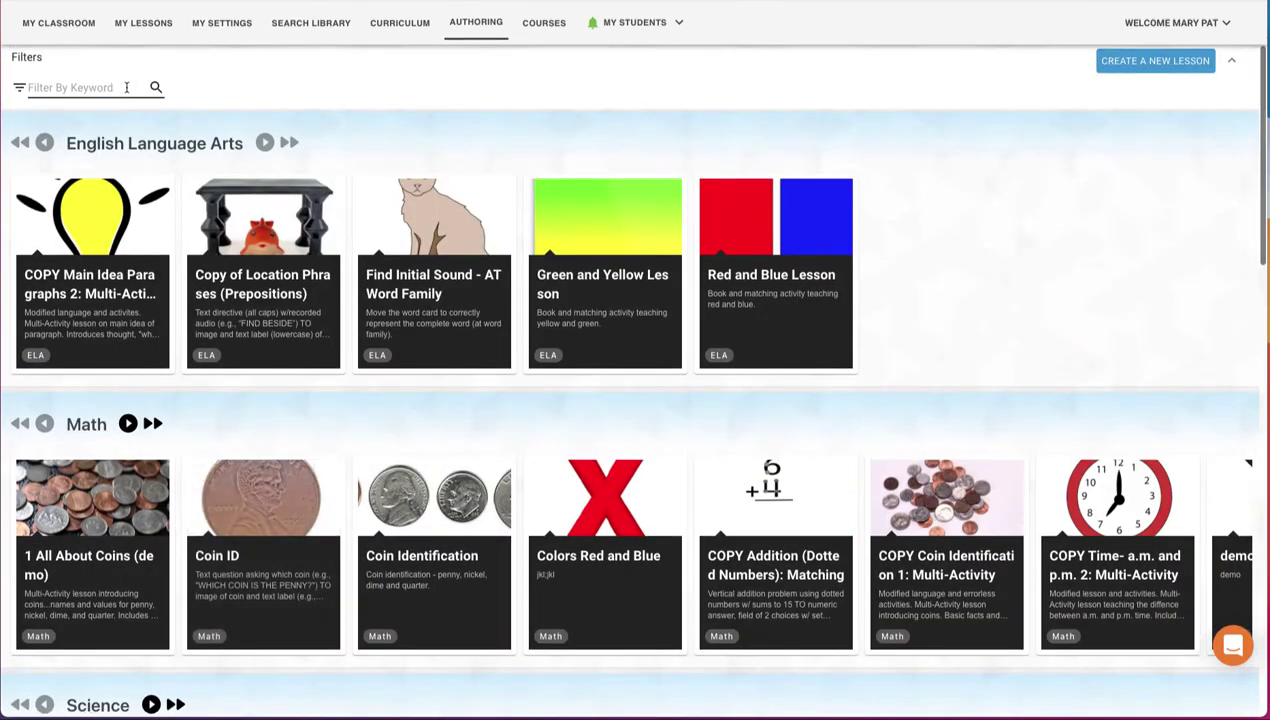
Step: Filter the authored lessons by the keyword "coin", and clear the filter to restore the full list
click(127, 87)
text(coin)
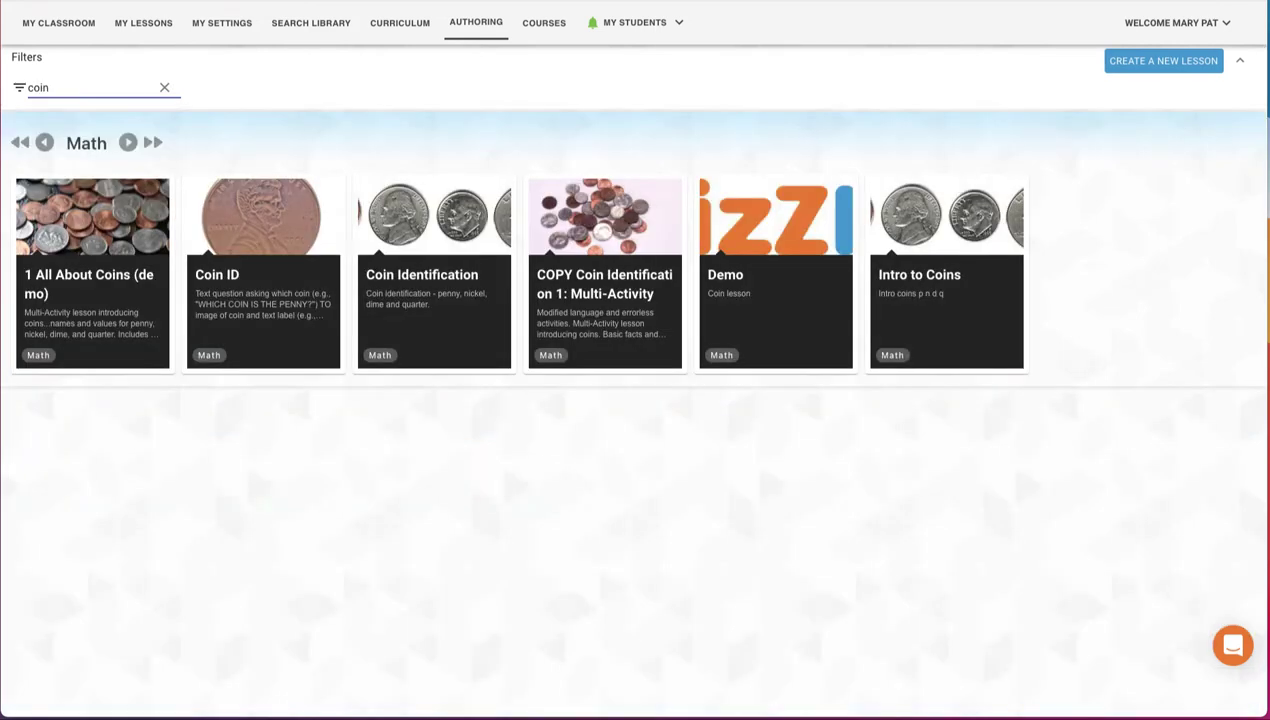
key(BackSpace)
key(BackSpace)
key(BackSpace)
key(BackSpace)
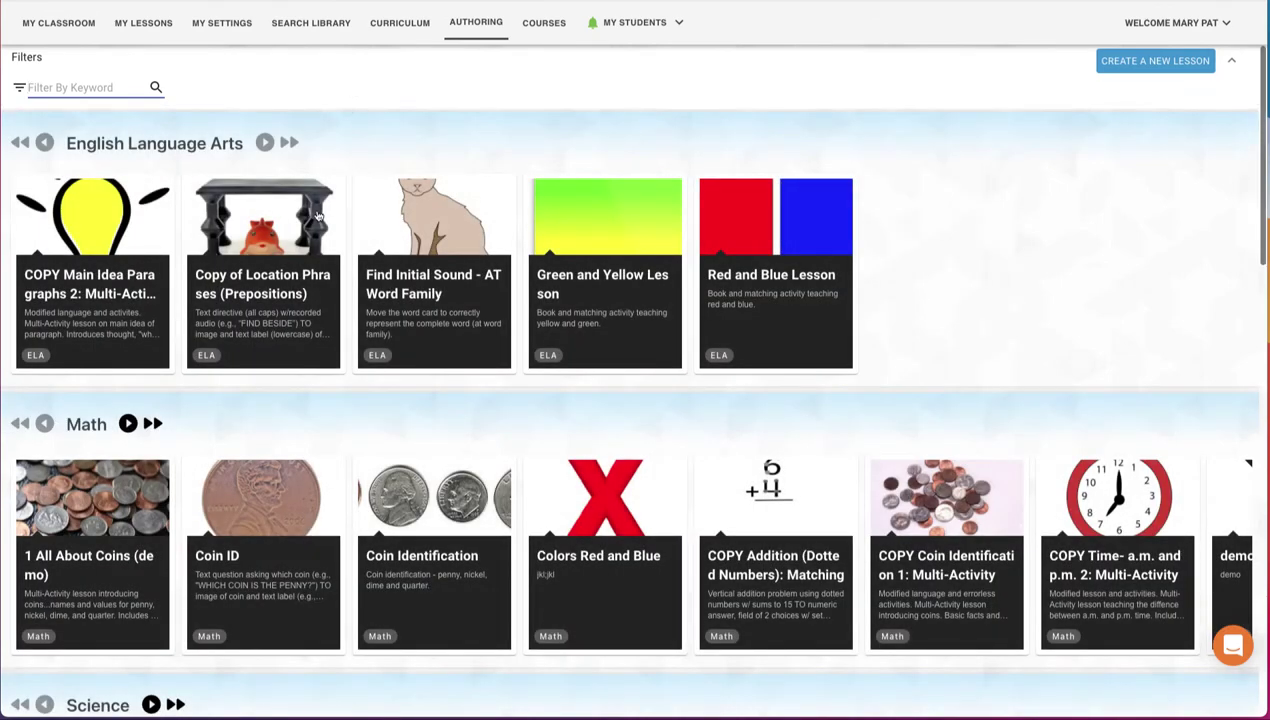
mouse_move(310, 228)
Step: Copy the All About Timelines 3: Multi-Activity lesson from My Lessons for editing, titled "COPY All About Timelines 3: Multi-Activity"
click(146, 30)
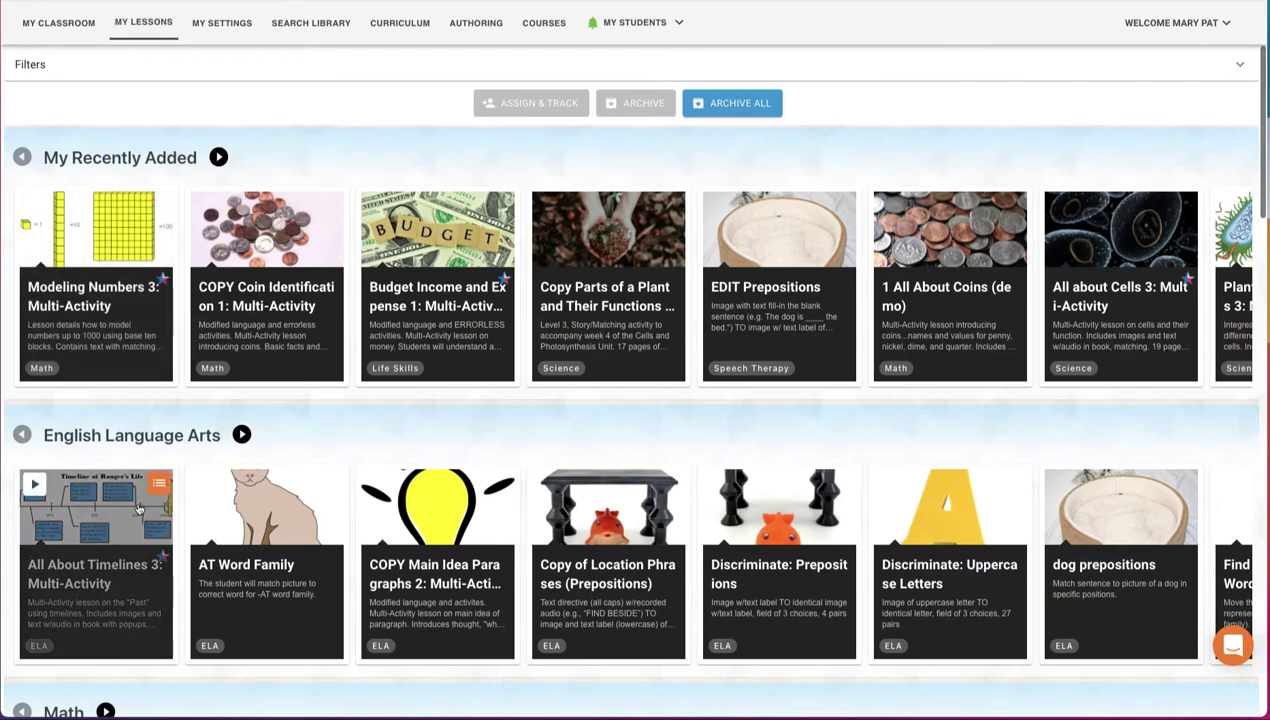
click(167, 488)
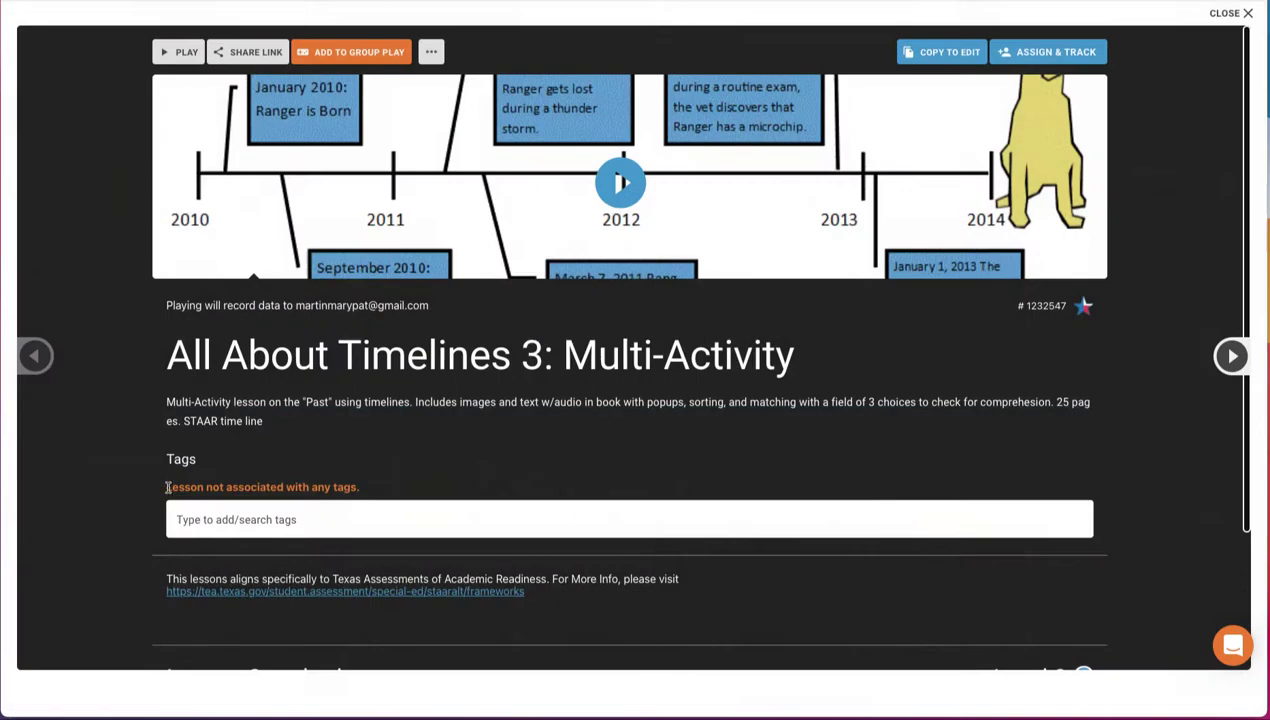
click(924, 62)
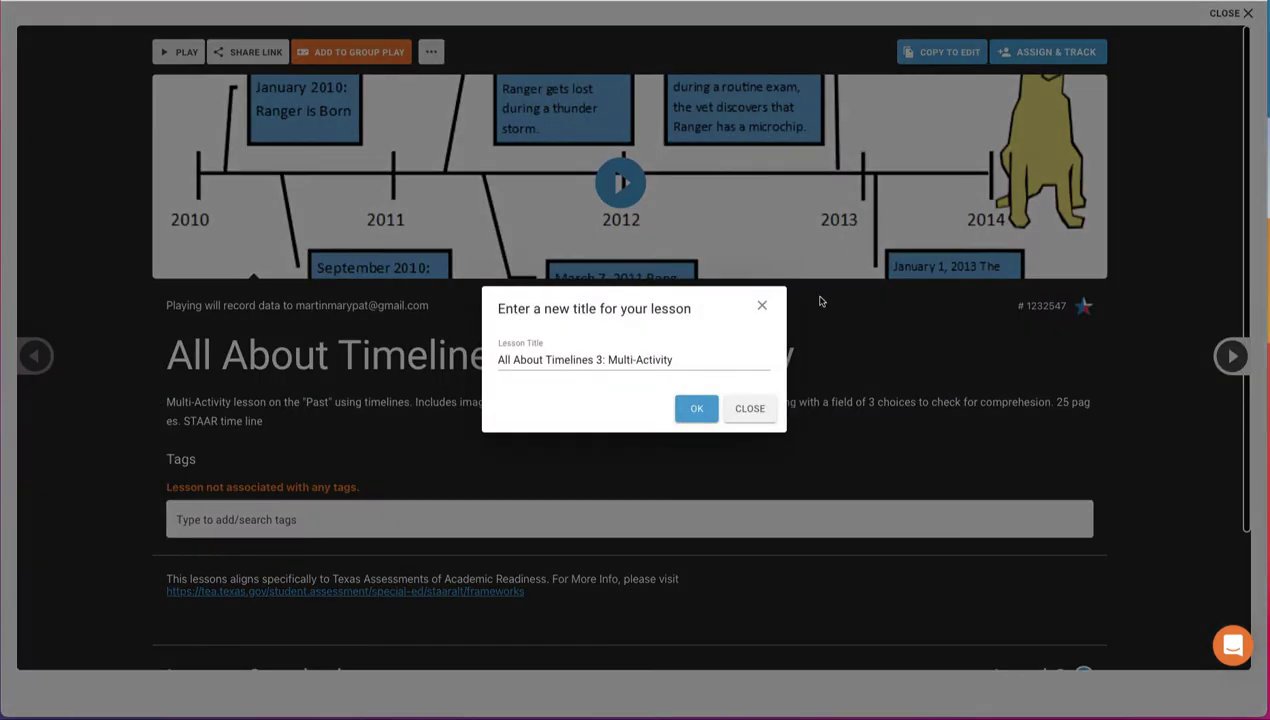
click(497, 358)
text(COPY)
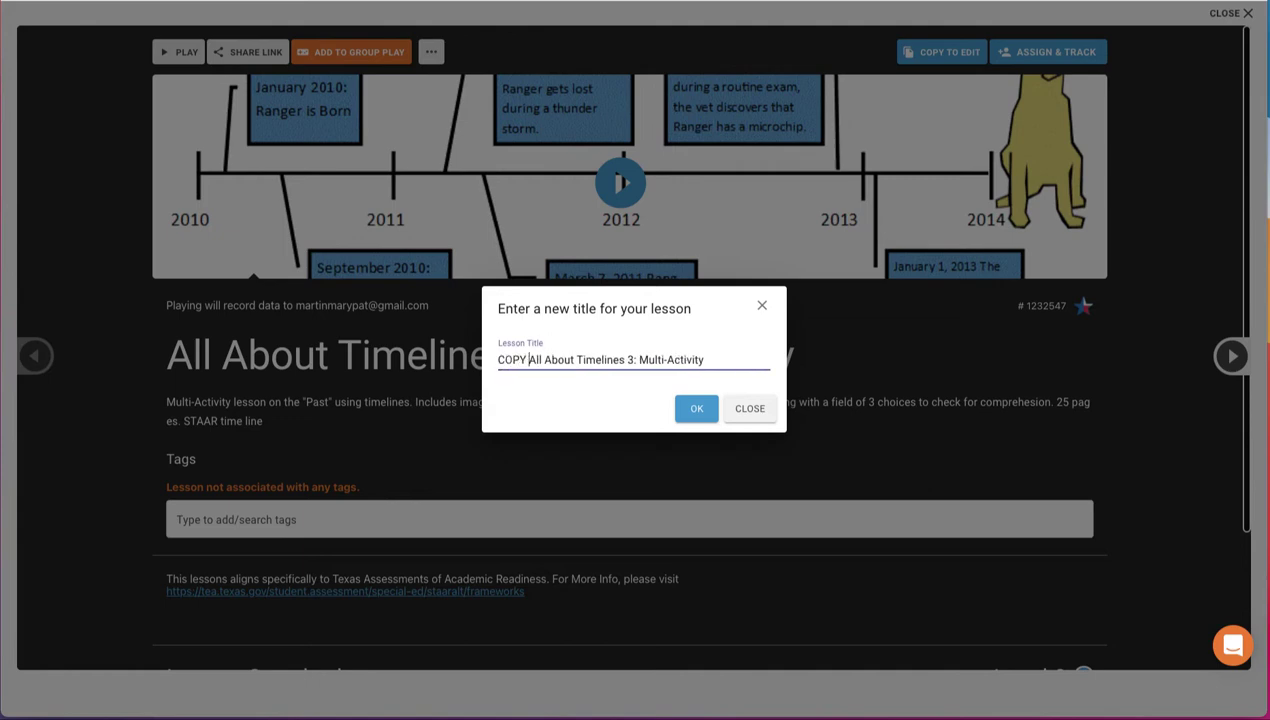
click(685, 414)
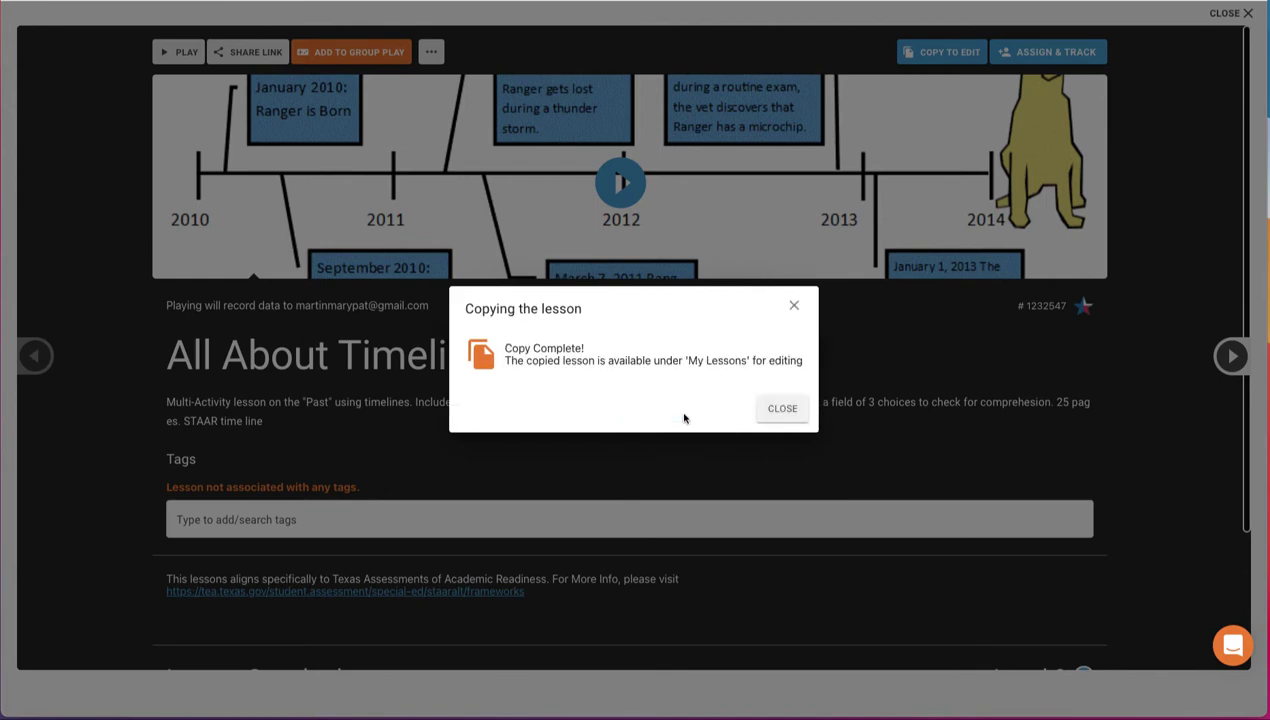
click(782, 408)
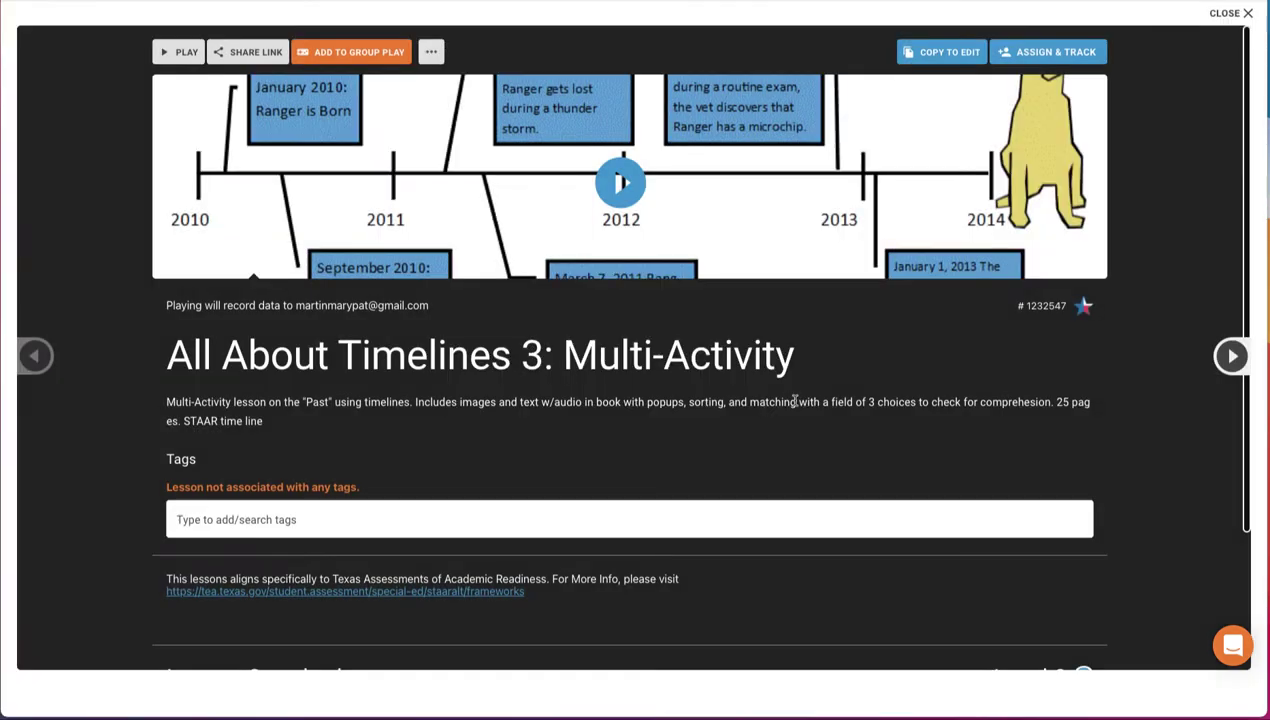
click(1222, 14)
Step: Locate the copied timelines lesson in My Lessons and among the authored lessons, and check its editing options
mouse_move(129, 243)
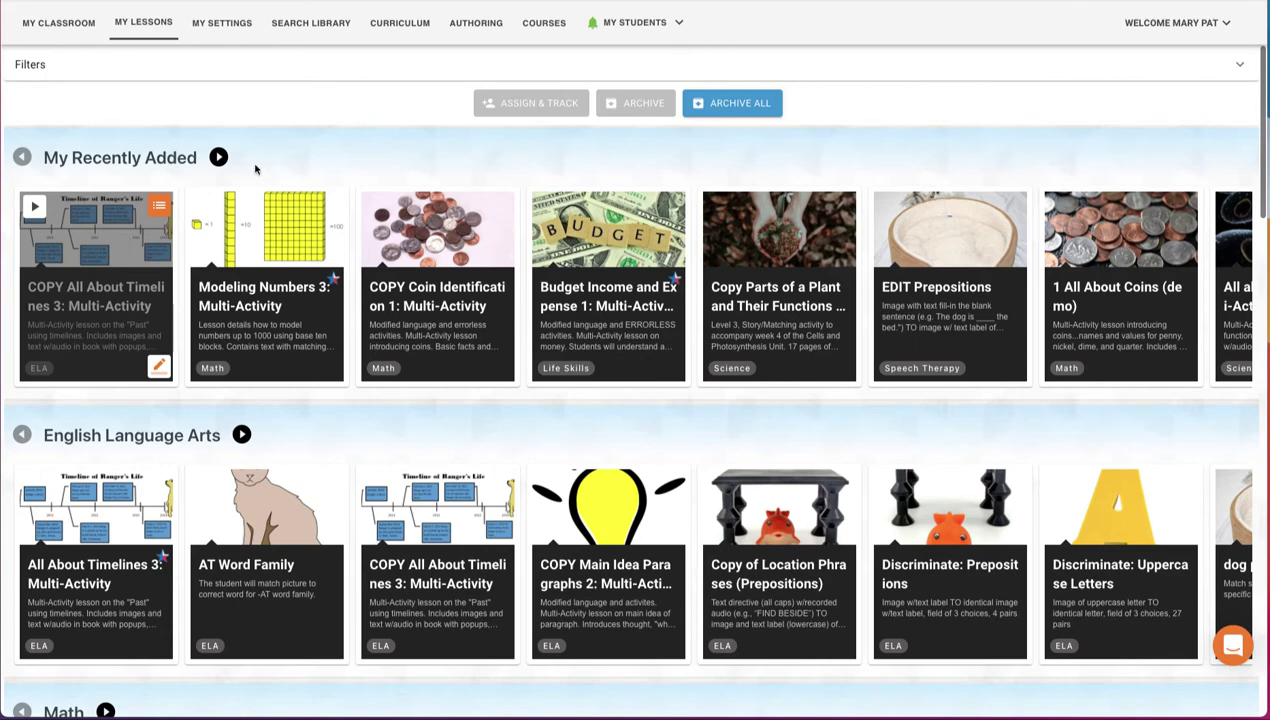
click(466, 30)
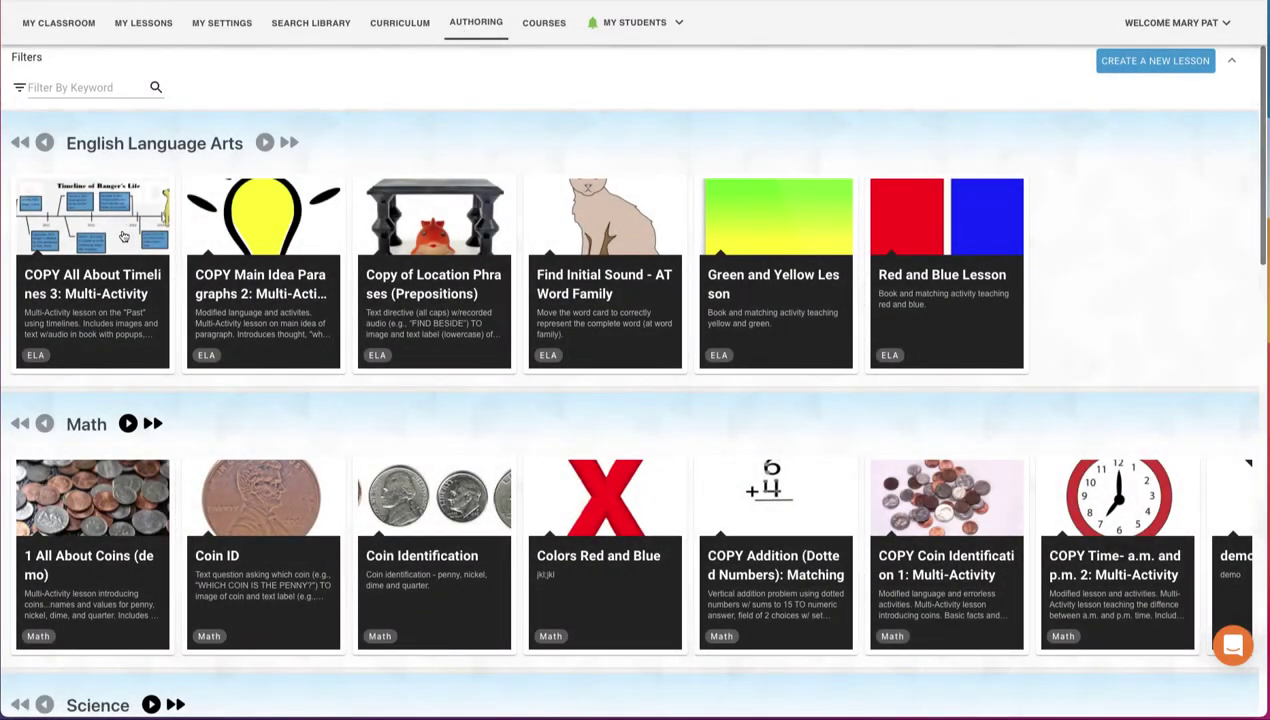
mouse_move(122, 236)
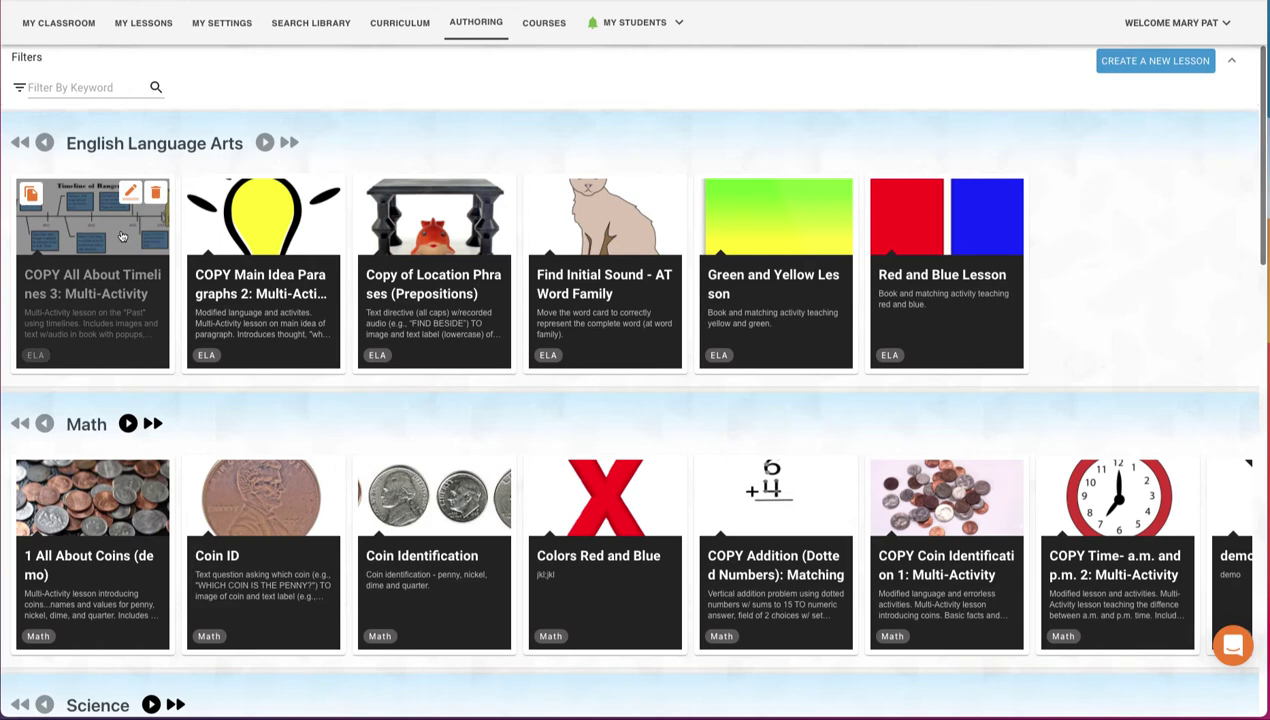
click(131, 192)
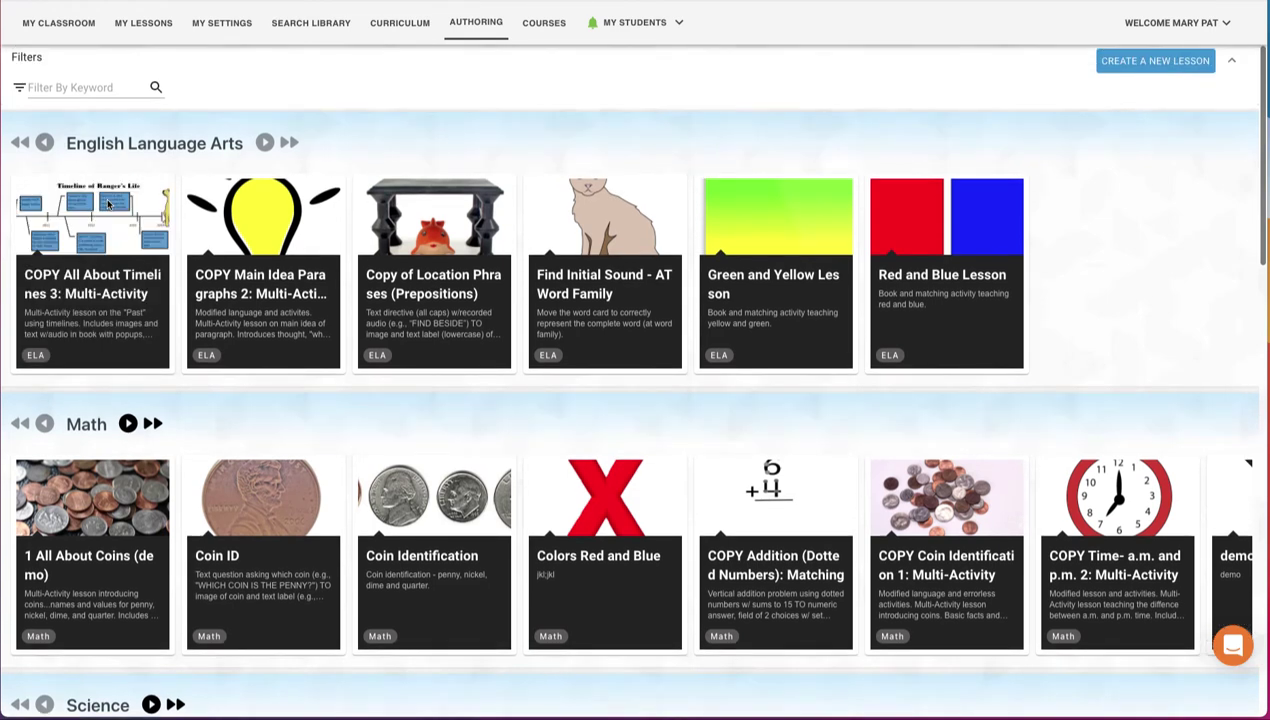
Step: Create a new lesson, title it DEMO, and save it
click(1140, 63)
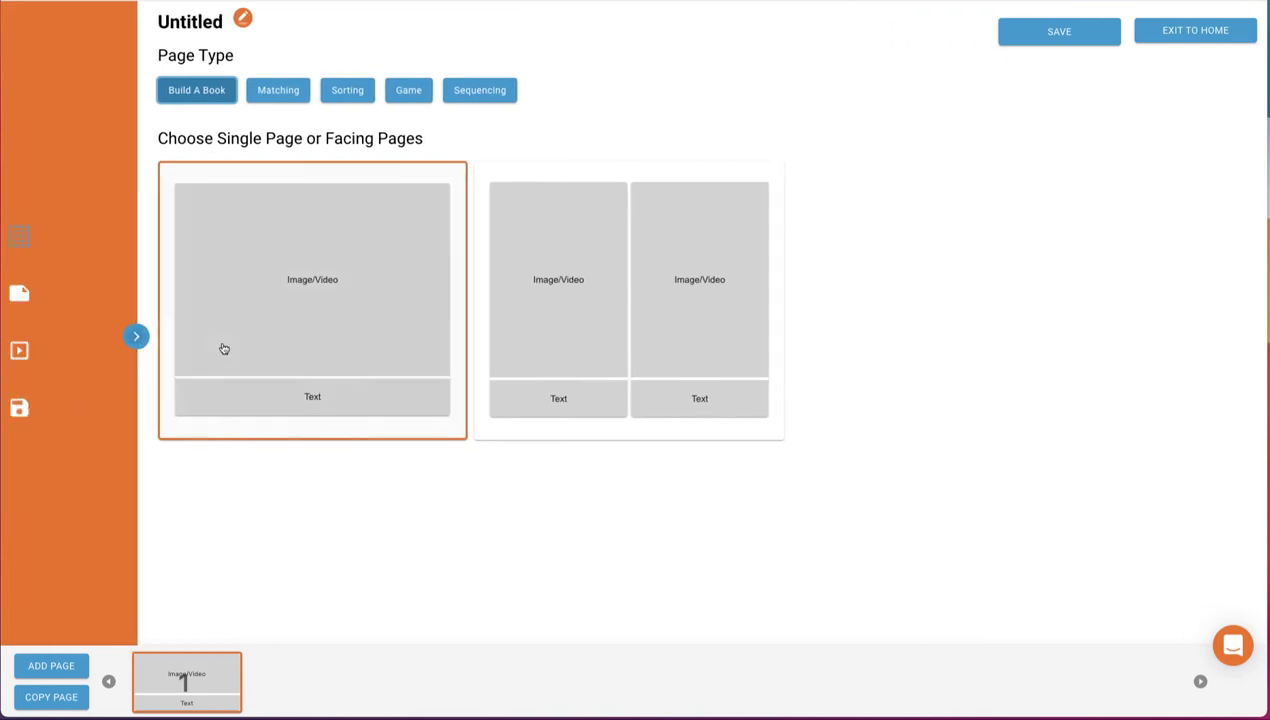
click(122, 336)
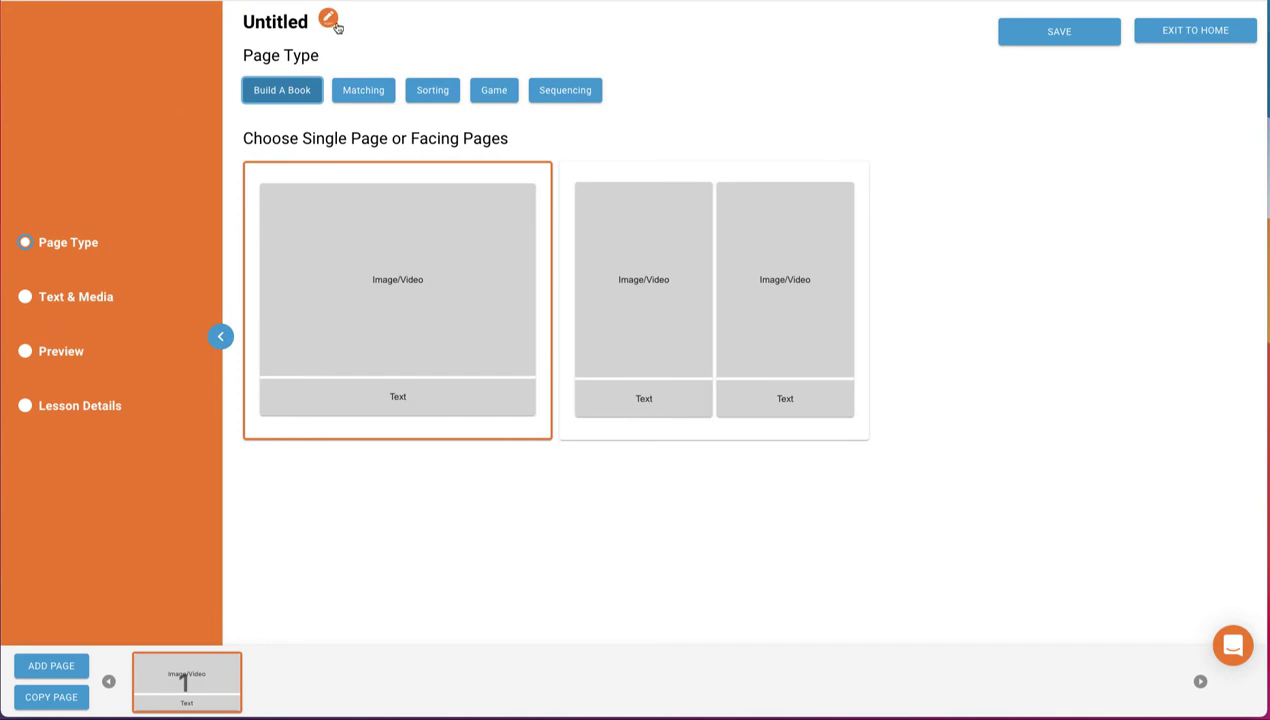
click(330, 20)
drag(333, 28, 249, 24)
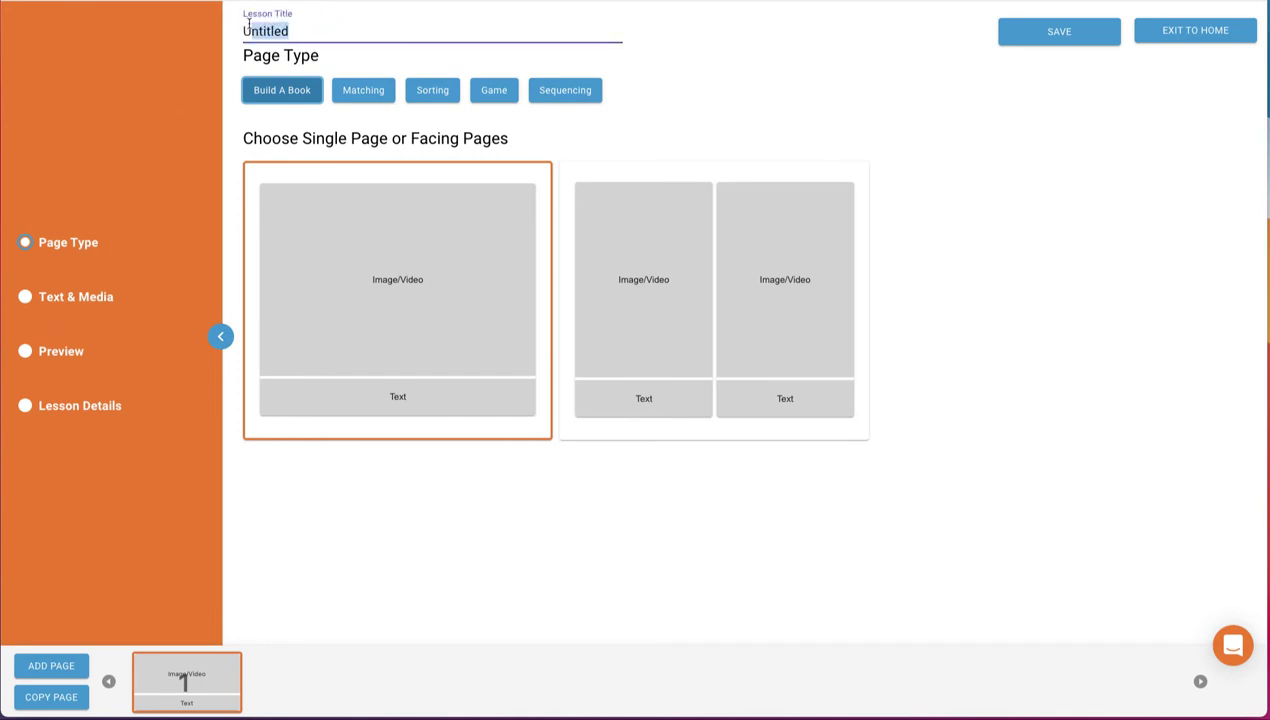
key(BackSpace)
key(BackSpace)
text(DEMO)
key(Return)
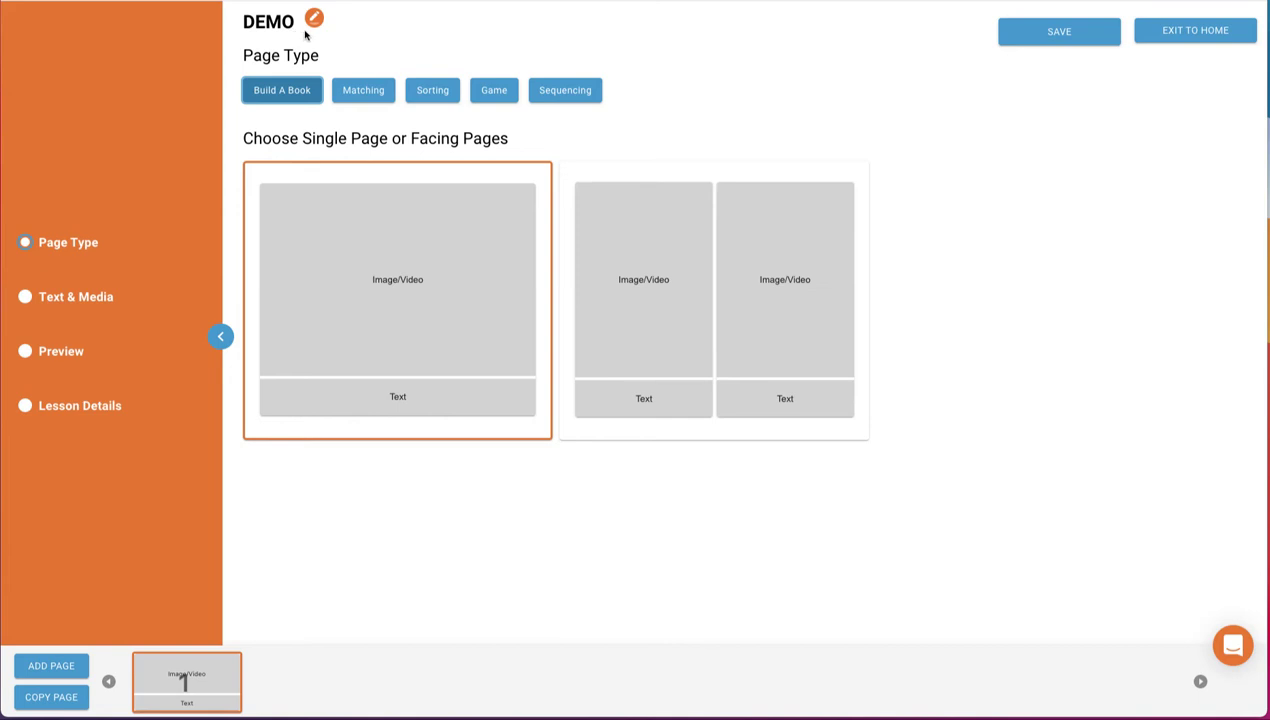
click(1062, 46)
Step: Add a second page to the lesson, copy it as a third, and move the first page to the second position
click(82, 668)
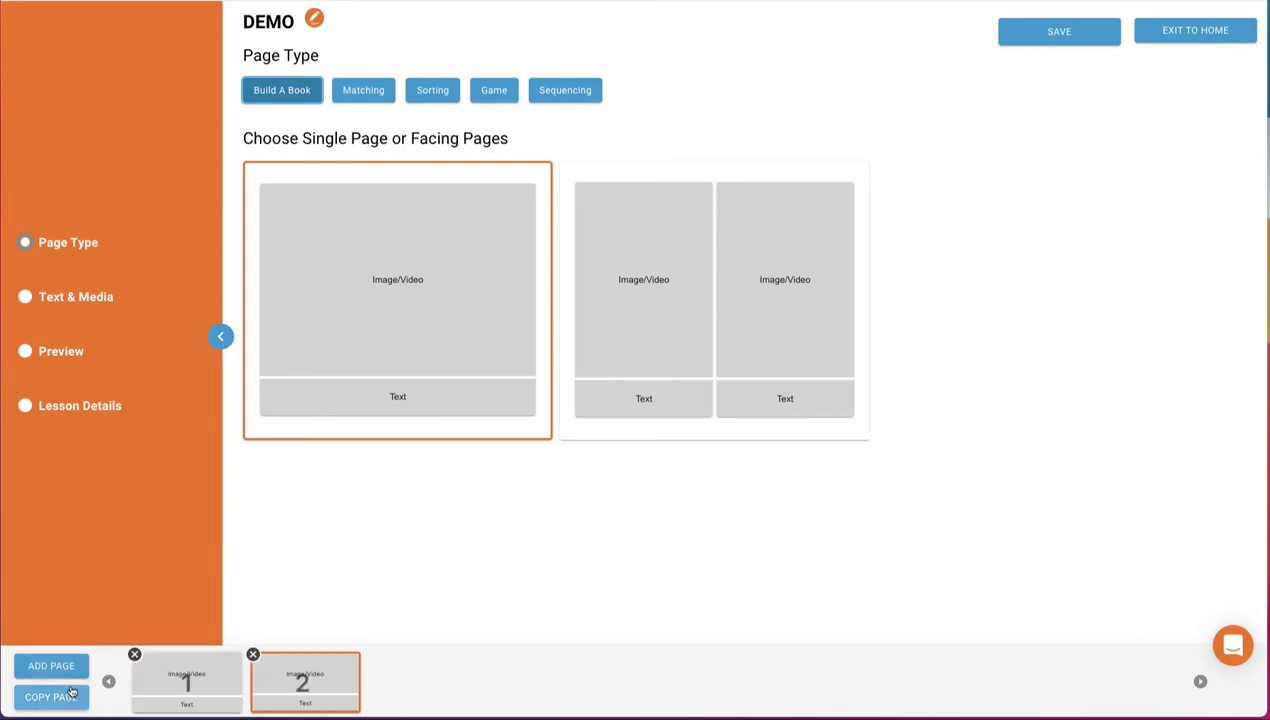
click(70, 699)
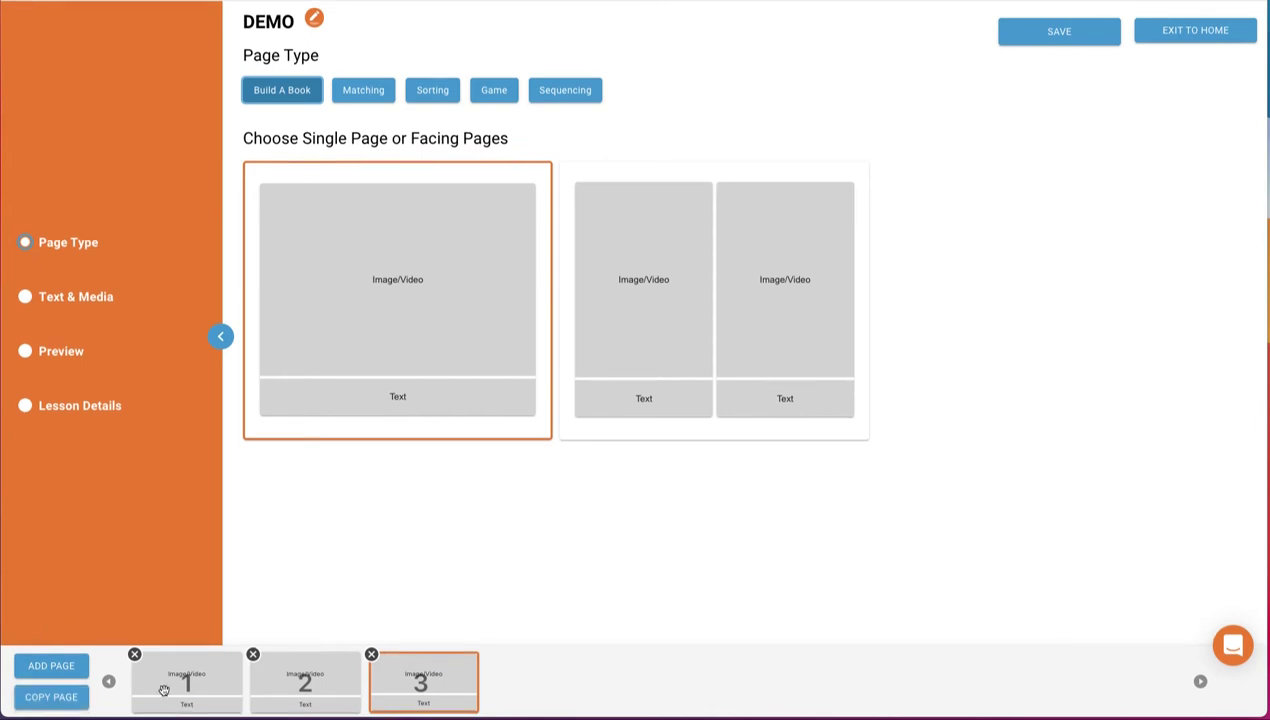
drag(165, 690, 281, 692)
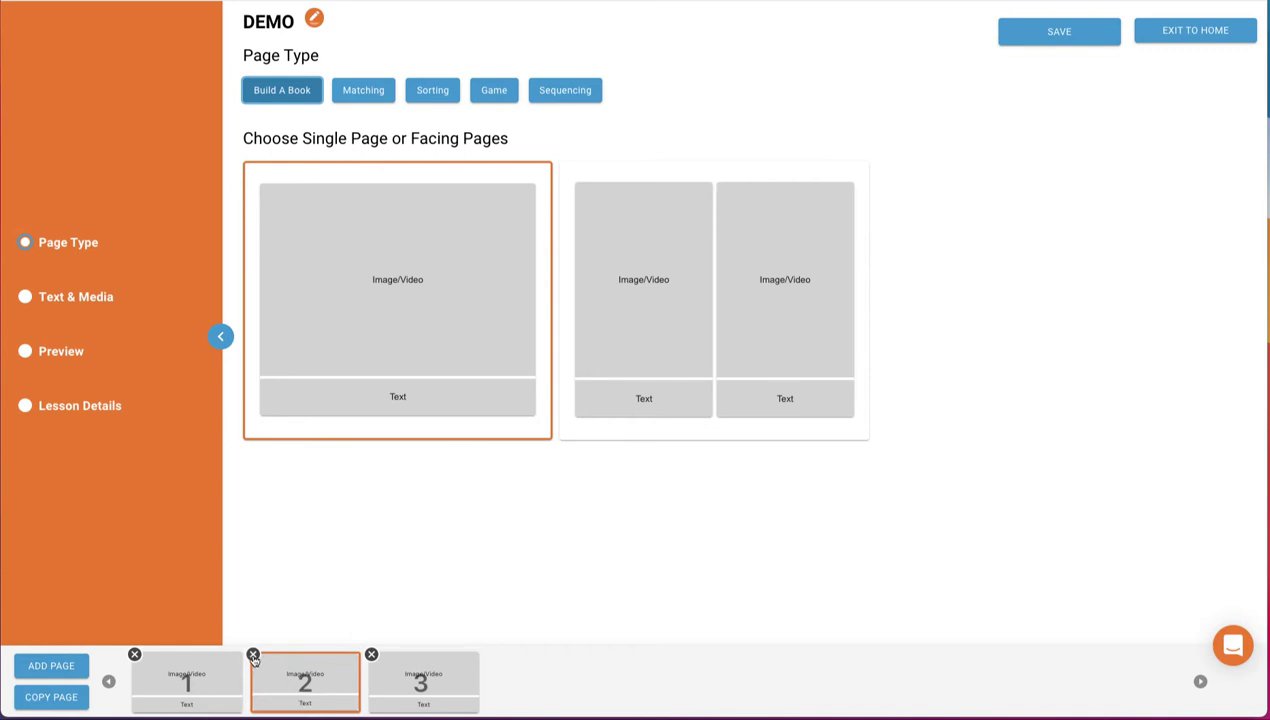
Step: Delete the two extra pages so that the lesson keeps a single page
click(253, 656)
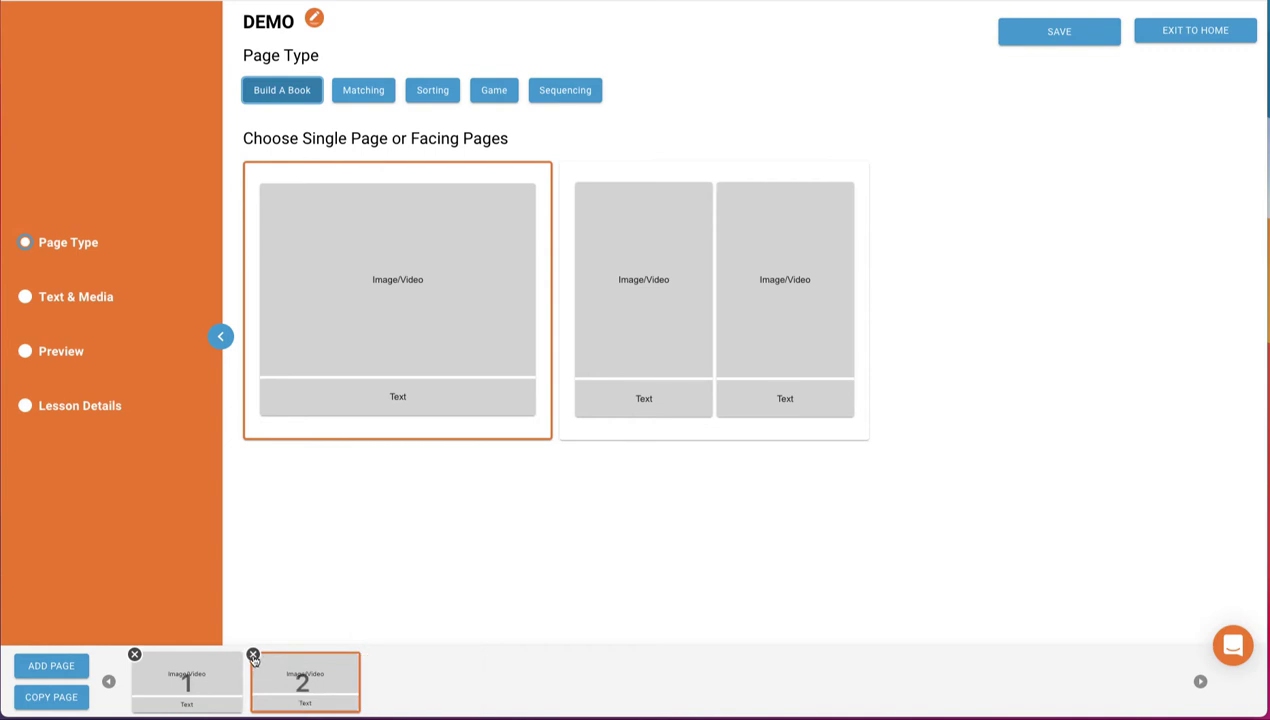
click(253, 656)
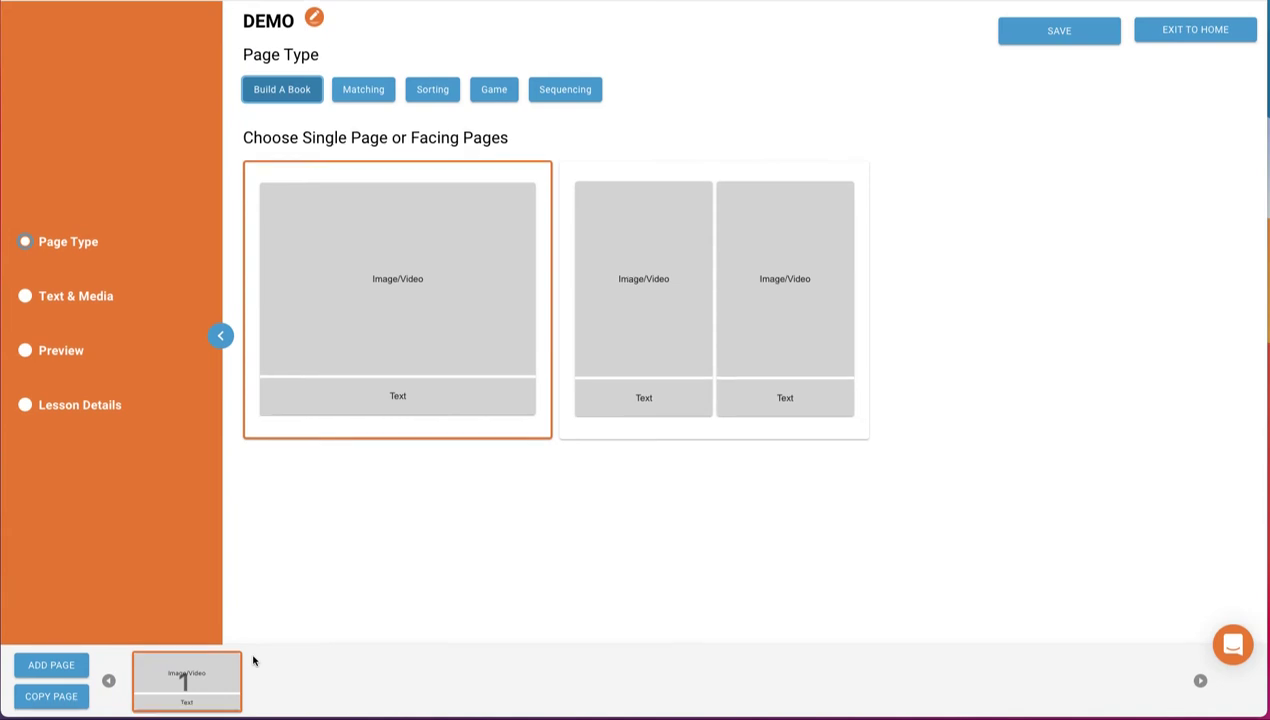
Step: Open the Build A Book page's text and media settings and examine the options for its image/video, text and audio areas
click(278, 102)
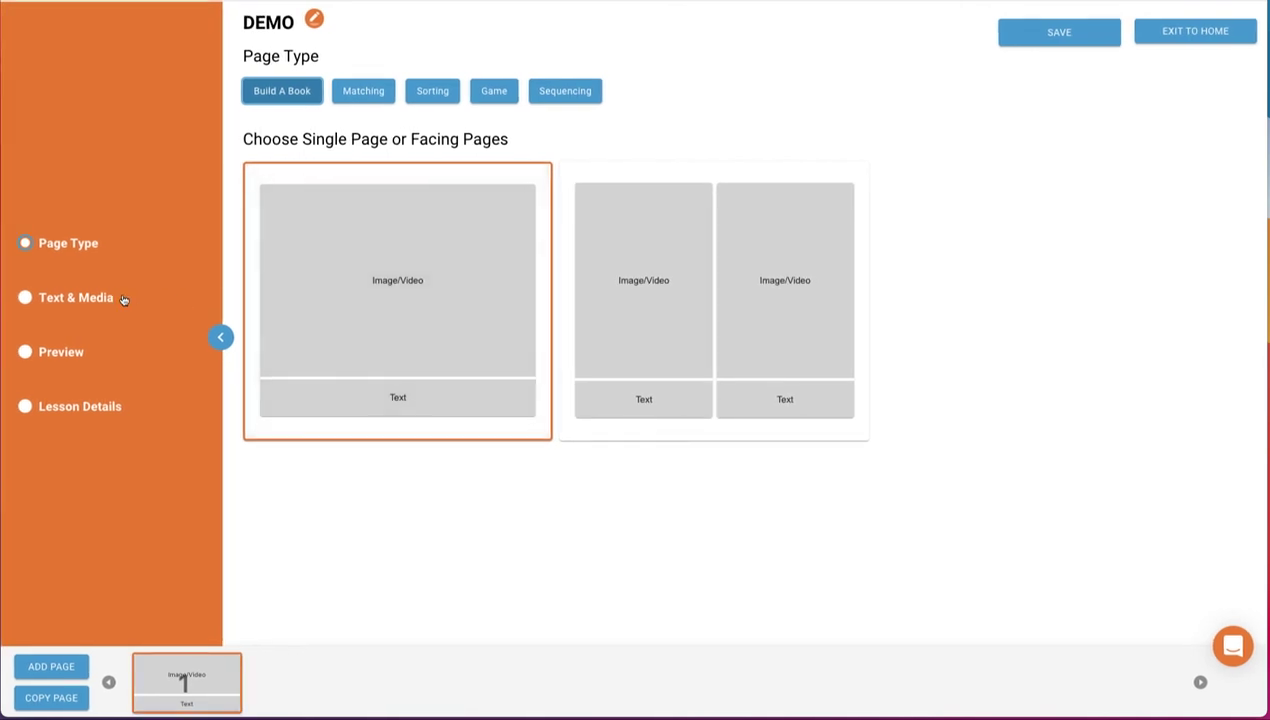
click(27, 298)
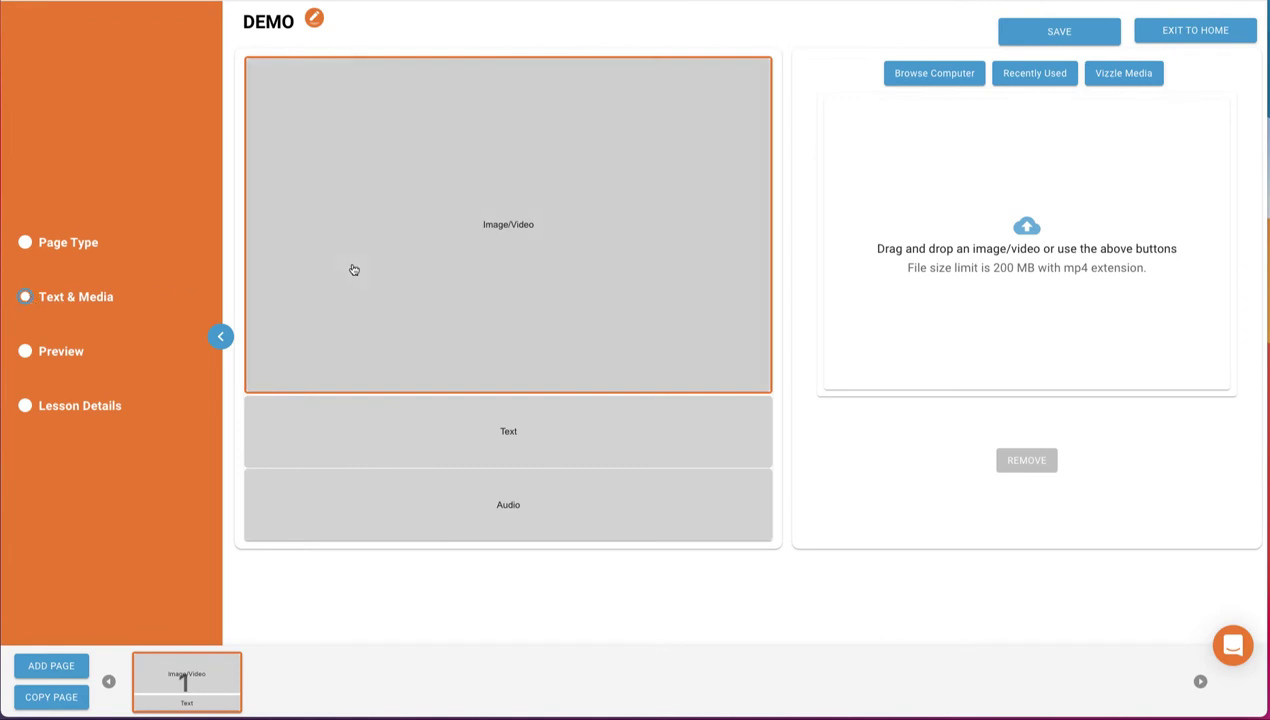
click(547, 261)
click(573, 446)
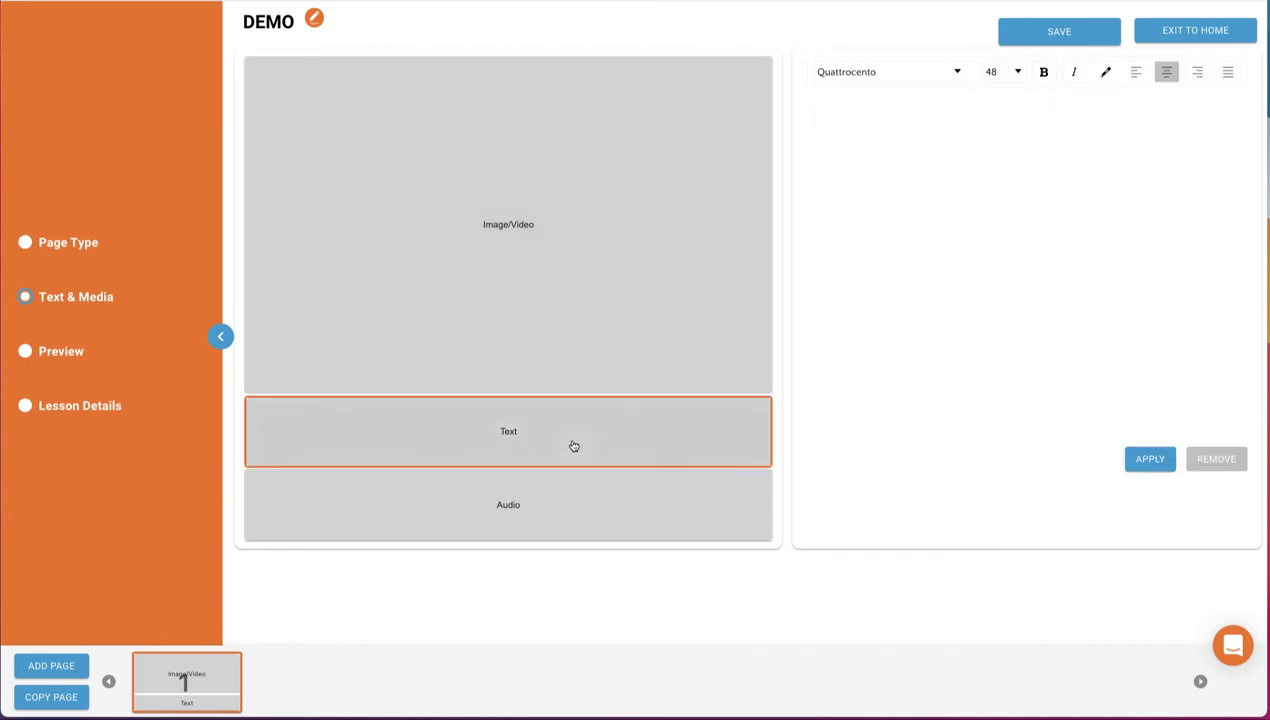
click(593, 515)
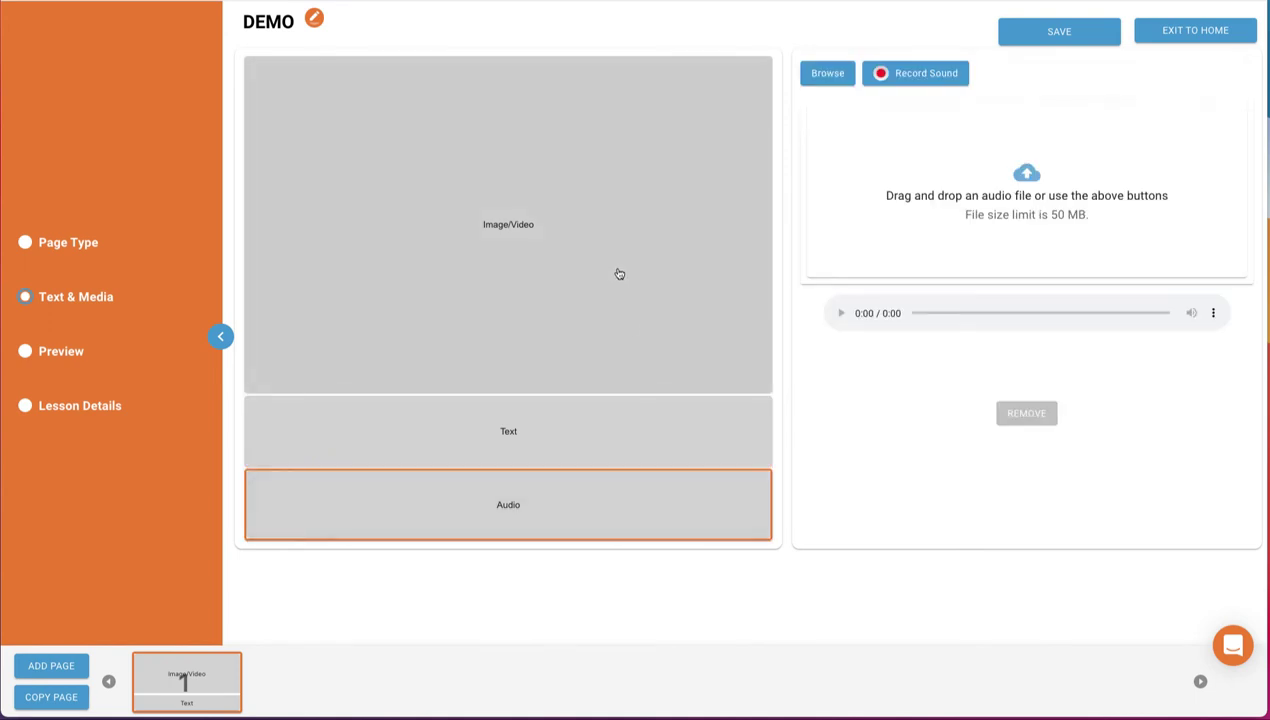
Step: Fill the page's image/video area with the recently used vizZle logo image
click(619, 274)
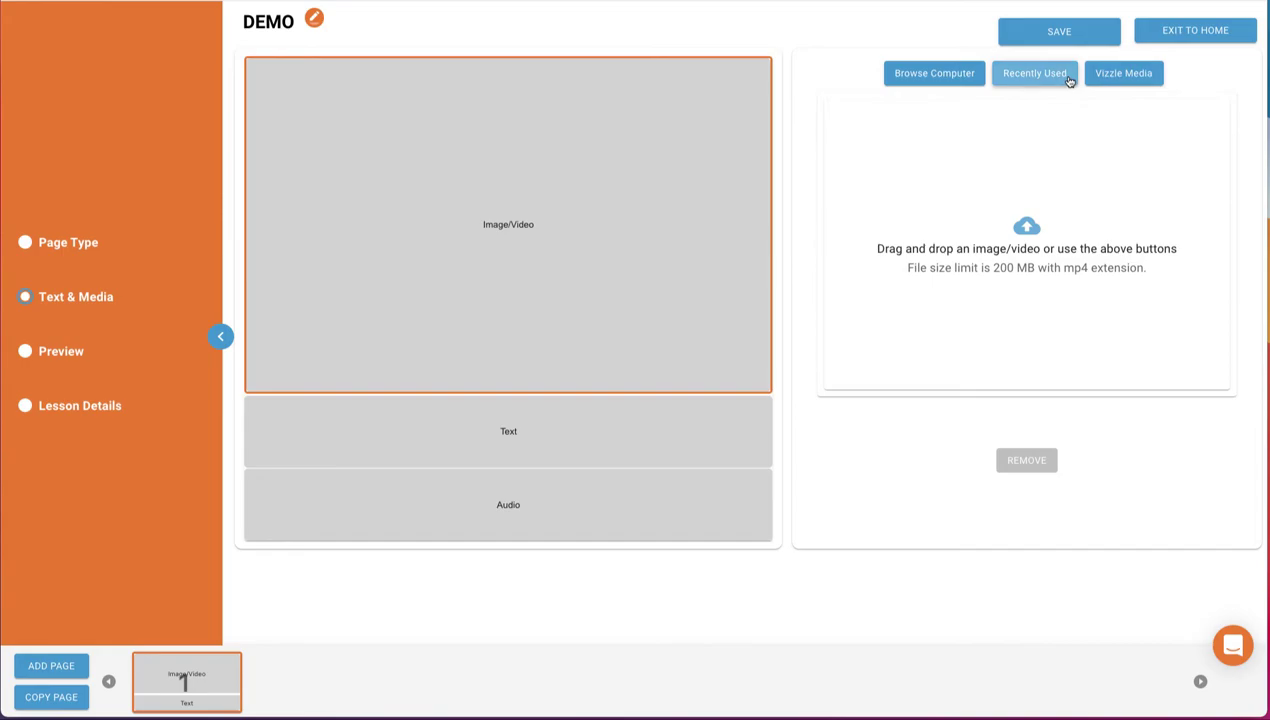
click(1069, 81)
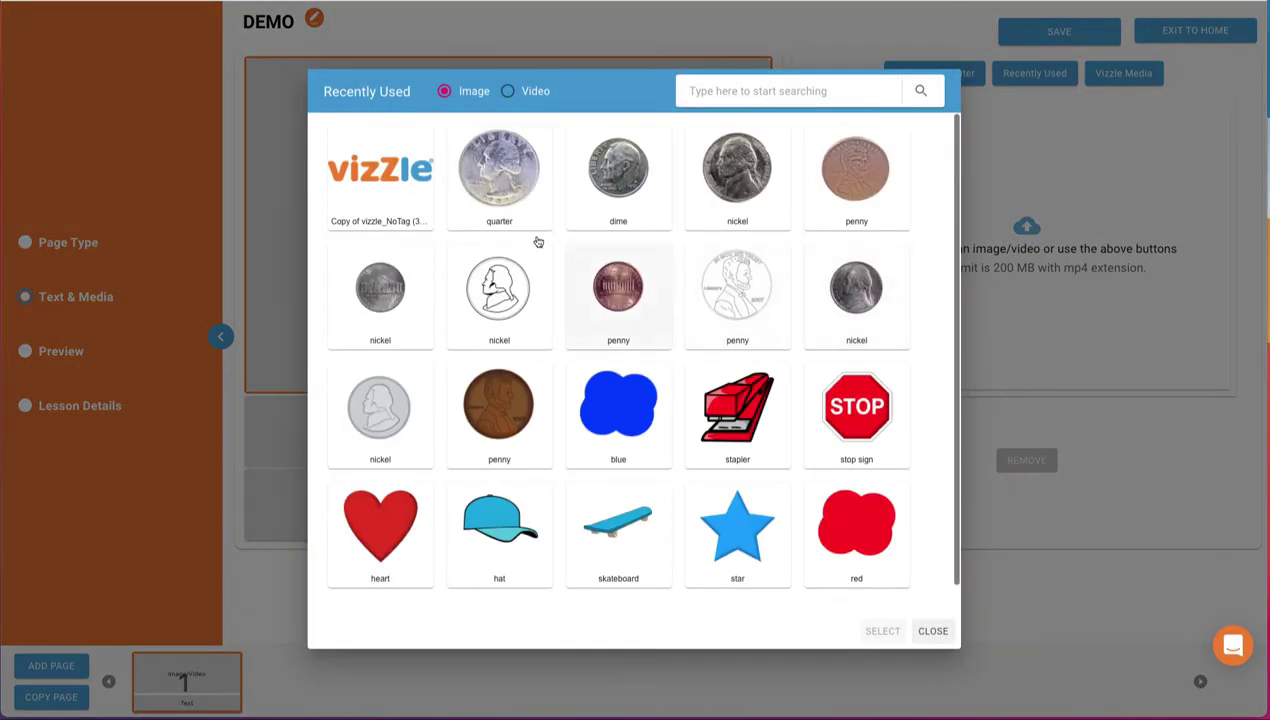
click(396, 190)
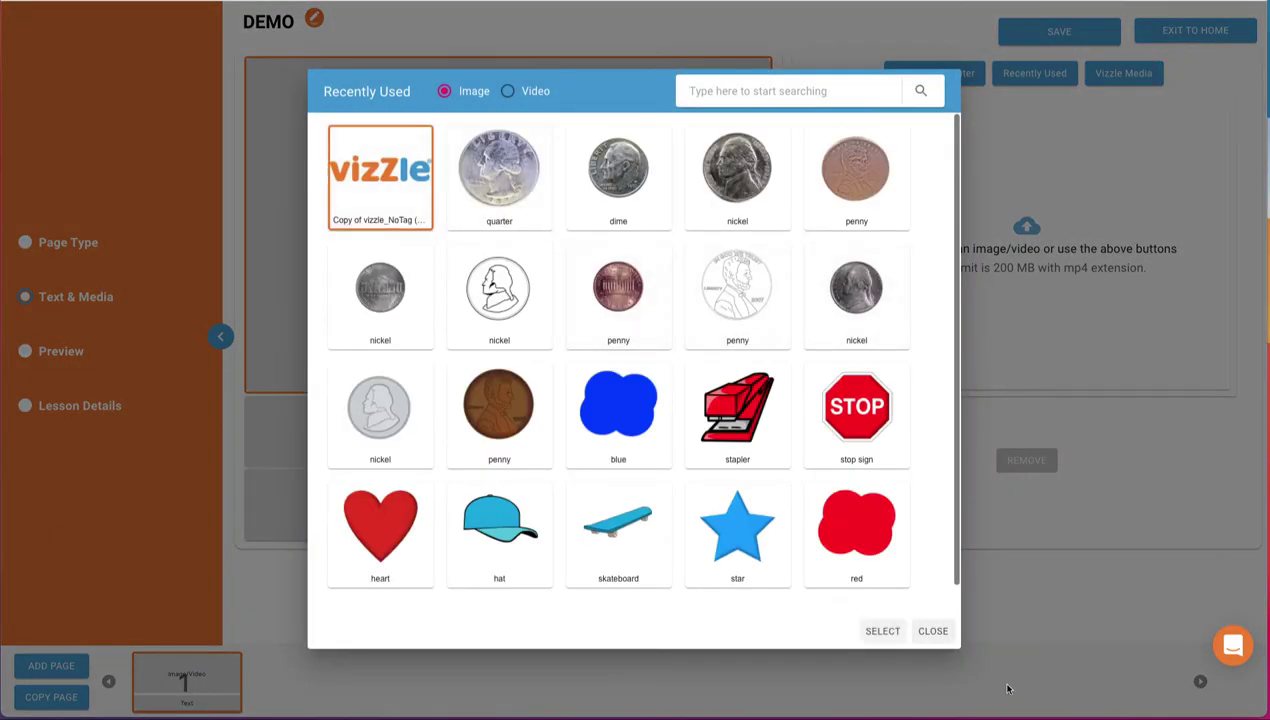
click(883, 630)
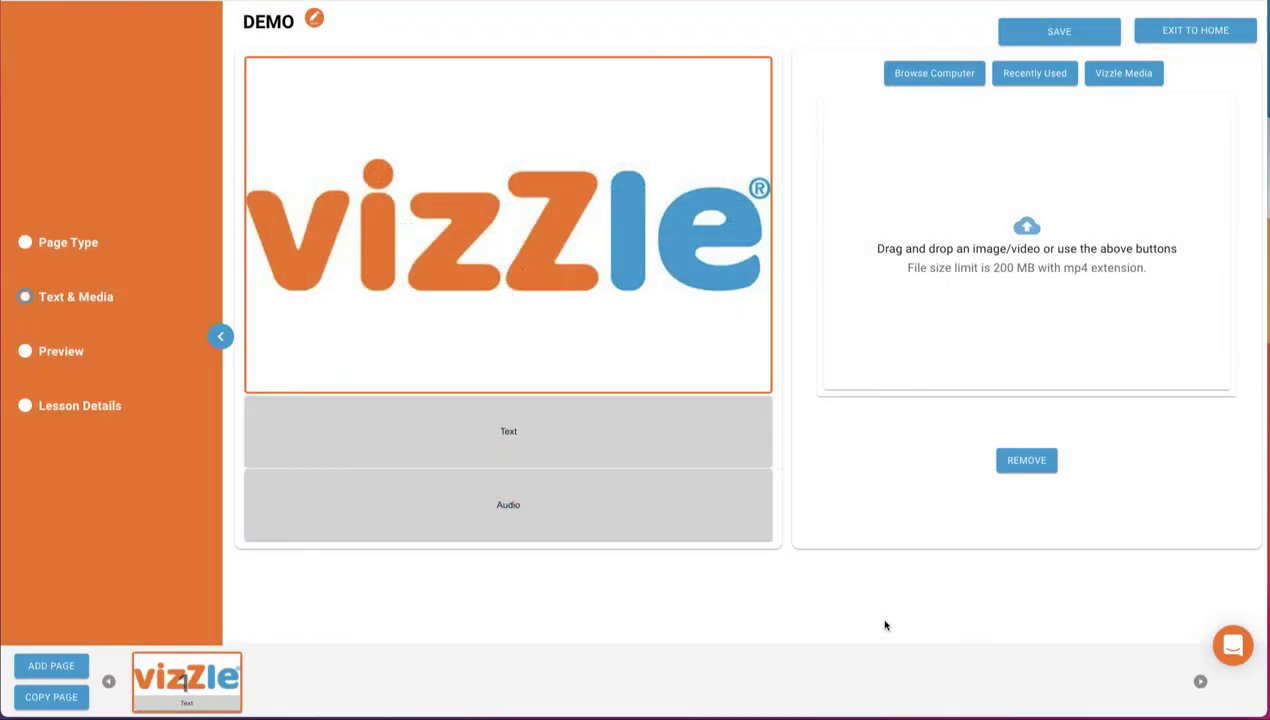
Step: Enter "Vizzle's Authoring Tool" as the text for the first page's text area
click(724, 438)
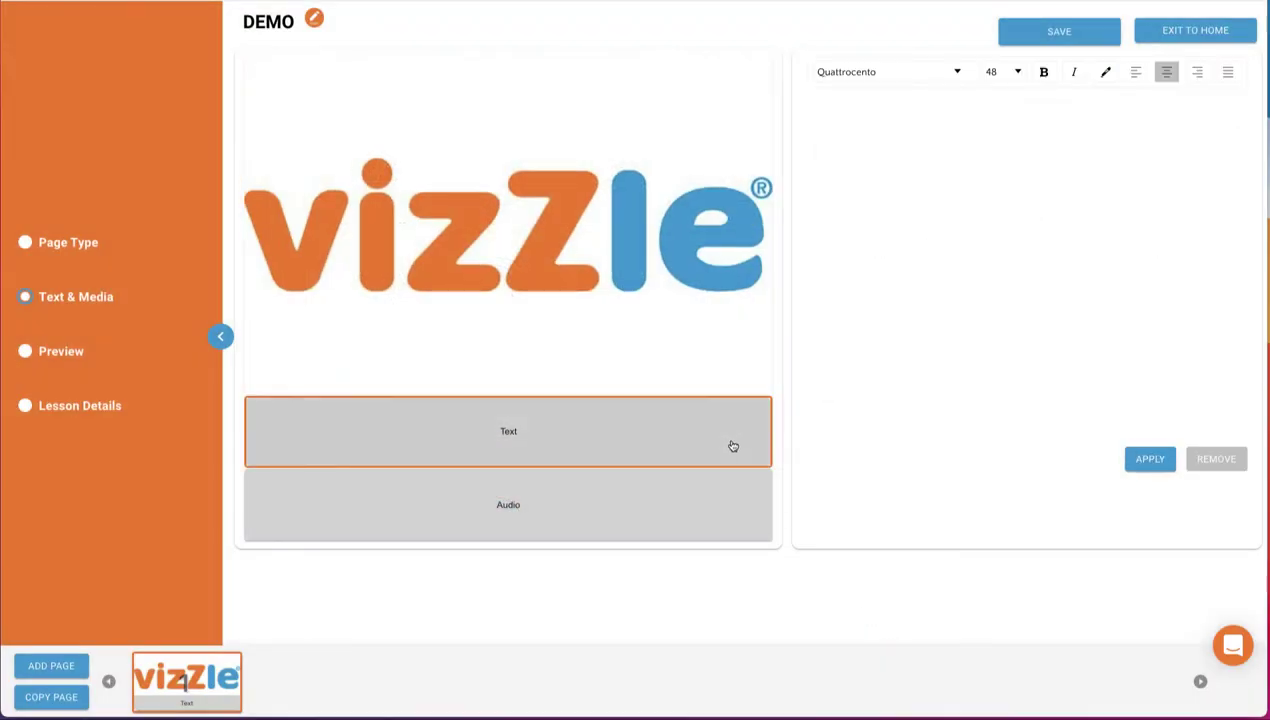
click(961, 127)
text(Vizzle')
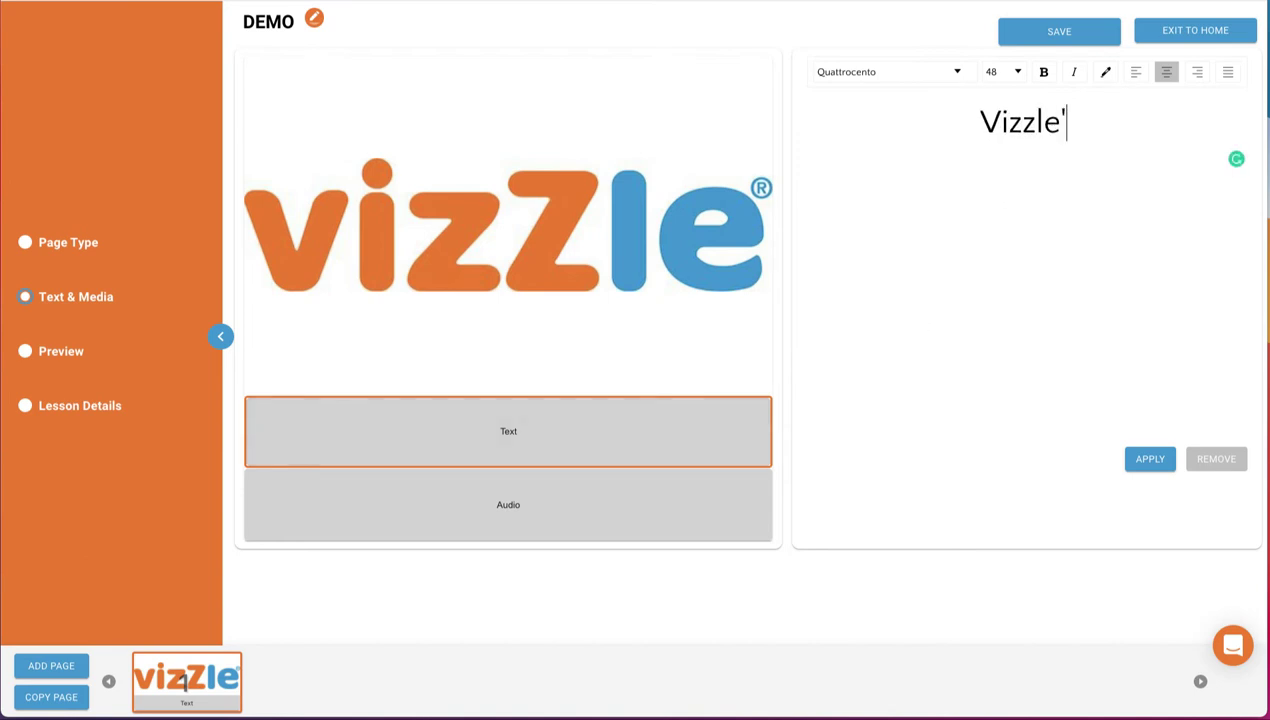
text(s Authoring)
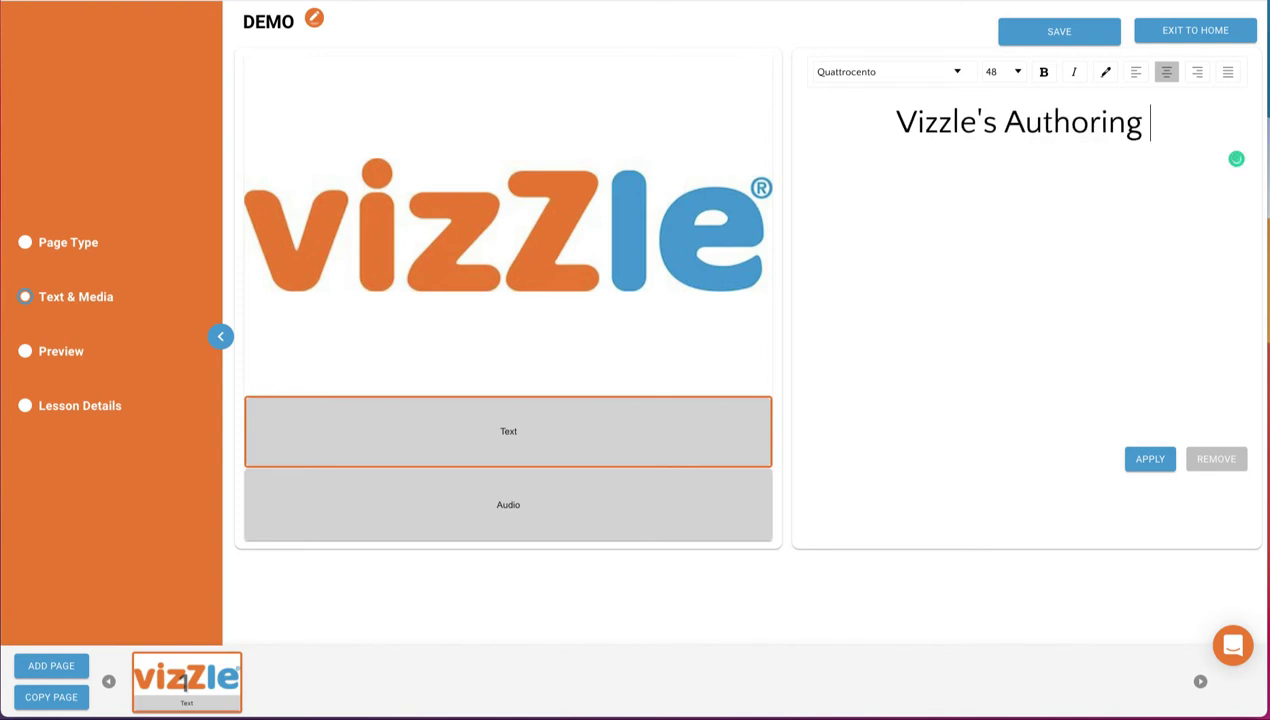
text( Tool)
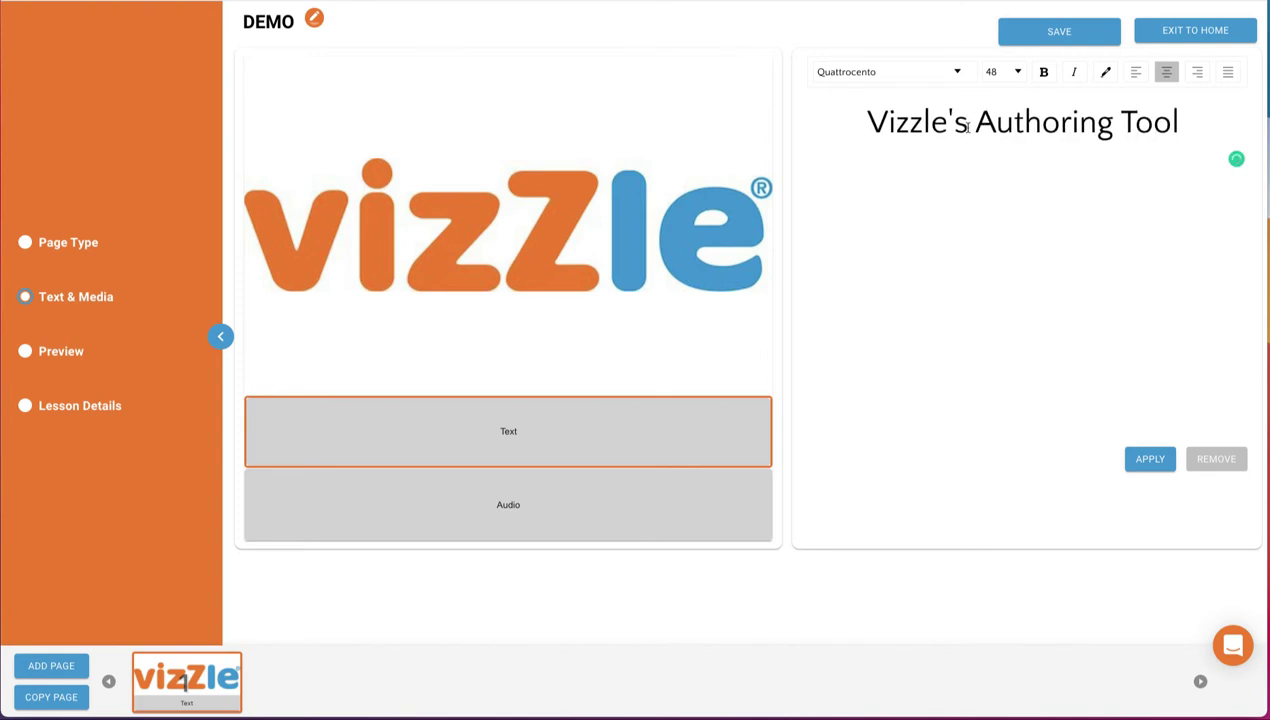
Step: Make the word "Authoring" bold and apply the text to the page
drag(1120, 122, 978, 122)
click(1043, 72)
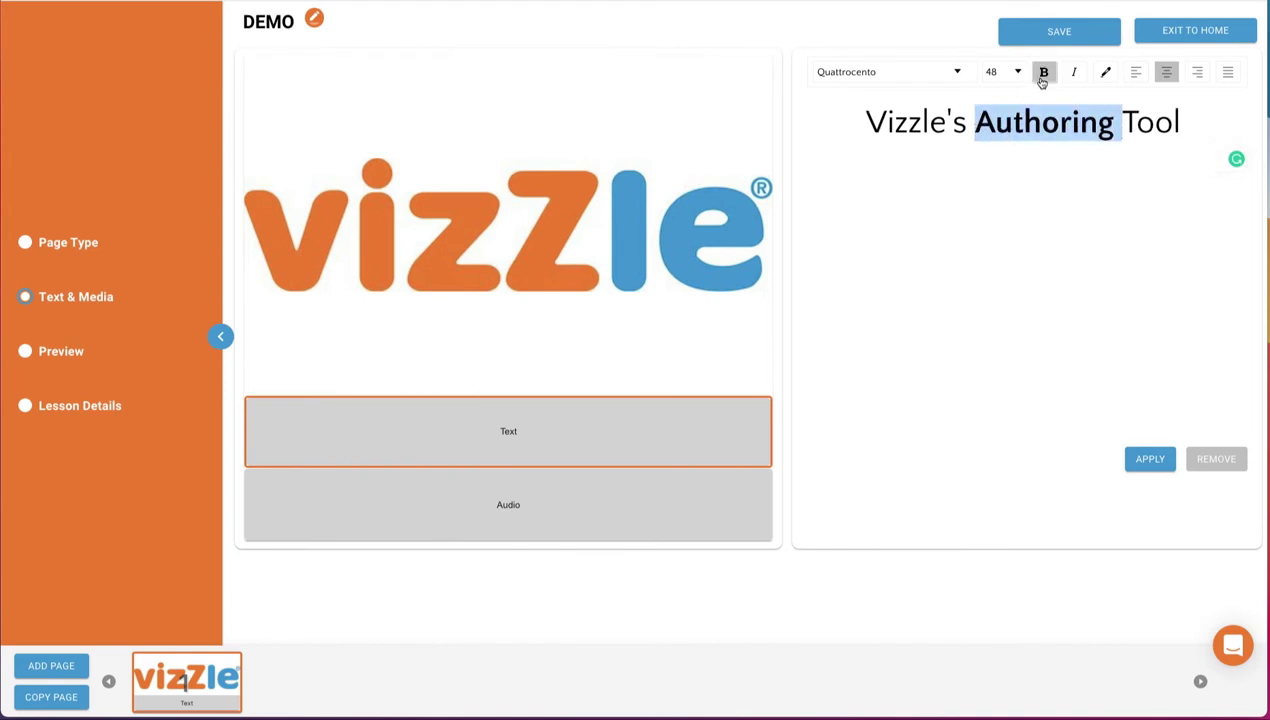
click(1110, 157)
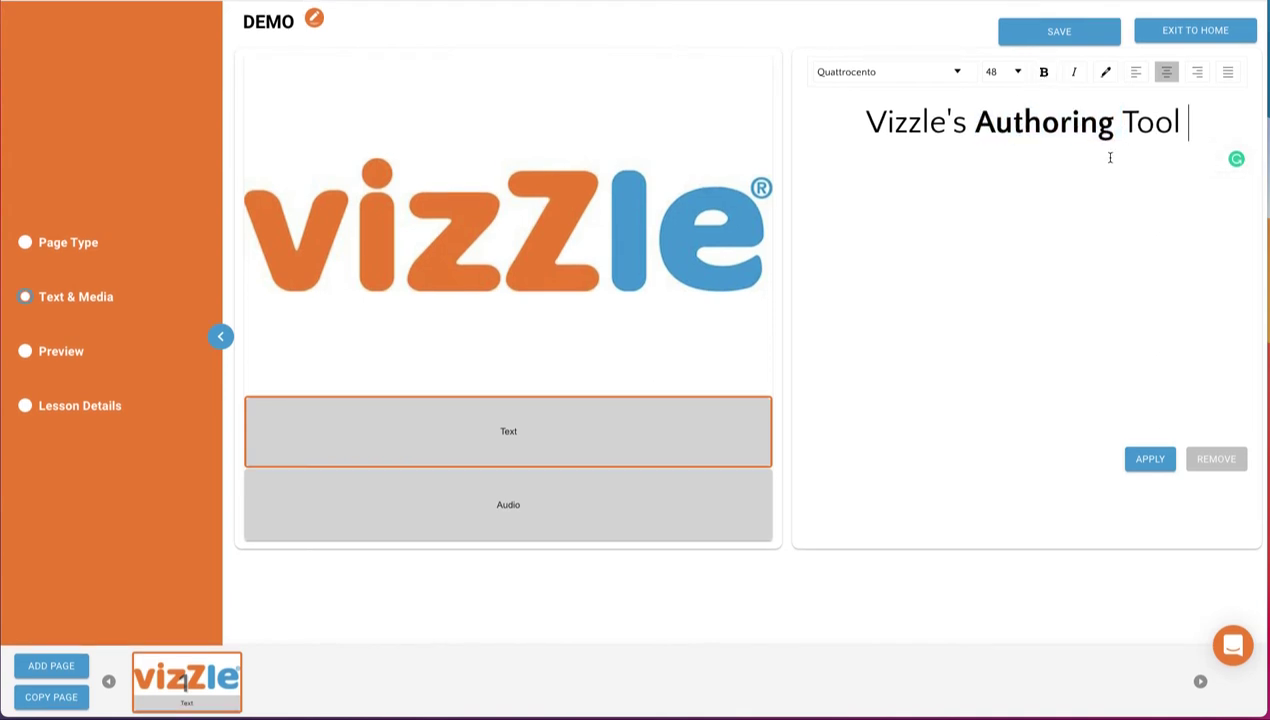
click(1147, 463)
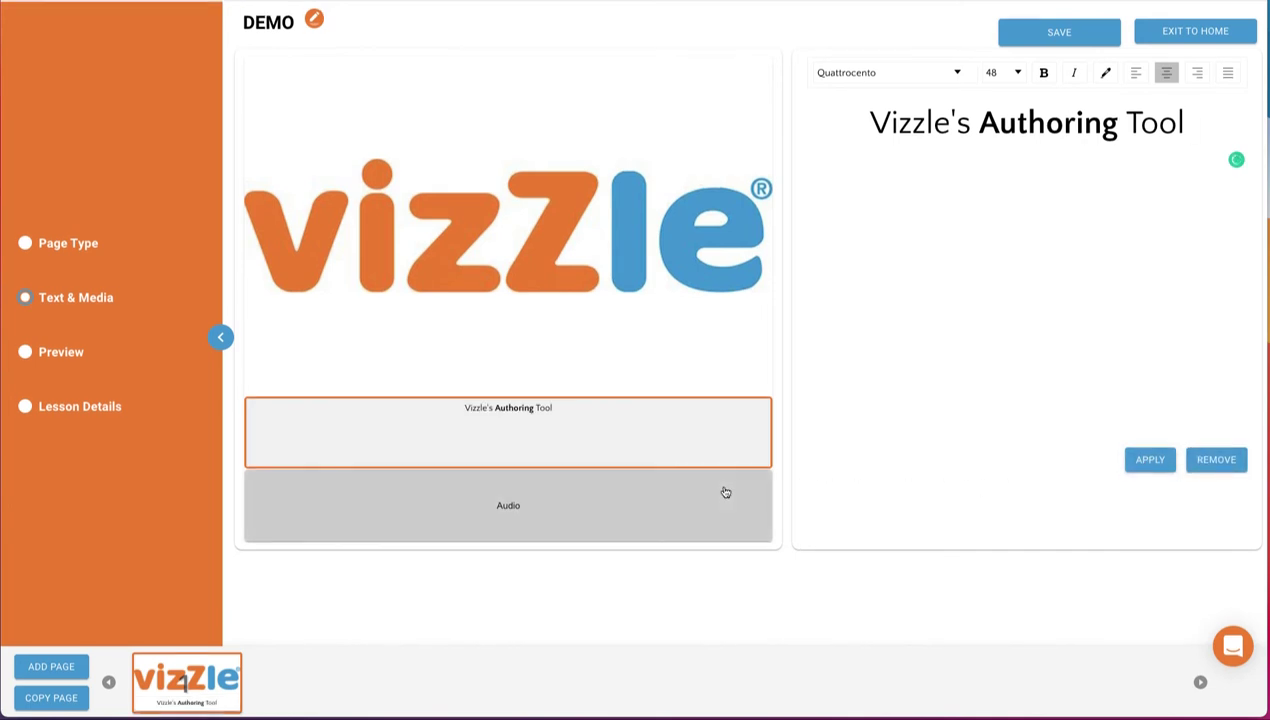
Step: Record an audio clip of about 2 seconds for the page's audio area, apply it, and preview the page
click(666, 504)
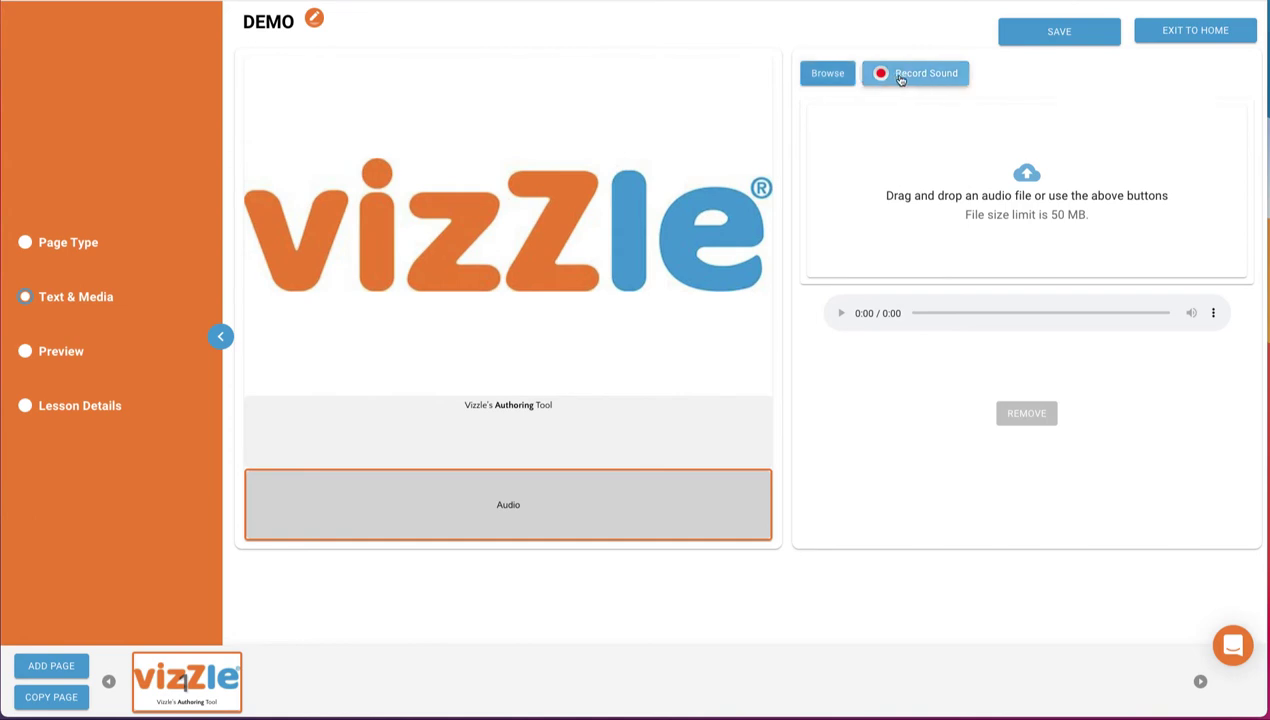
click(900, 75)
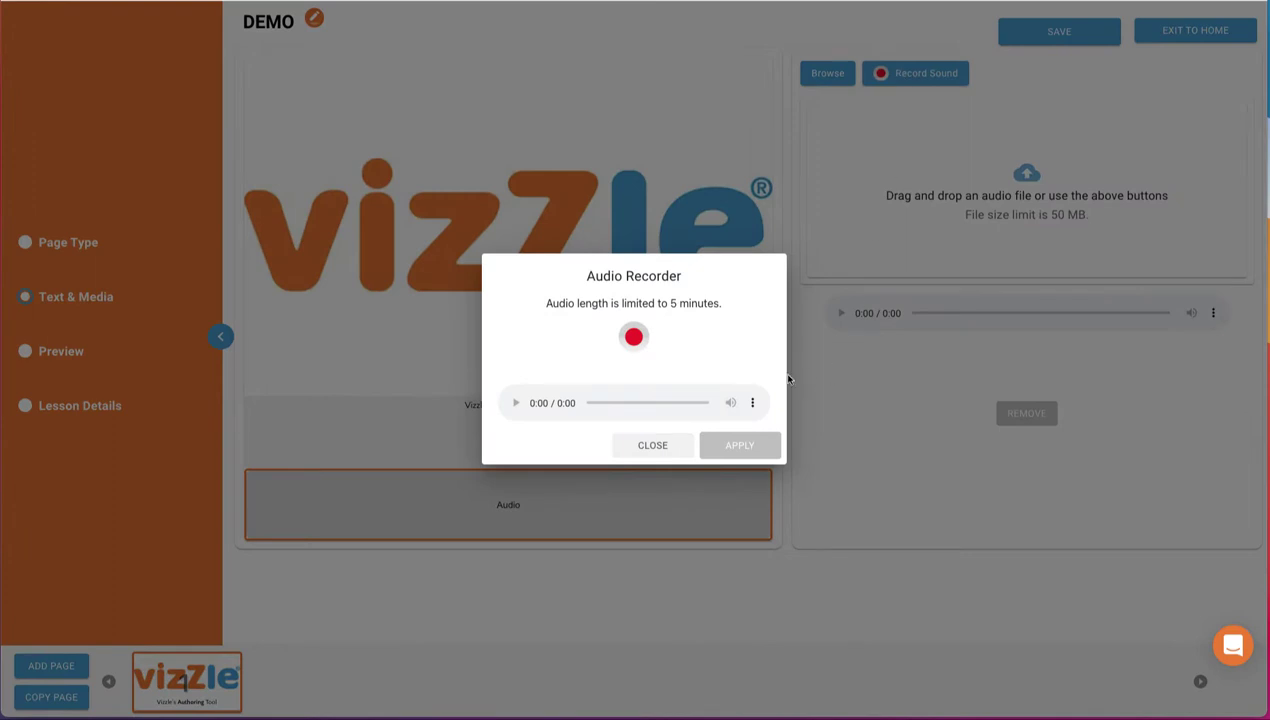
click(636, 339)
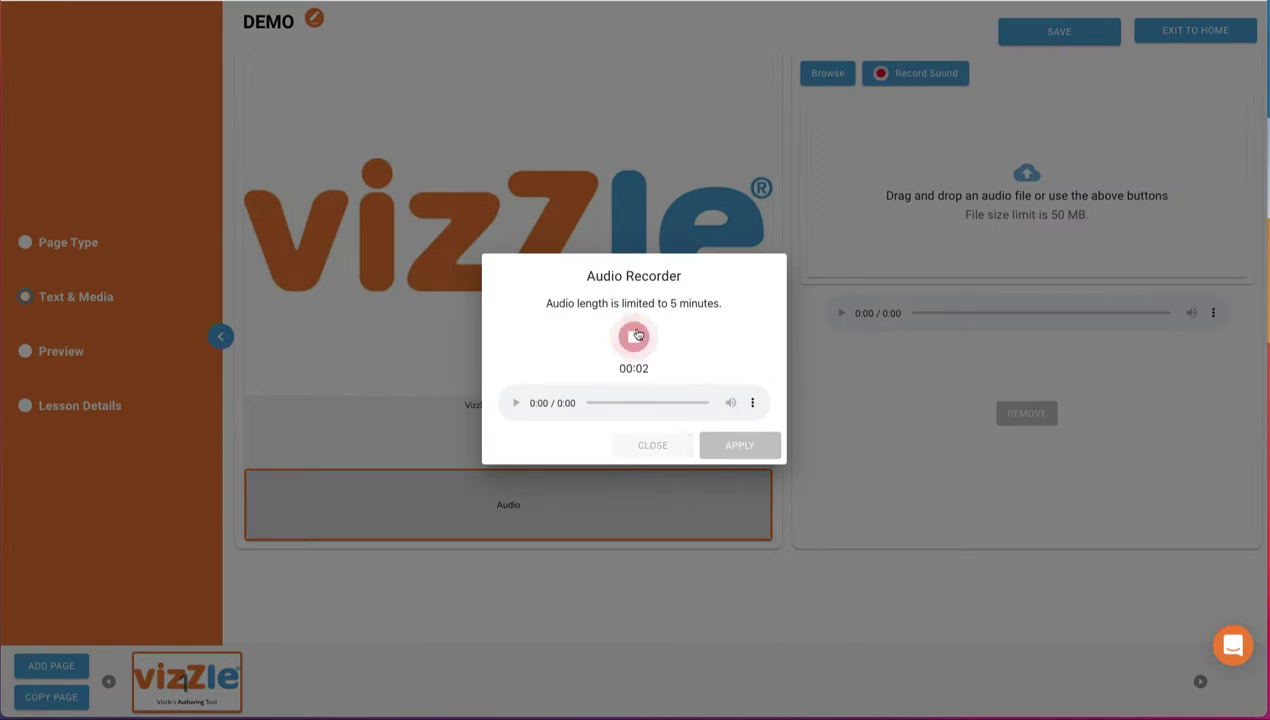
click(637, 335)
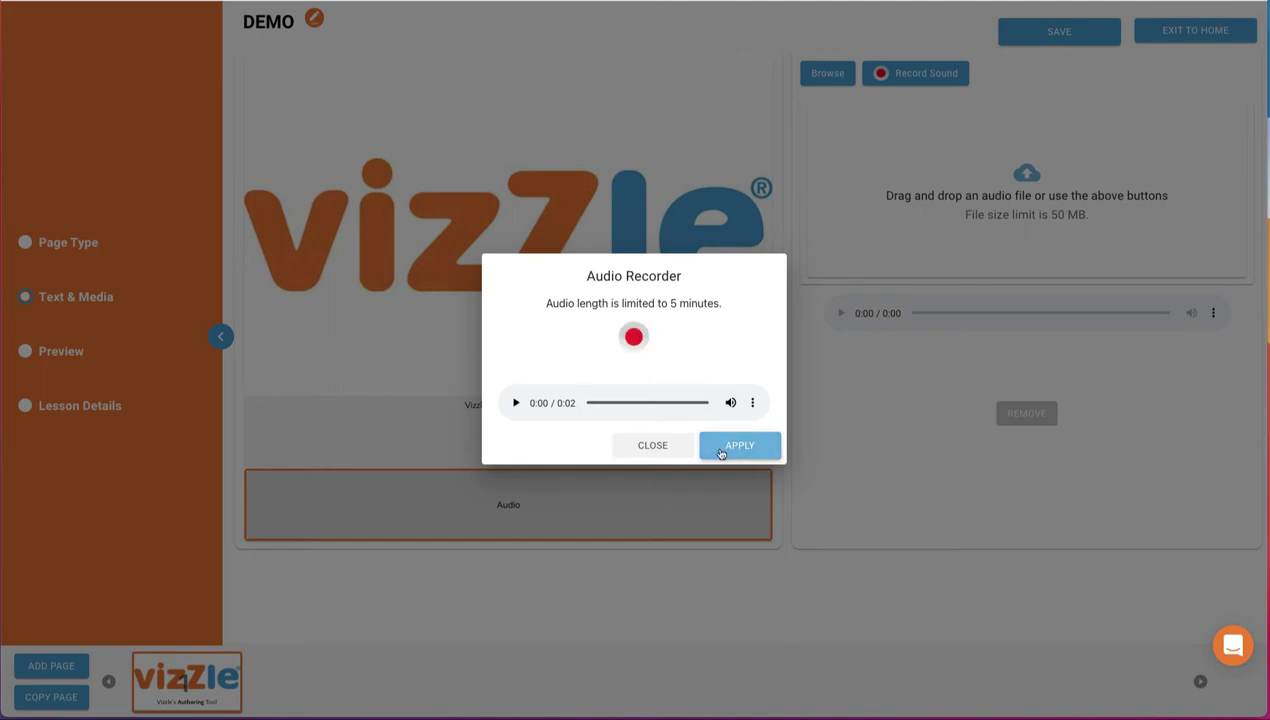
click(720, 453)
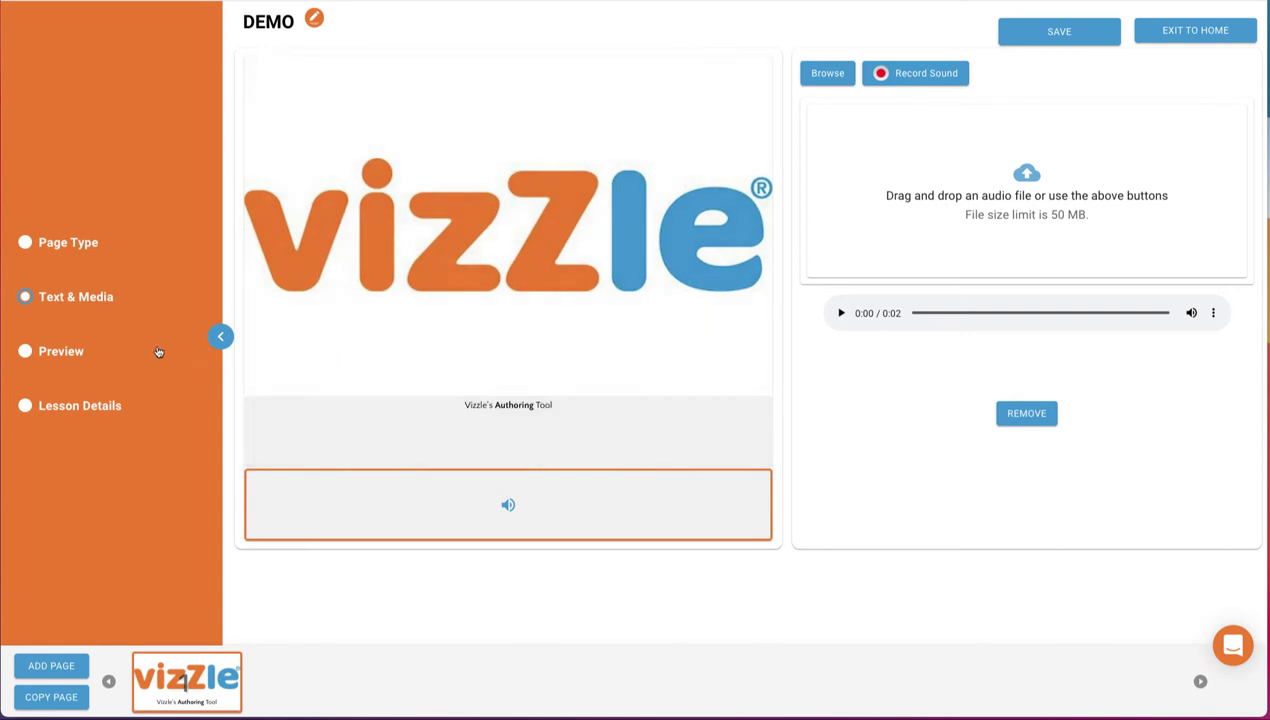
click(23, 351)
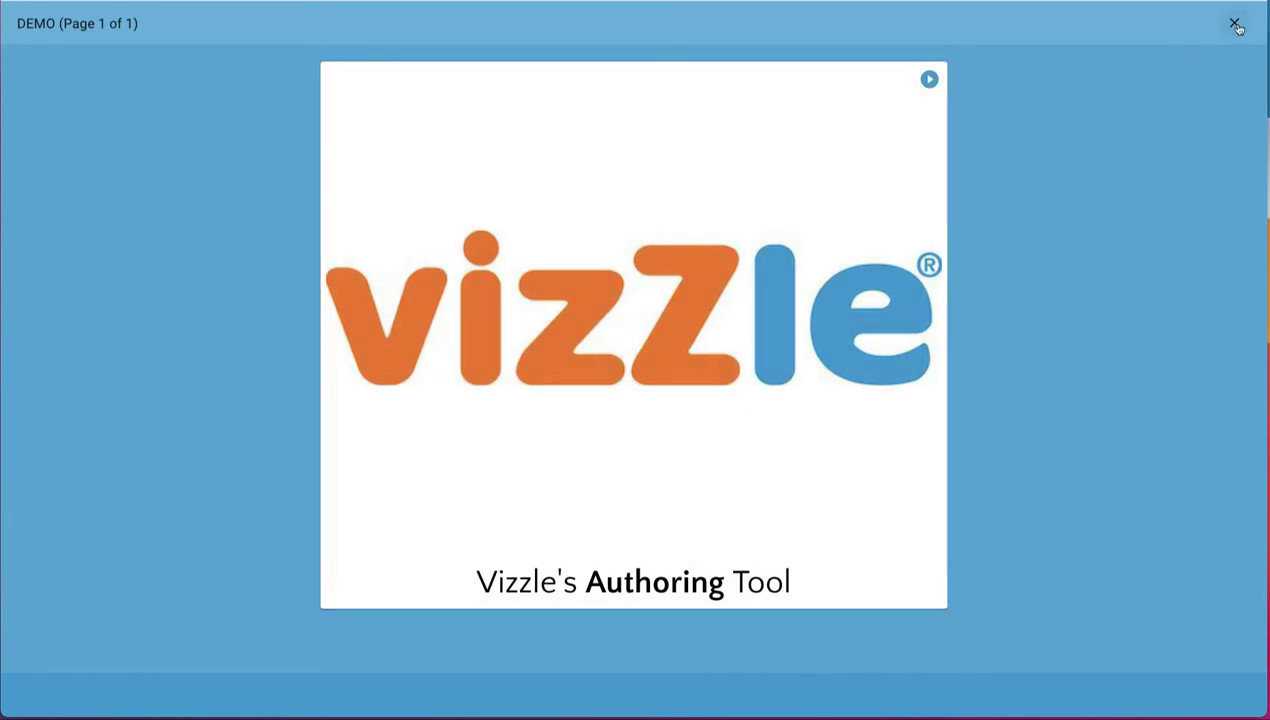
click(1235, 24)
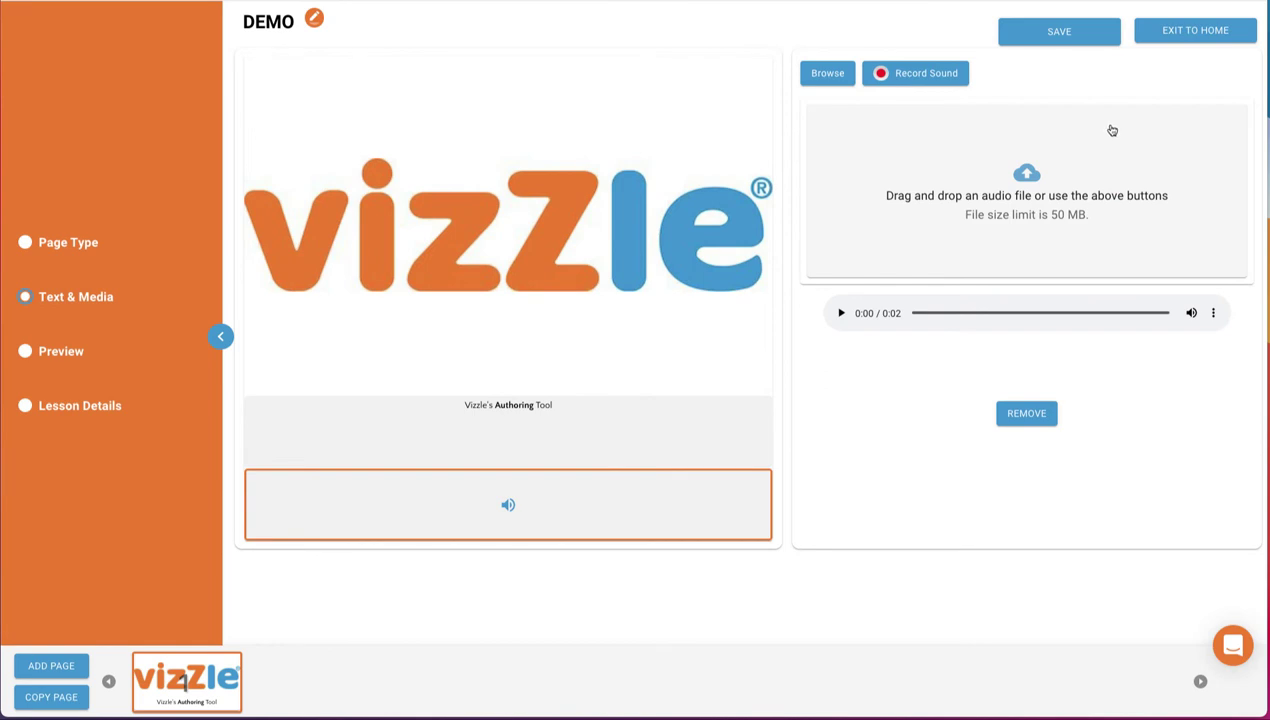
Step: Add a second page to the lesson as a Matching page with 3 answer cards
click(51, 665)
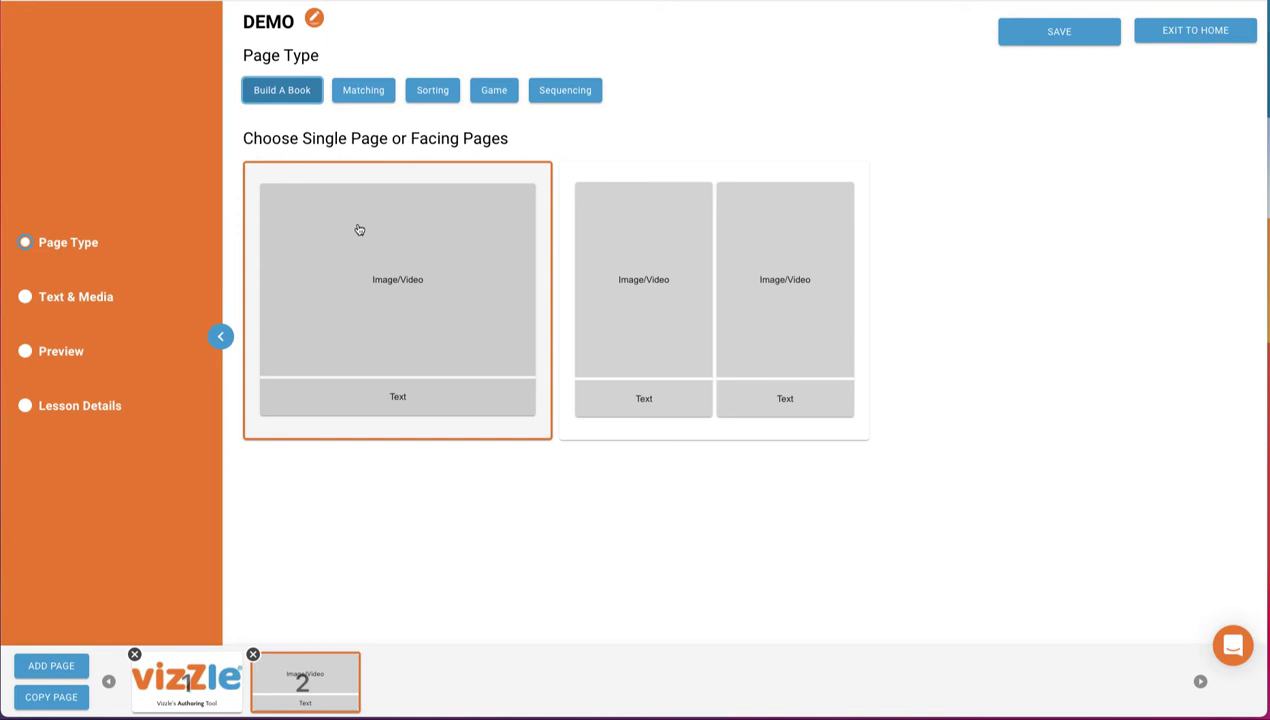
click(366, 88)
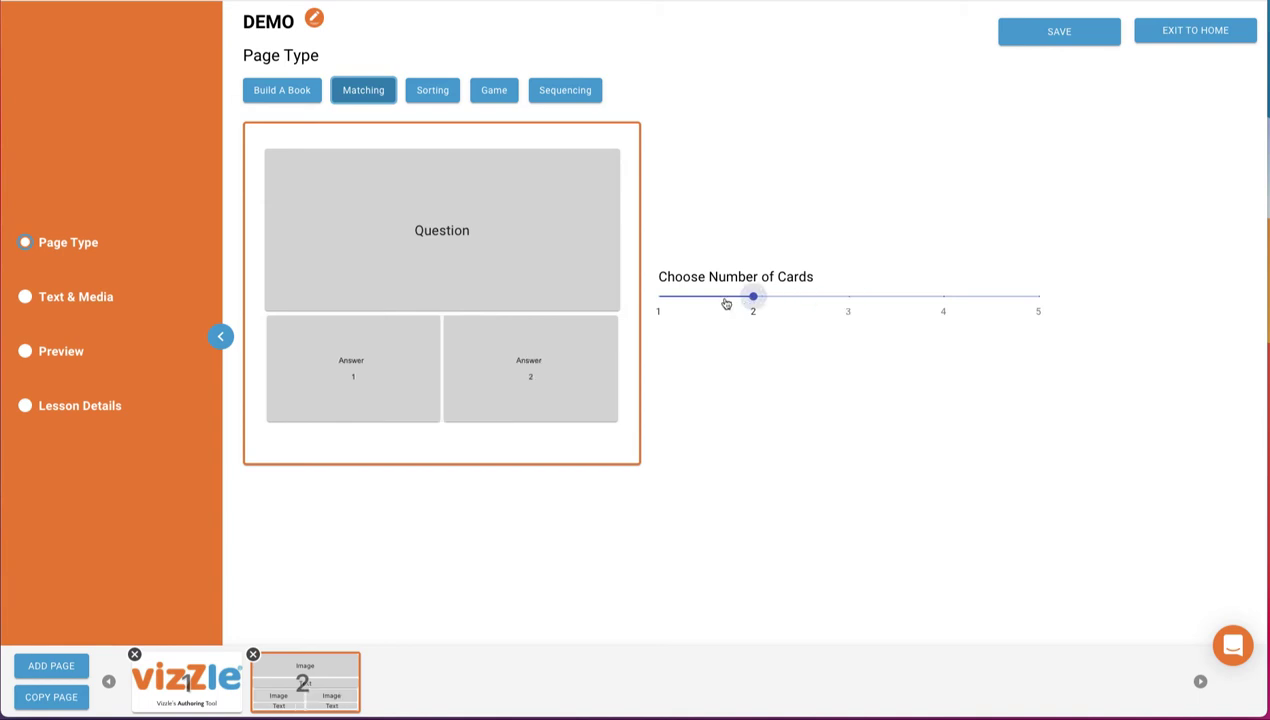
drag(721, 303, 856, 297)
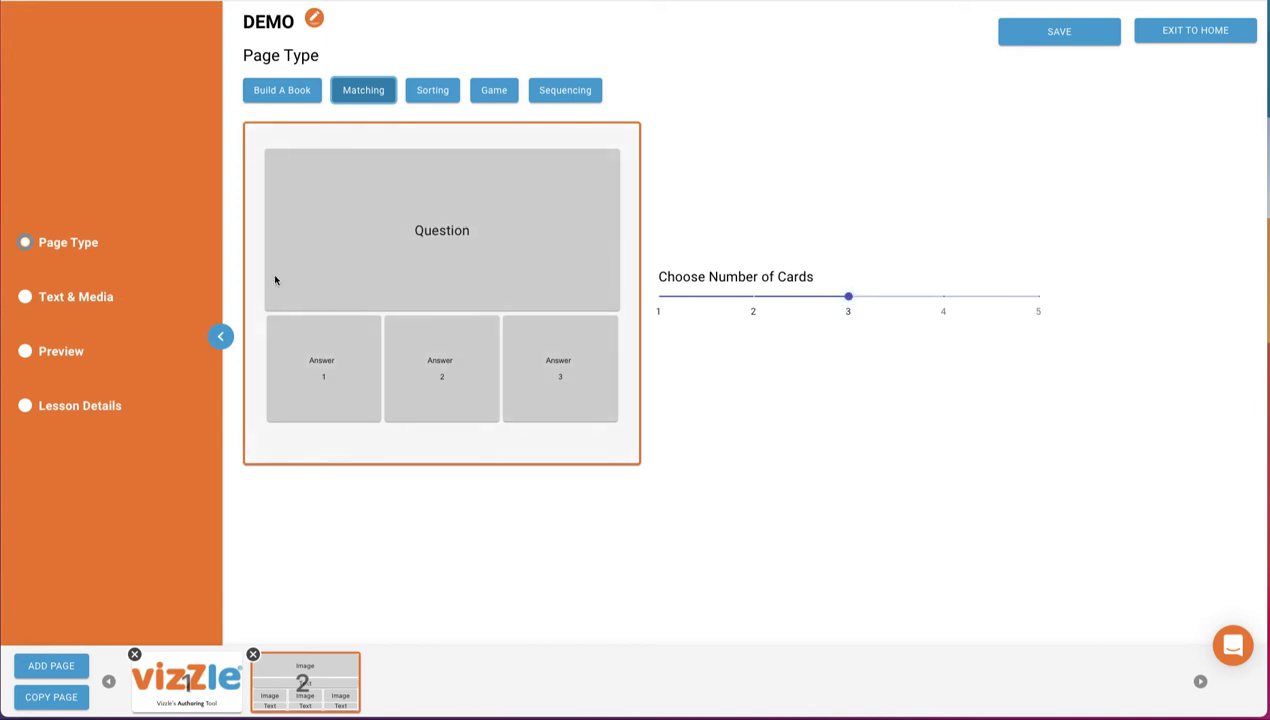
Step: Set the question key and first answer key to "penny" and apply "Find the penny." as the question text
click(22, 297)
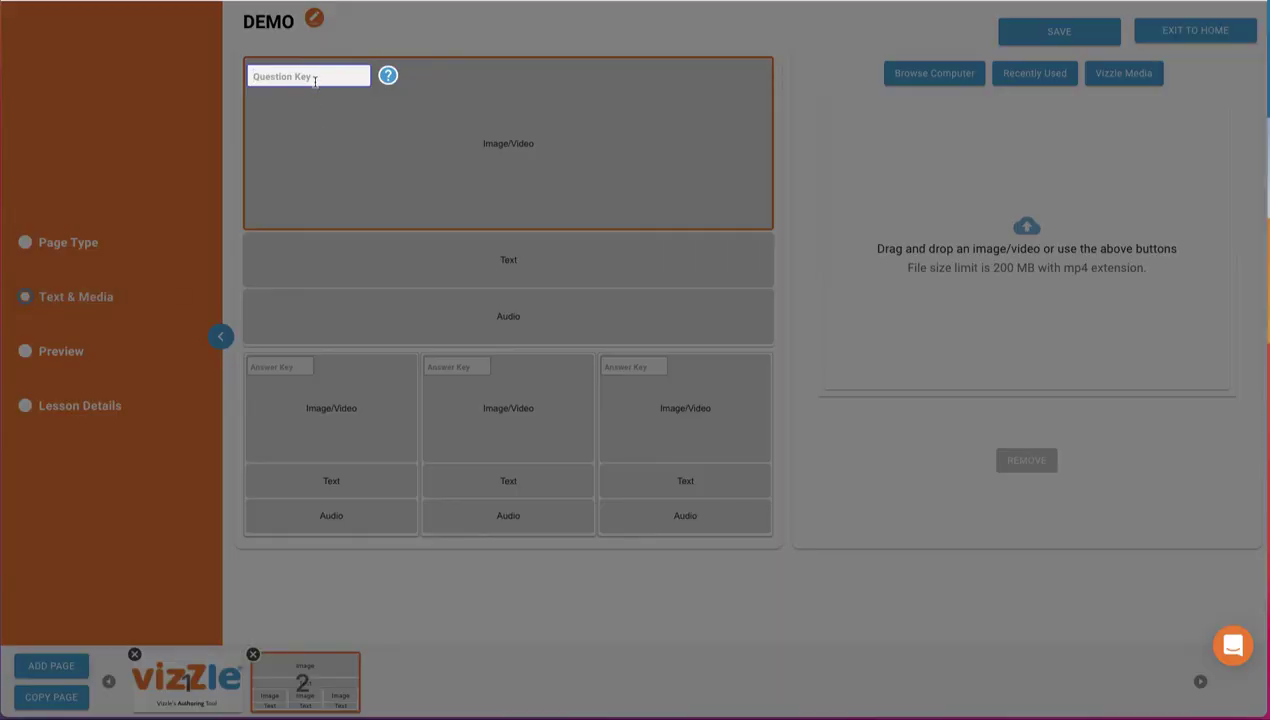
text(penny)
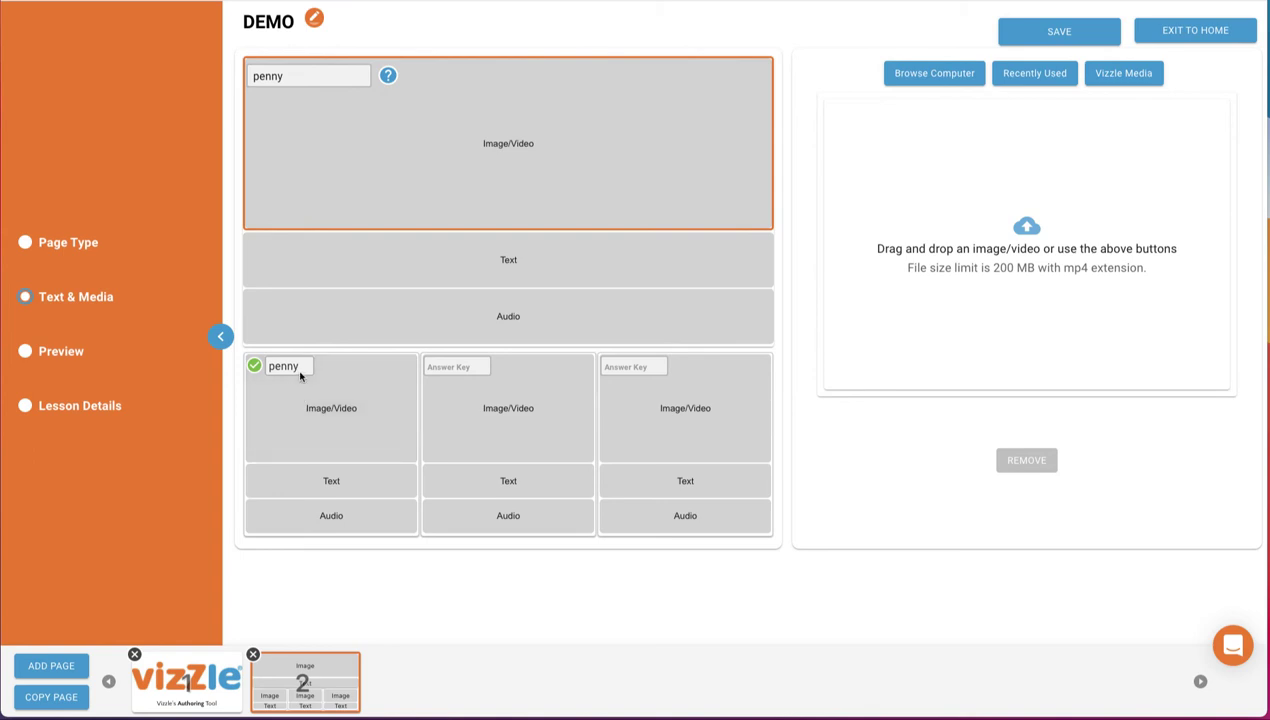
click(492, 272)
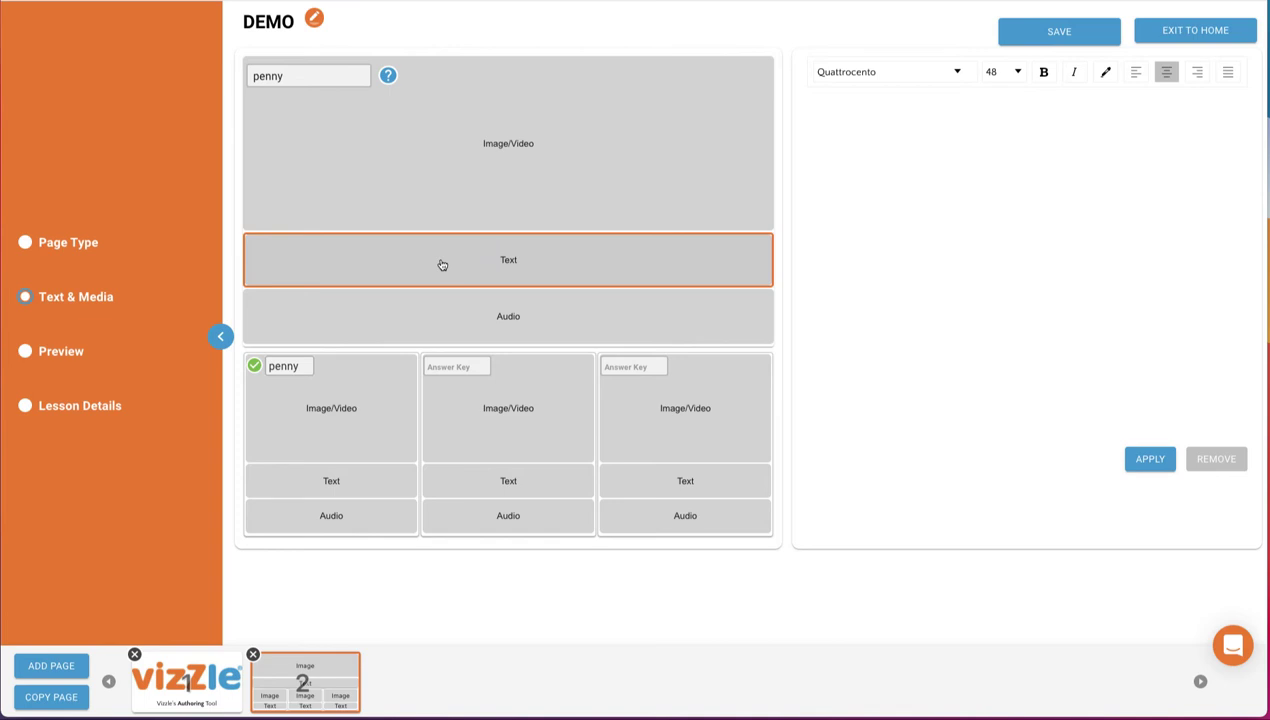
text(Find the)
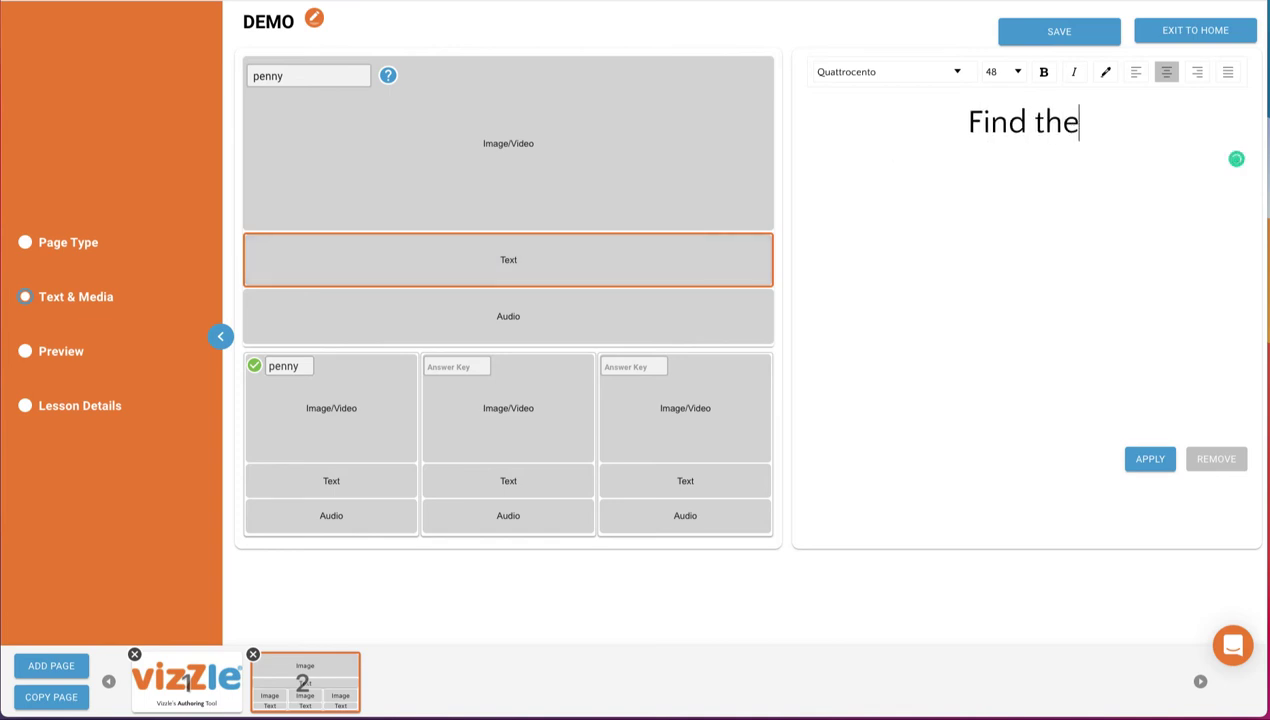
text( penny.)
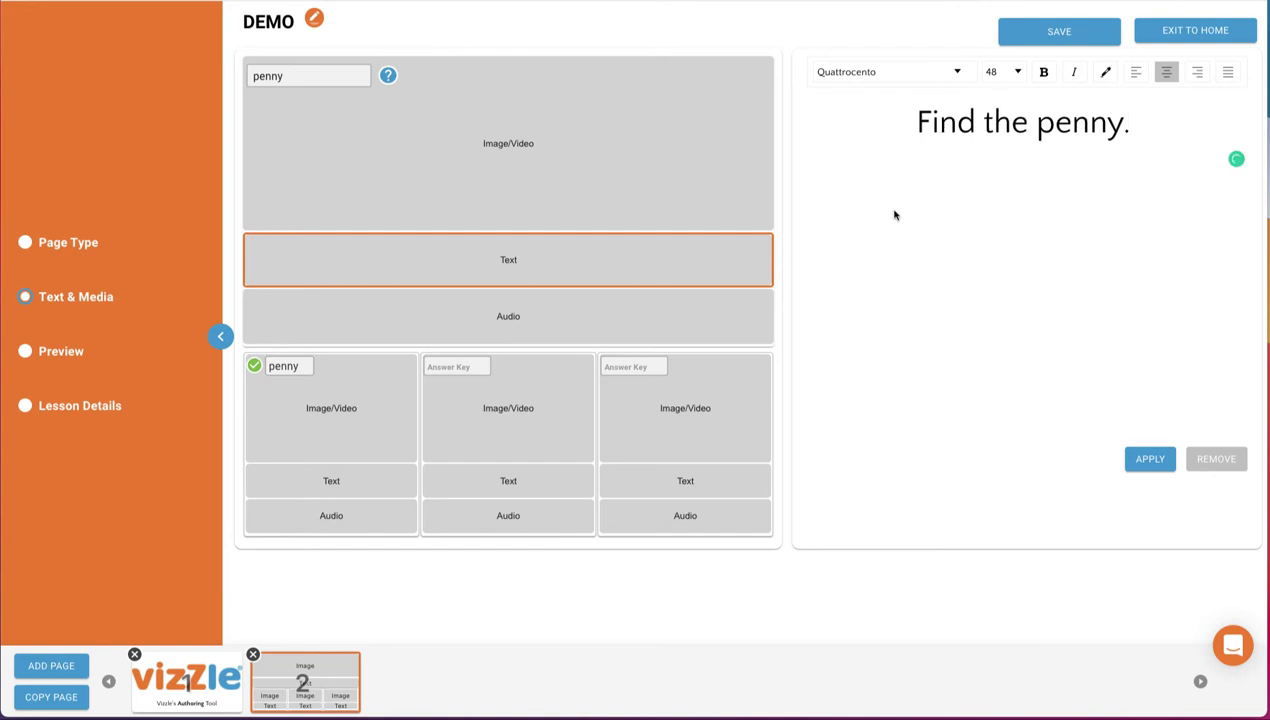
click(1142, 459)
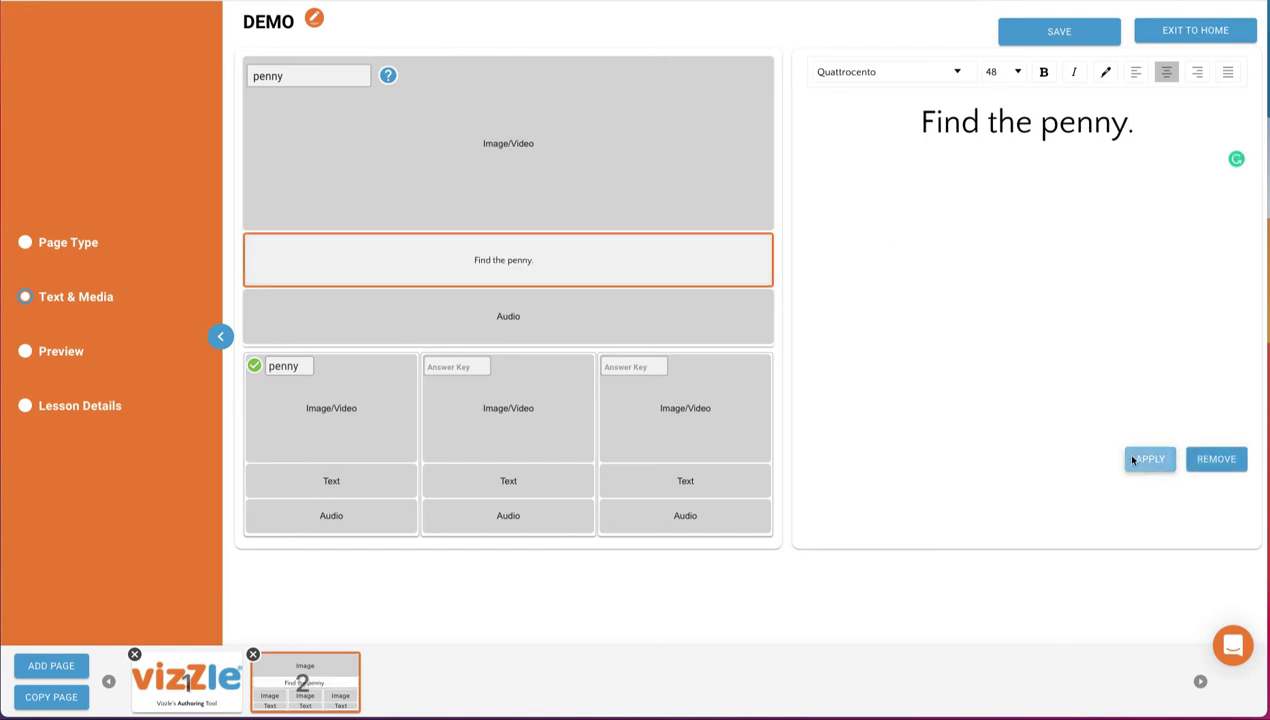
Step: Set the second card's answer key to "nickel" and the third card's to "dime"
click(486, 407)
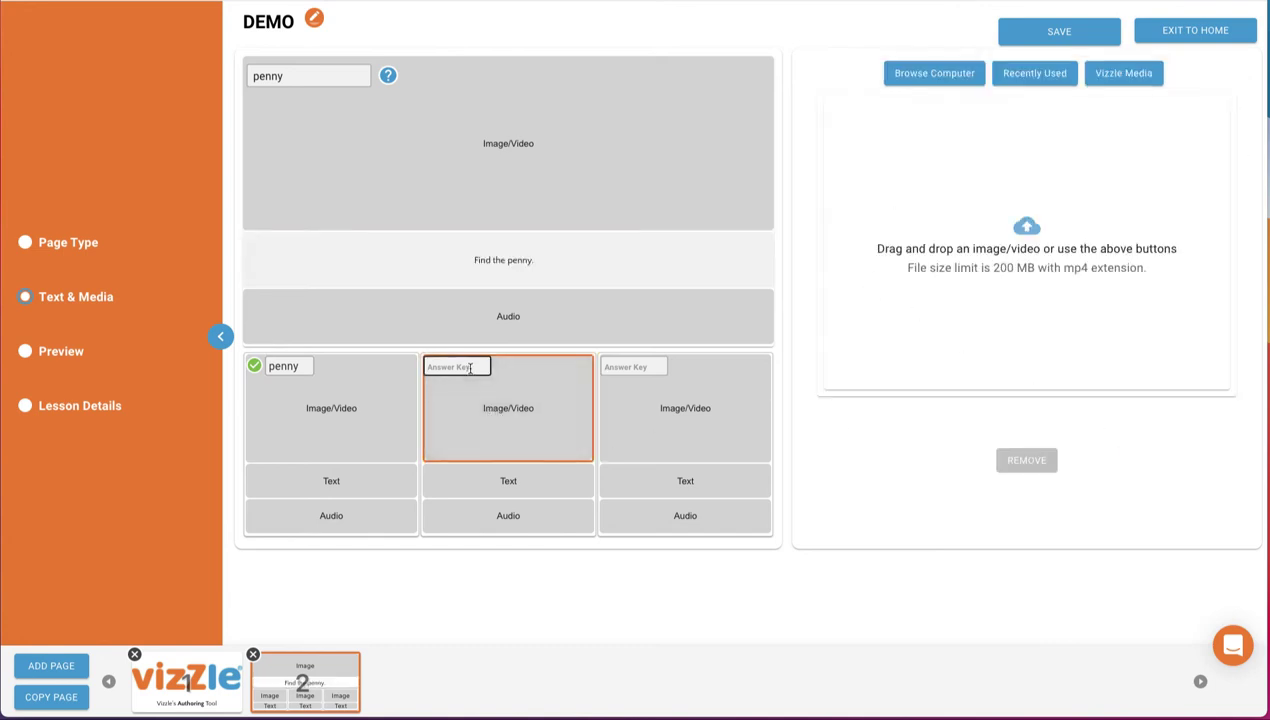
click(470, 368)
text(nickel)
click(614, 390)
click(620, 368)
text(dime)
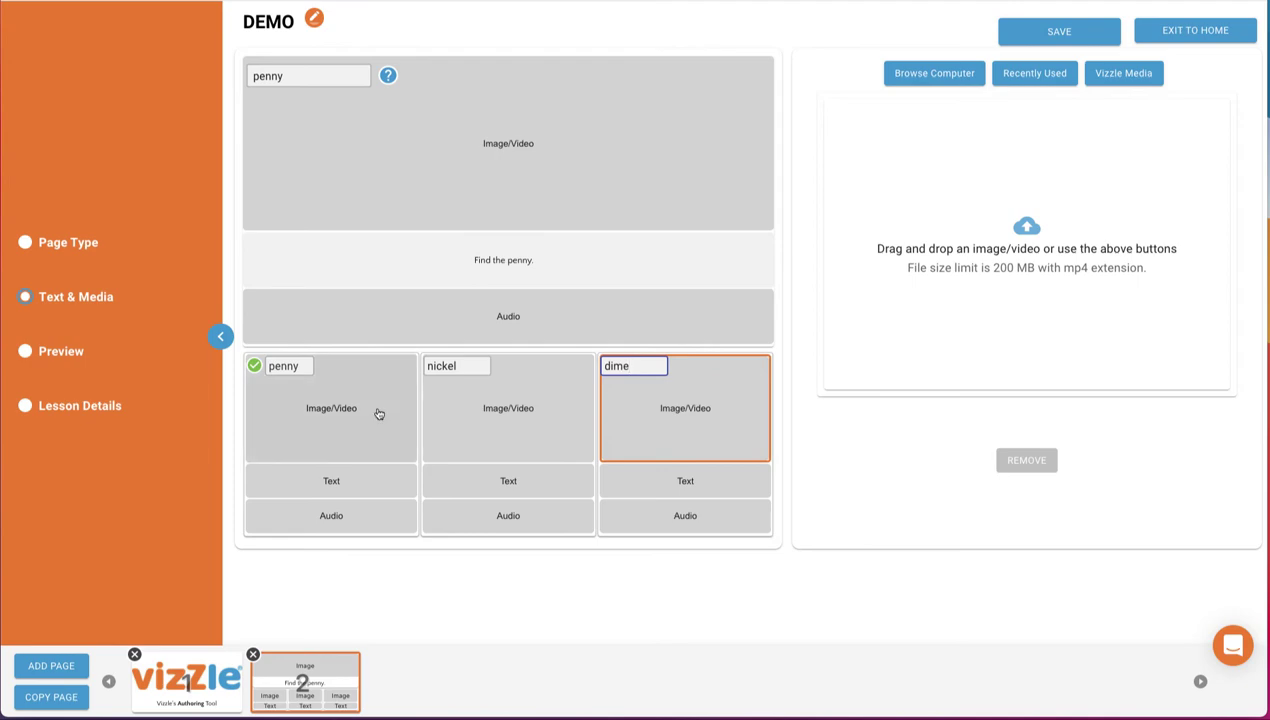
Step: Fill the first answer card's image area with the recently used copper penny photo
click(377, 412)
click(1030, 75)
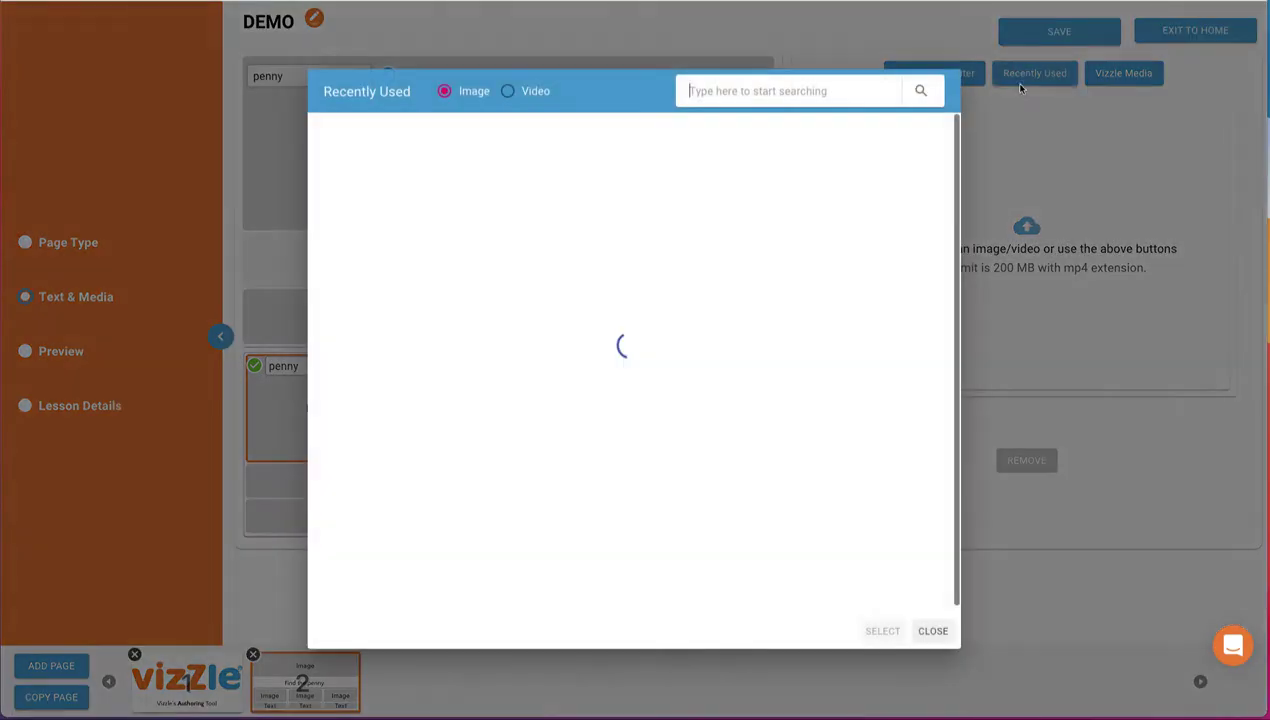
click(818, 203)
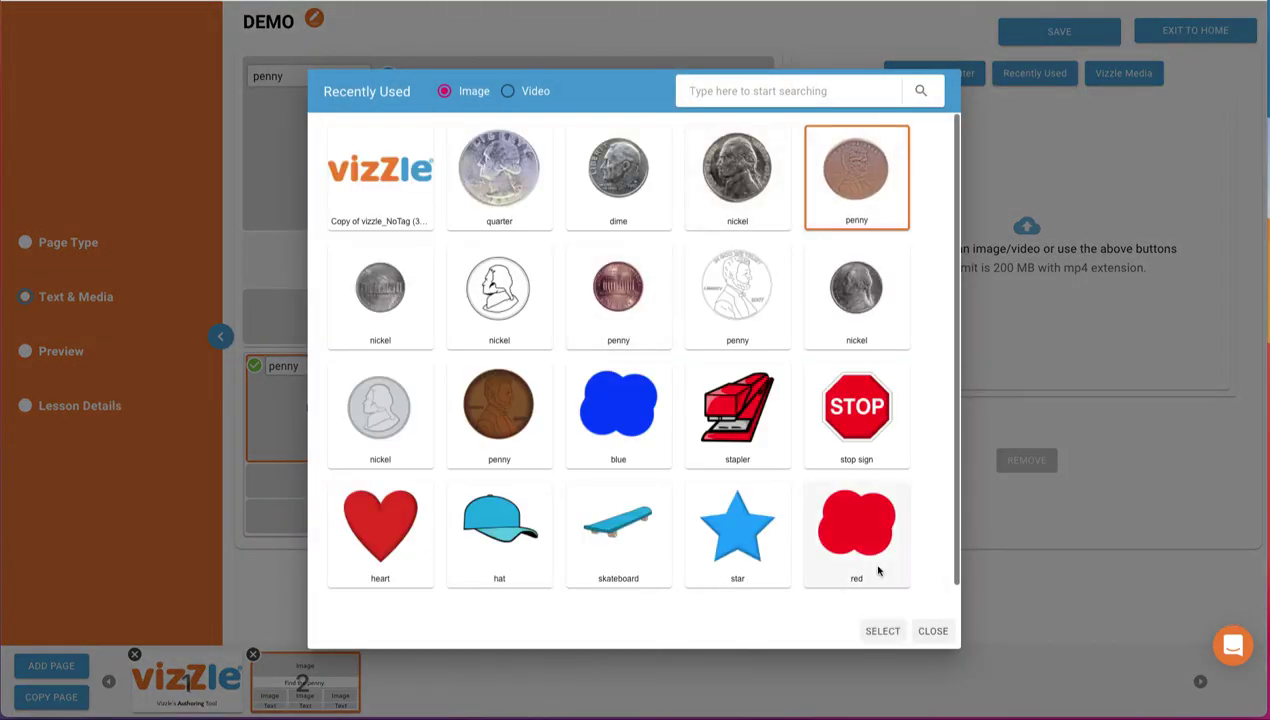
click(882, 631)
Step: Fill the second answer card's image area with the recently used nickel photo
click(441, 400)
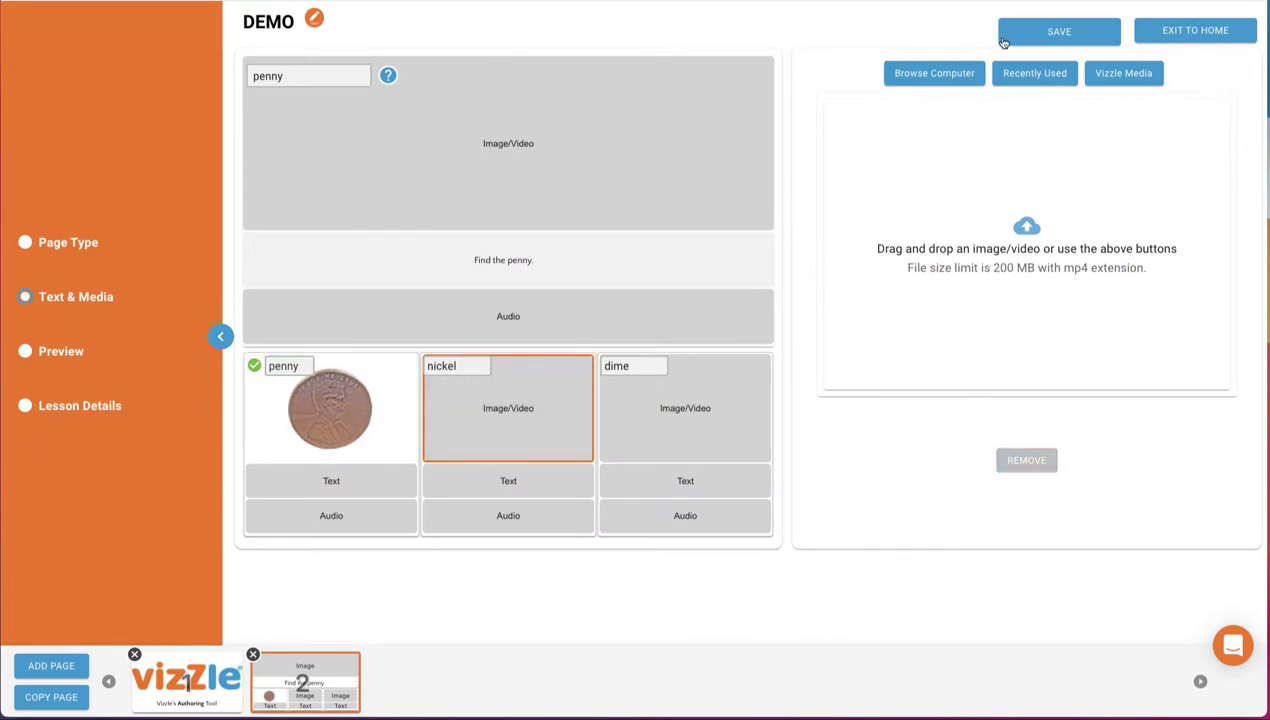
click(1030, 73)
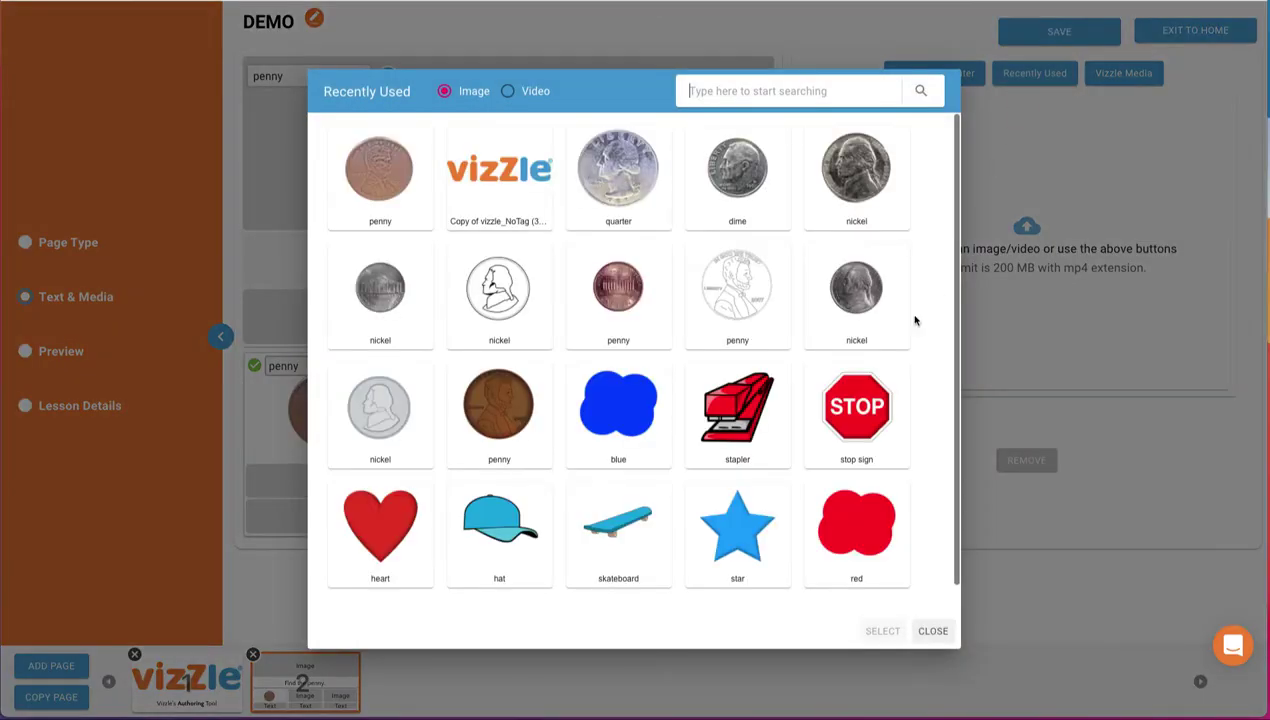
click(862, 219)
click(881, 629)
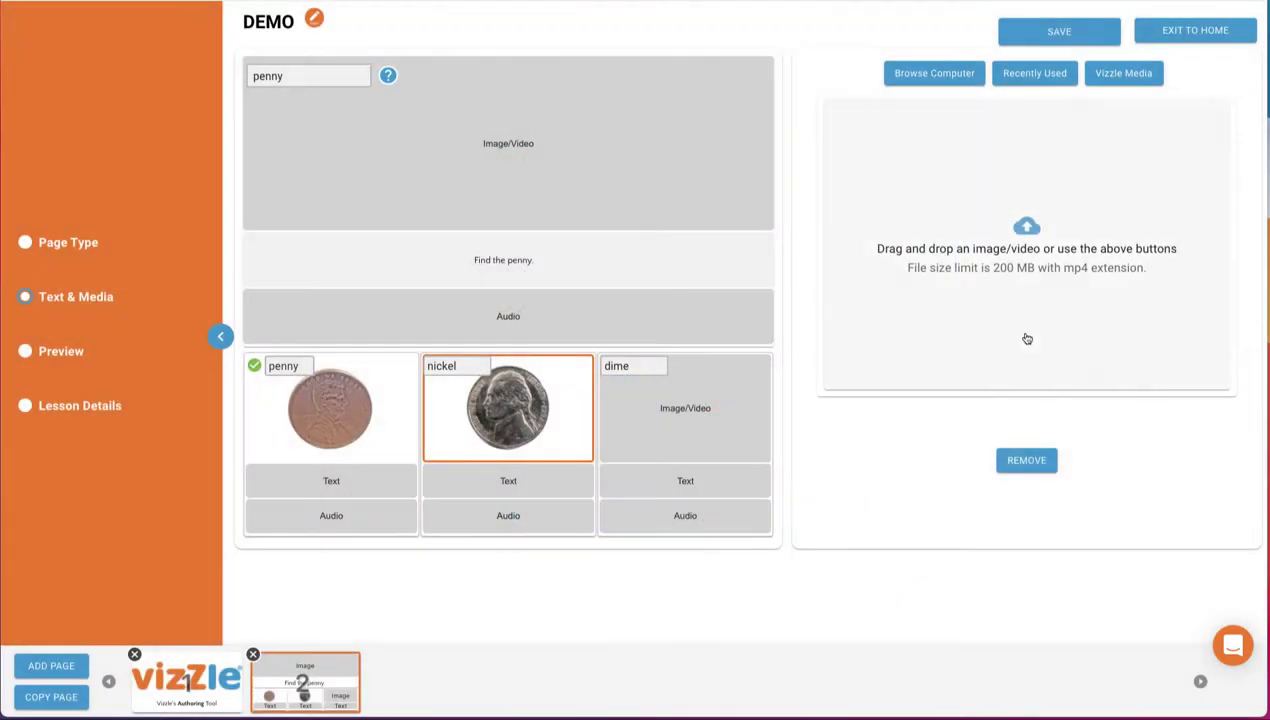
Step: Fill the third answer card's image area with the recently used dime photo and preview the matching page
click(707, 400)
click(1050, 76)
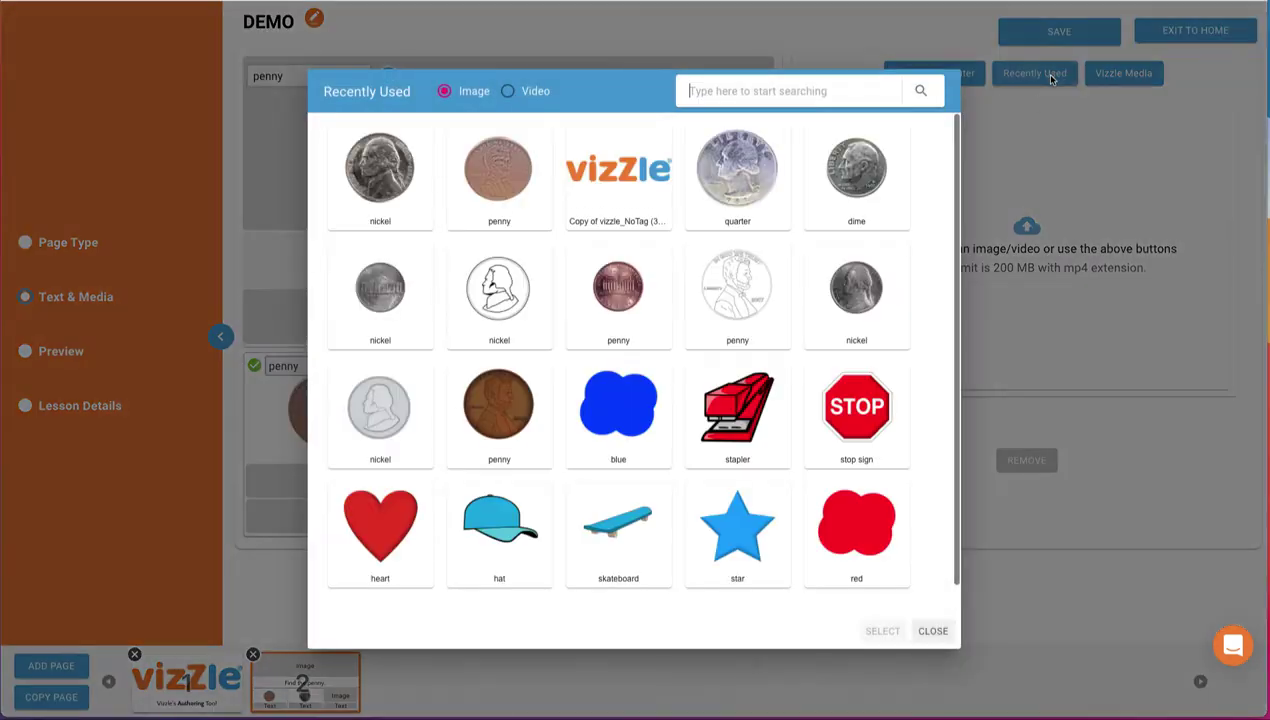
click(842, 225)
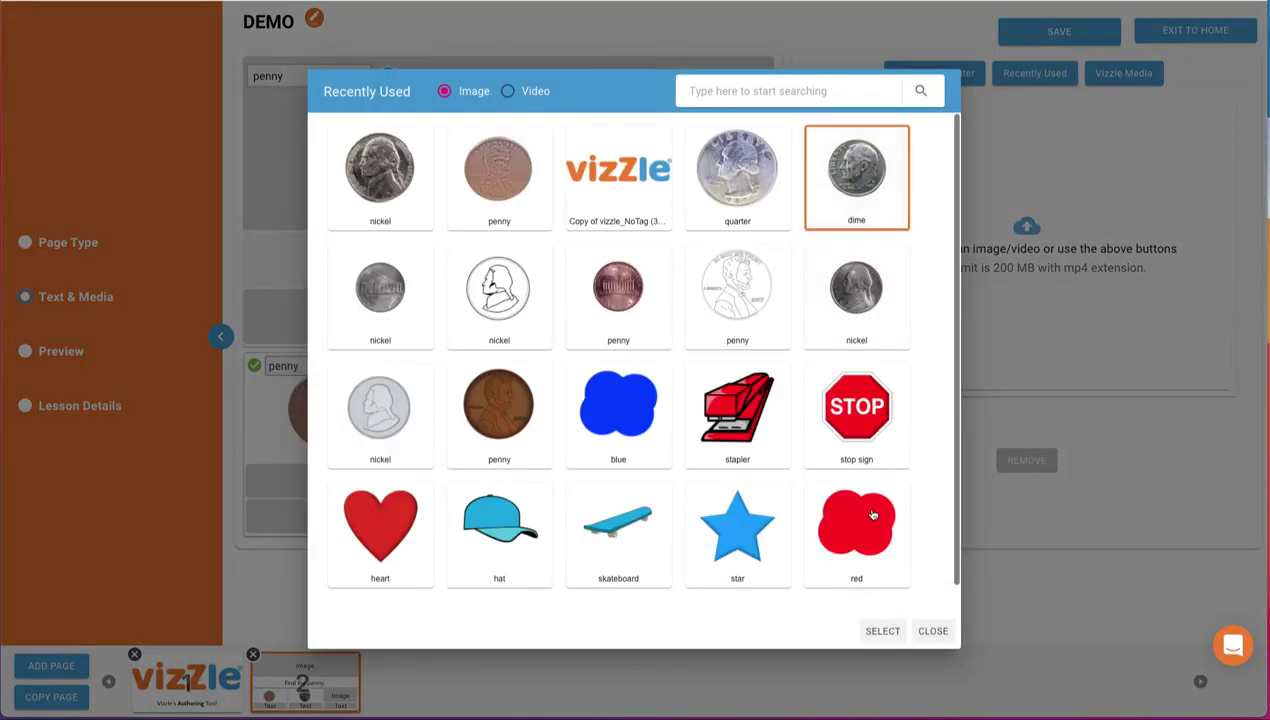
click(881, 630)
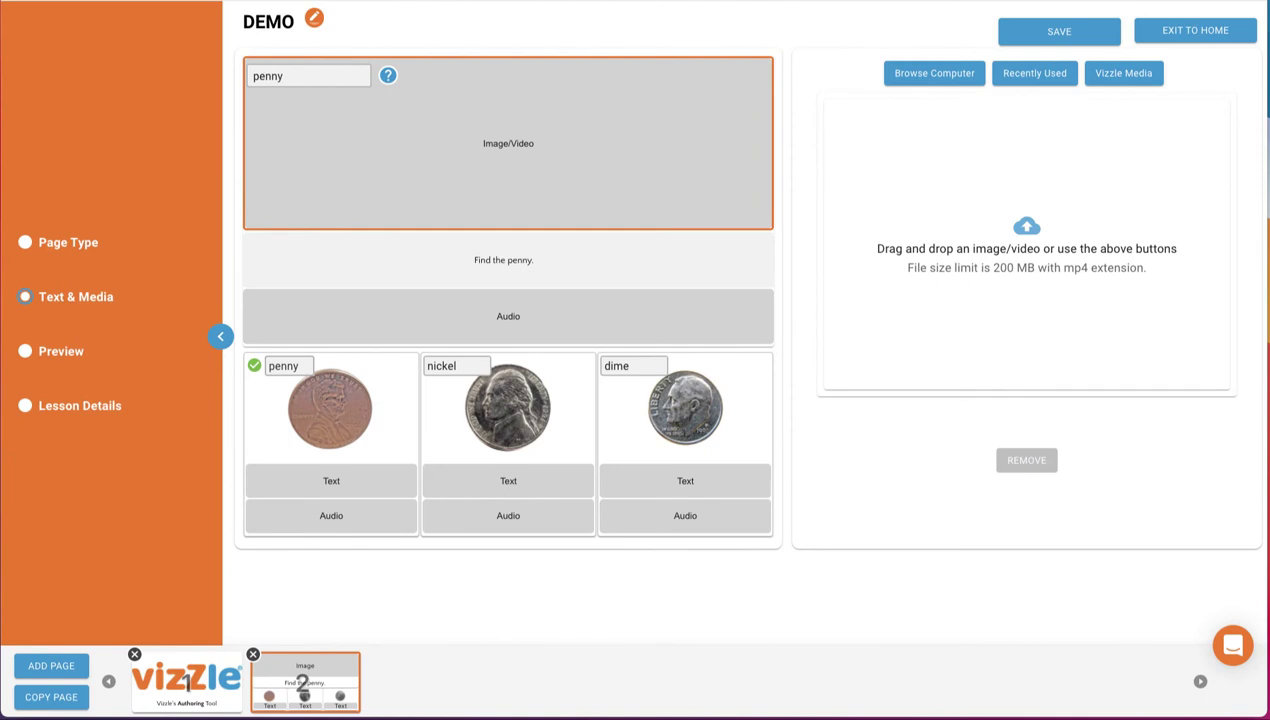
click(30, 351)
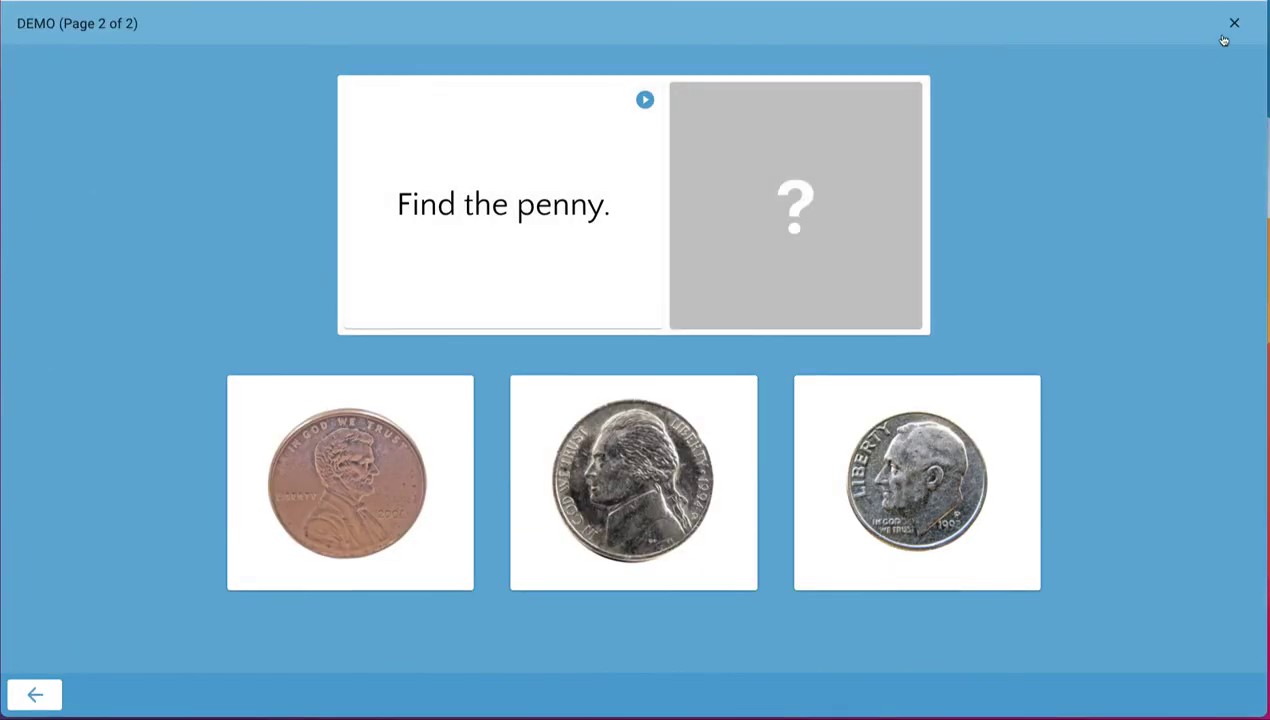
click(1234, 22)
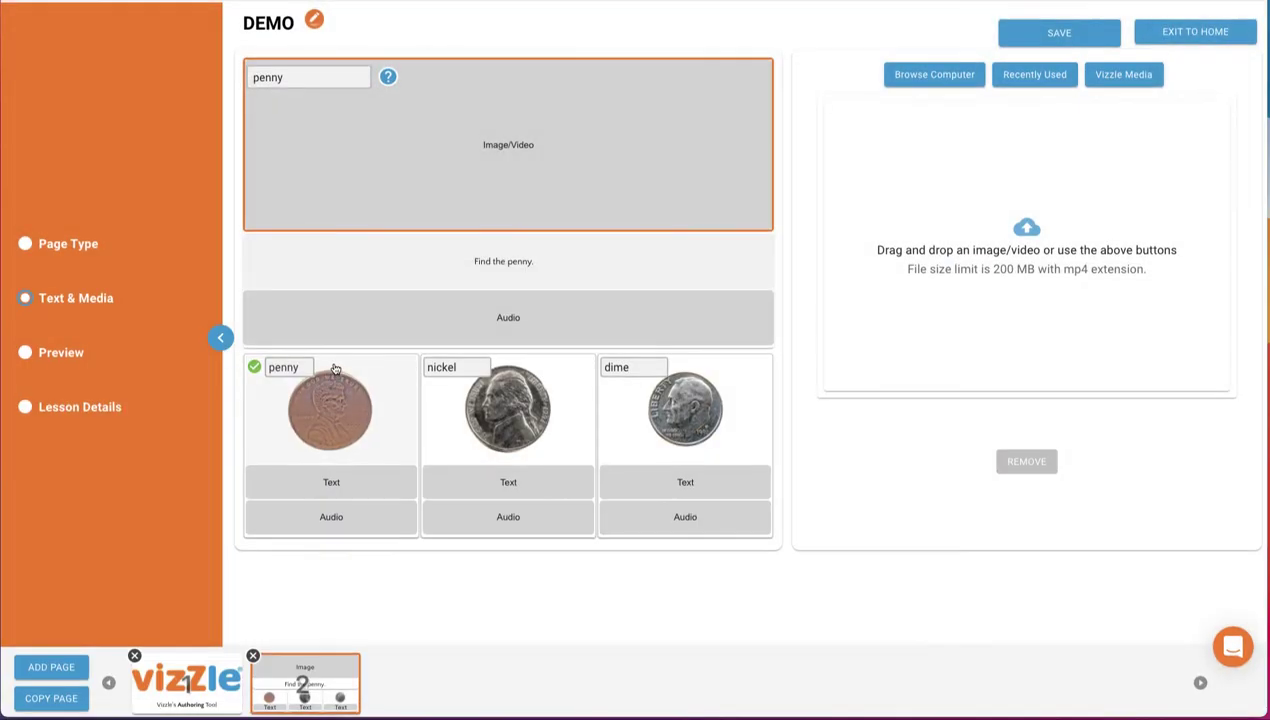
Step: Add a third page to the lesson, set its page type to Sorting and open its text and media for editing
click(37, 667)
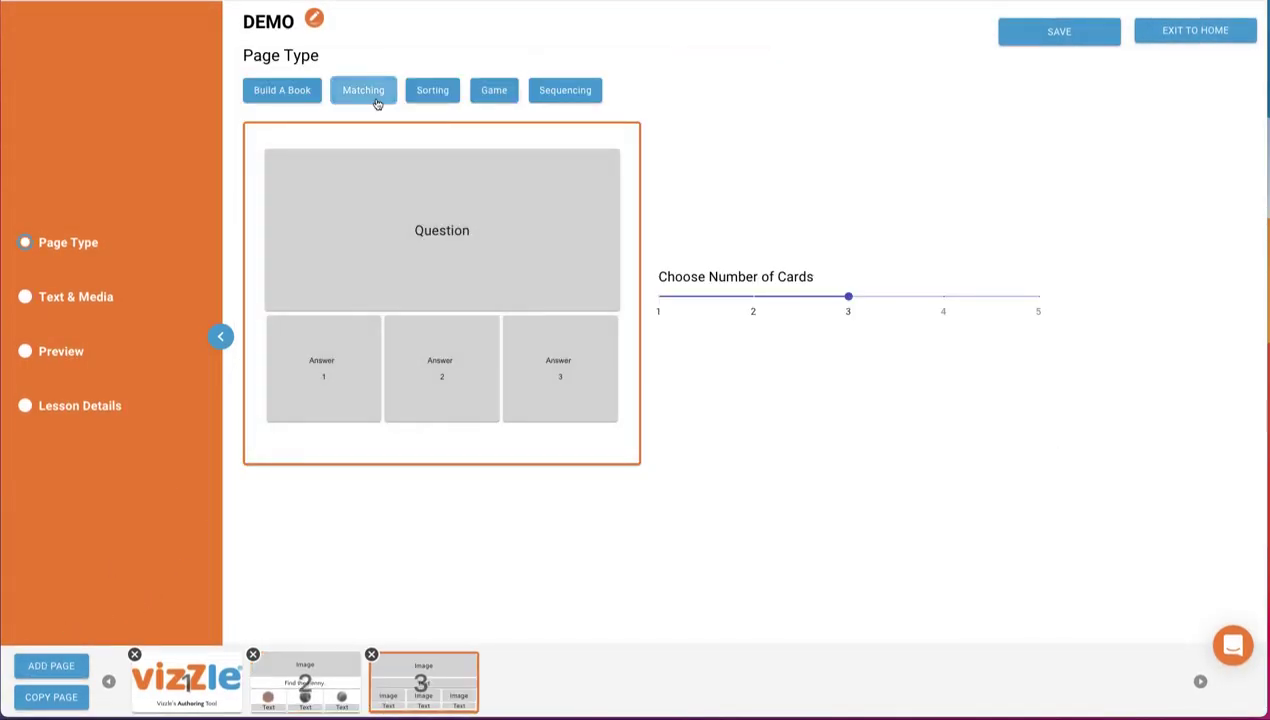
click(437, 92)
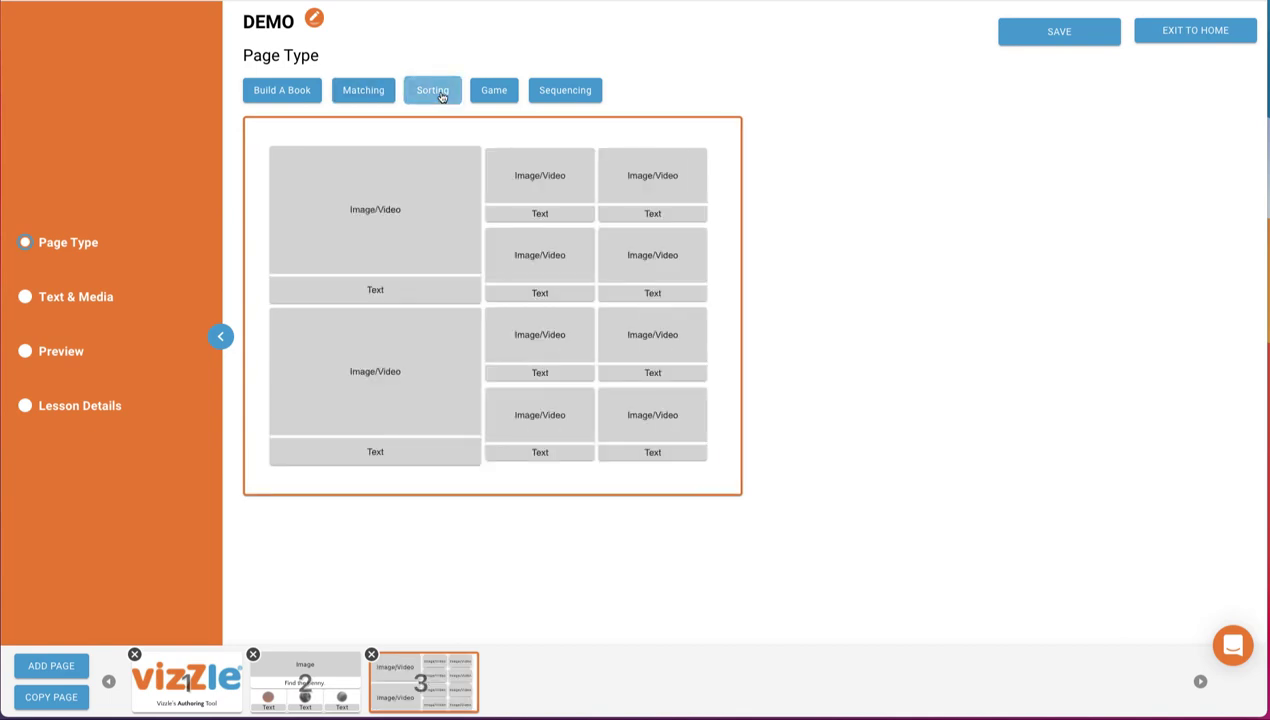
click(79, 297)
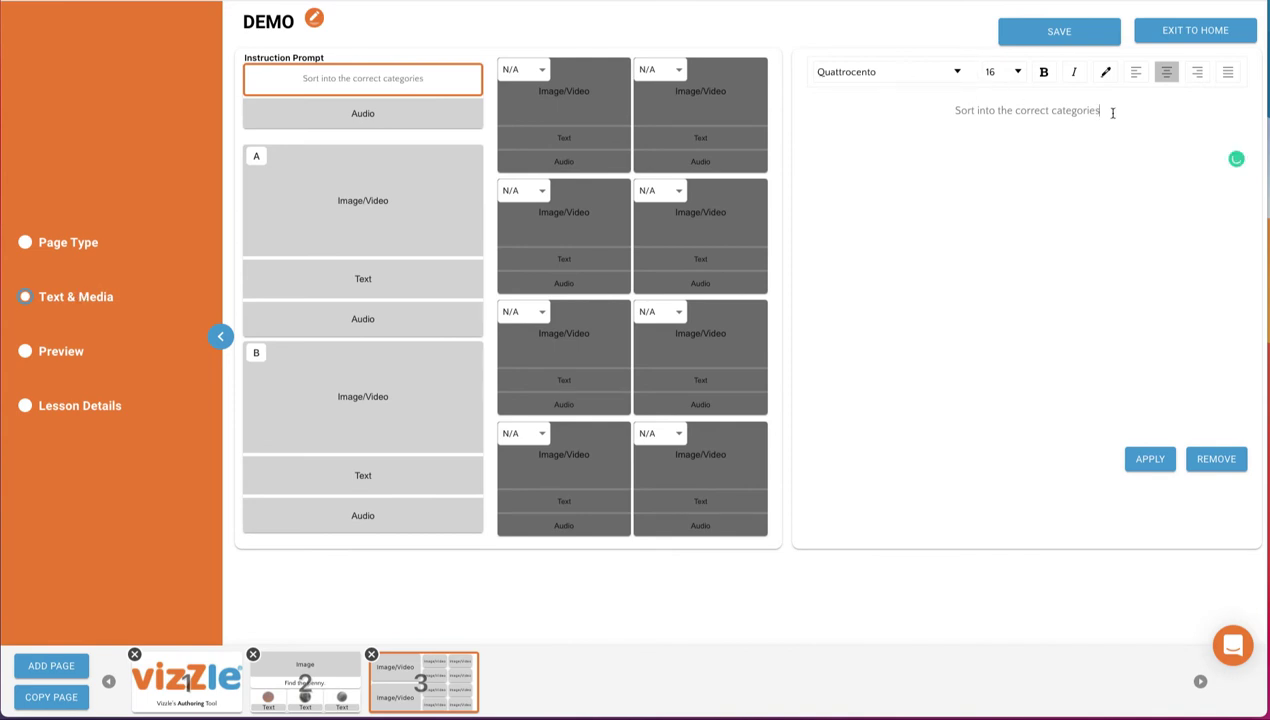
Step: Replace the sorting page's instruction prompt with "Sort into penny or nickel."
drag(1106, 110, 995, 104)
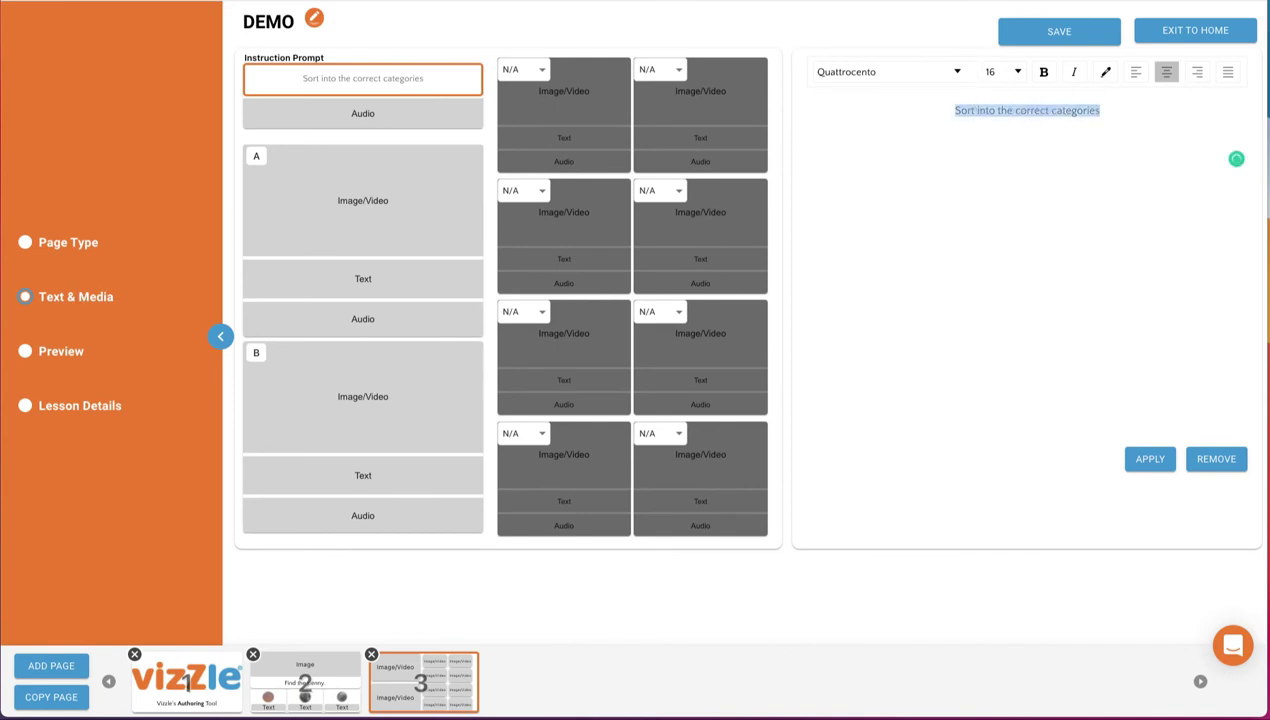
text(Sort into penny or nickel.)
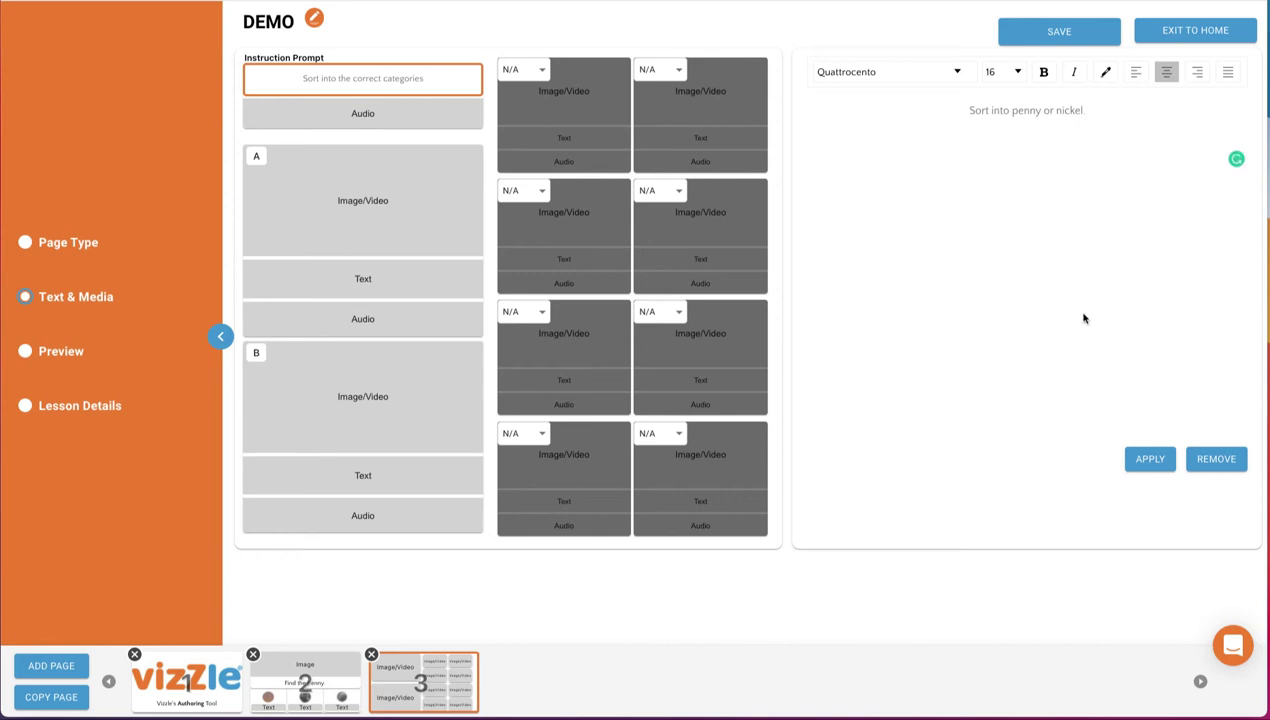
click(1137, 460)
Step: Give category A the recently used copper penny photo and the text "Penny"
click(425, 221)
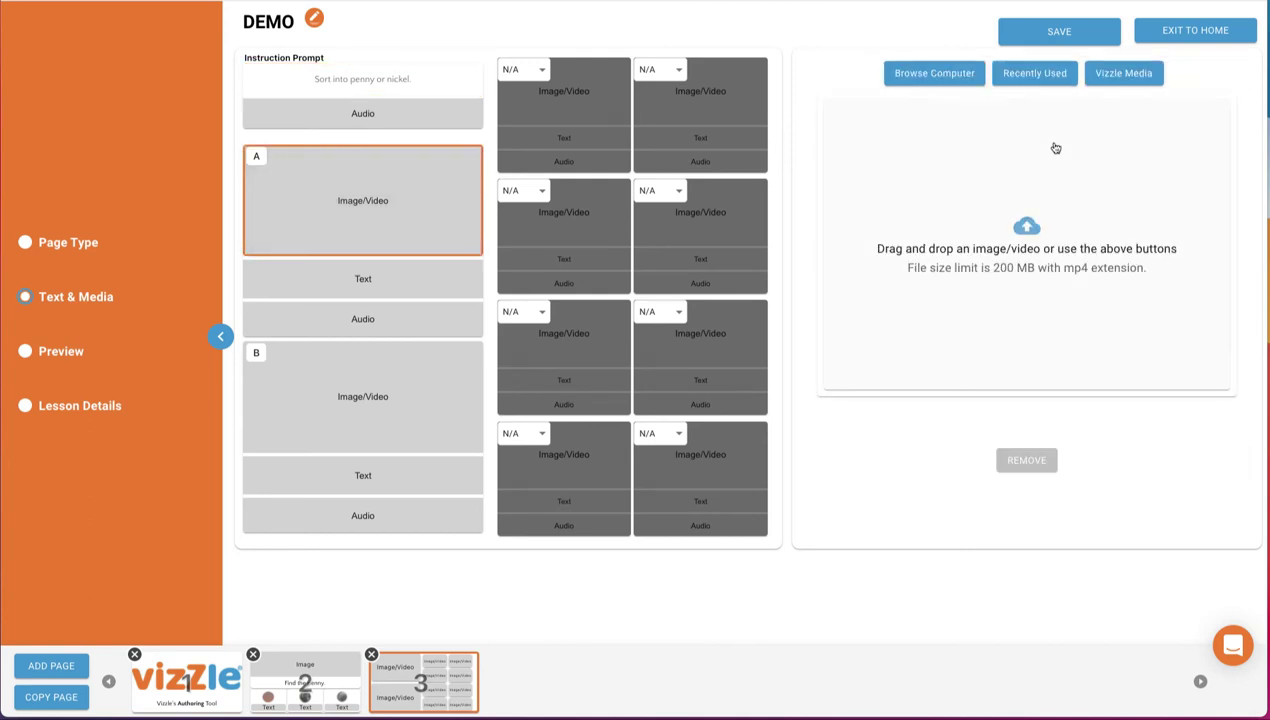
click(1051, 82)
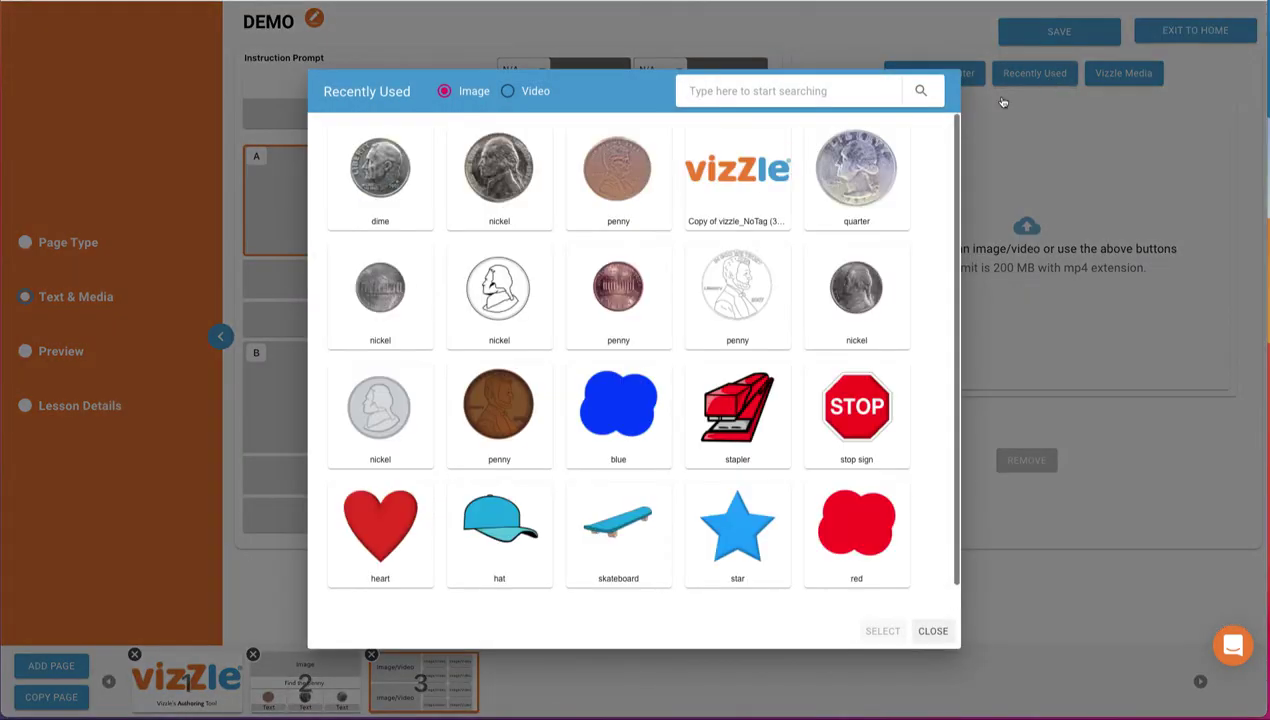
click(620, 168)
click(872, 632)
click(426, 285)
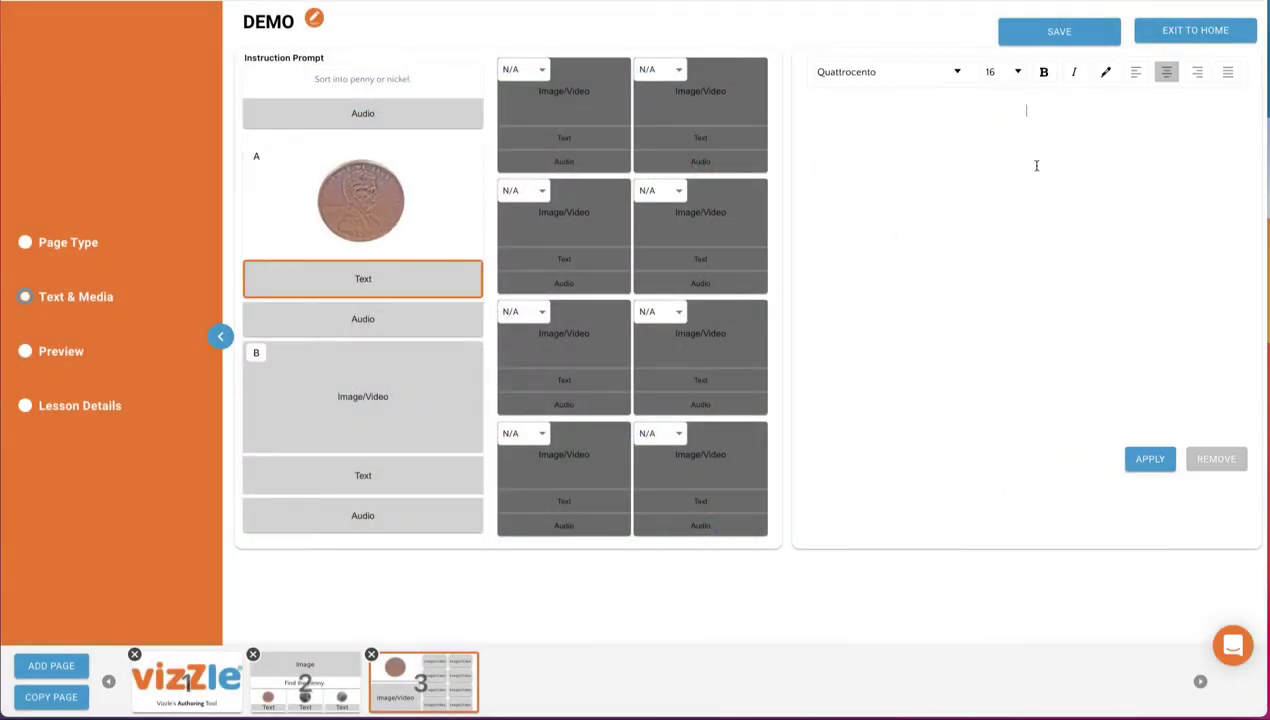
text(Penny)
click(1148, 458)
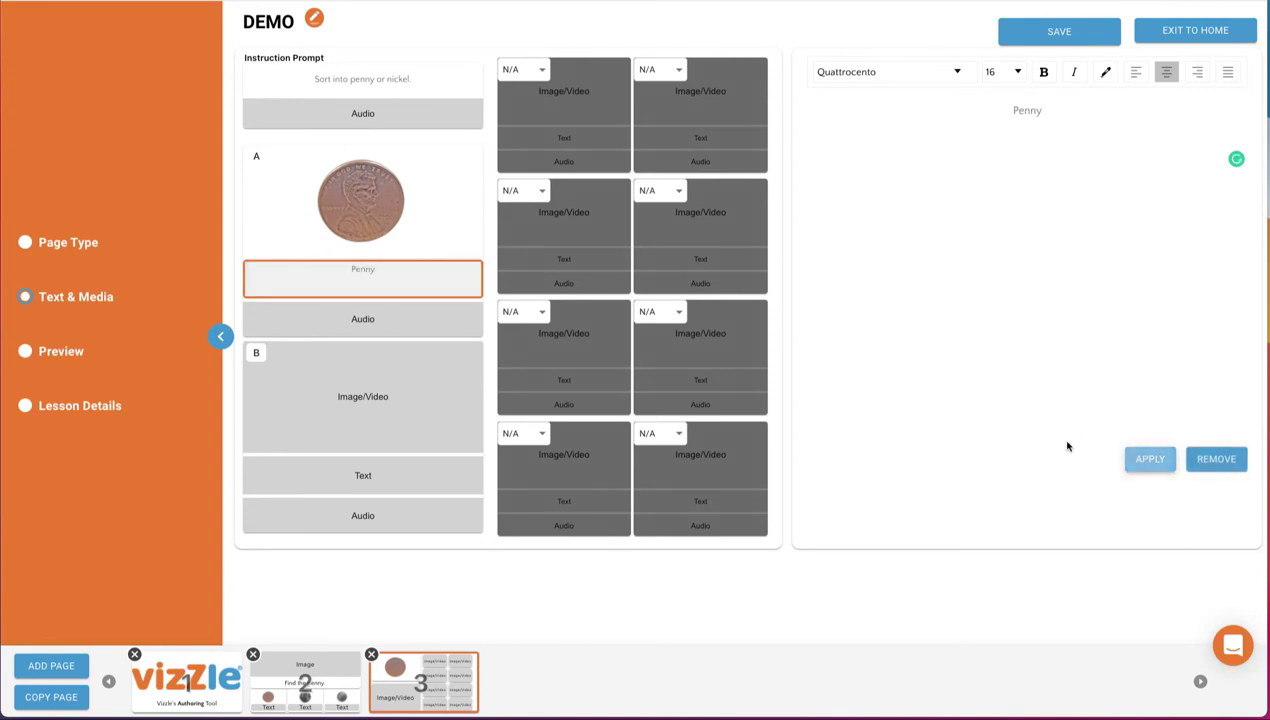
Step: Give category B the recently used large nickel photo and the text "Nickel"
click(415, 410)
click(1040, 80)
click(618, 170)
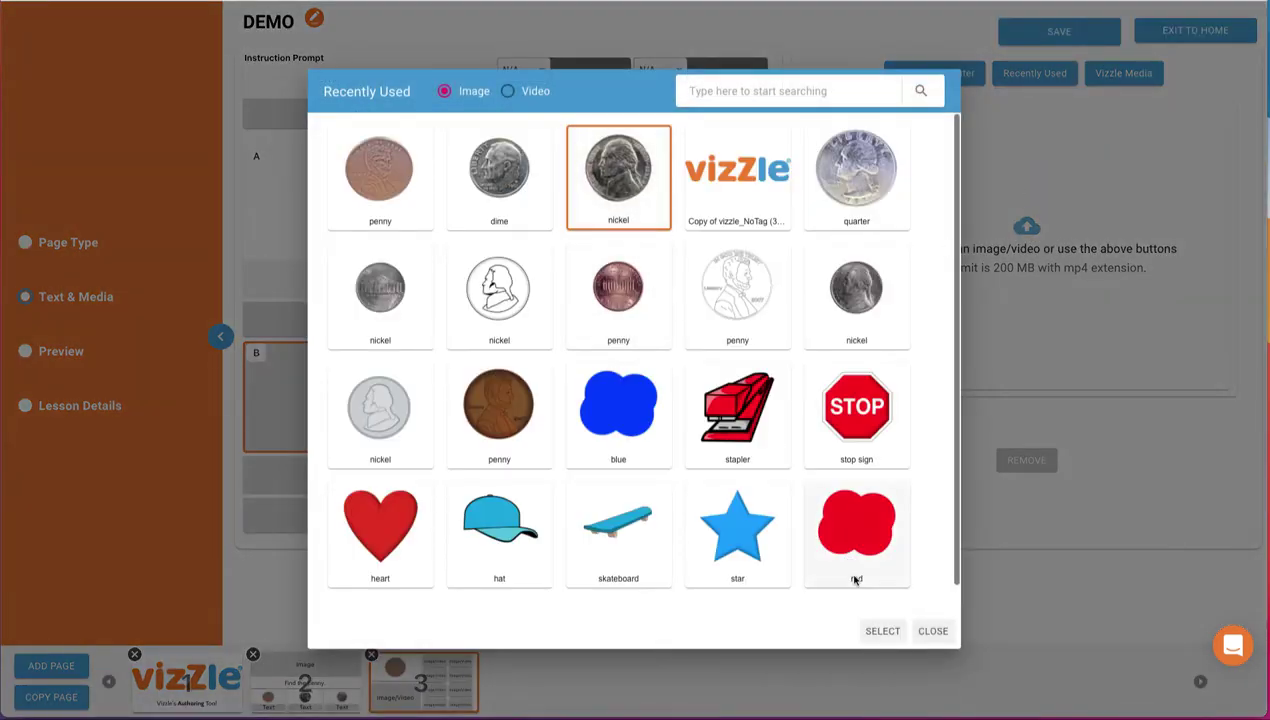
click(882, 631)
click(362, 474)
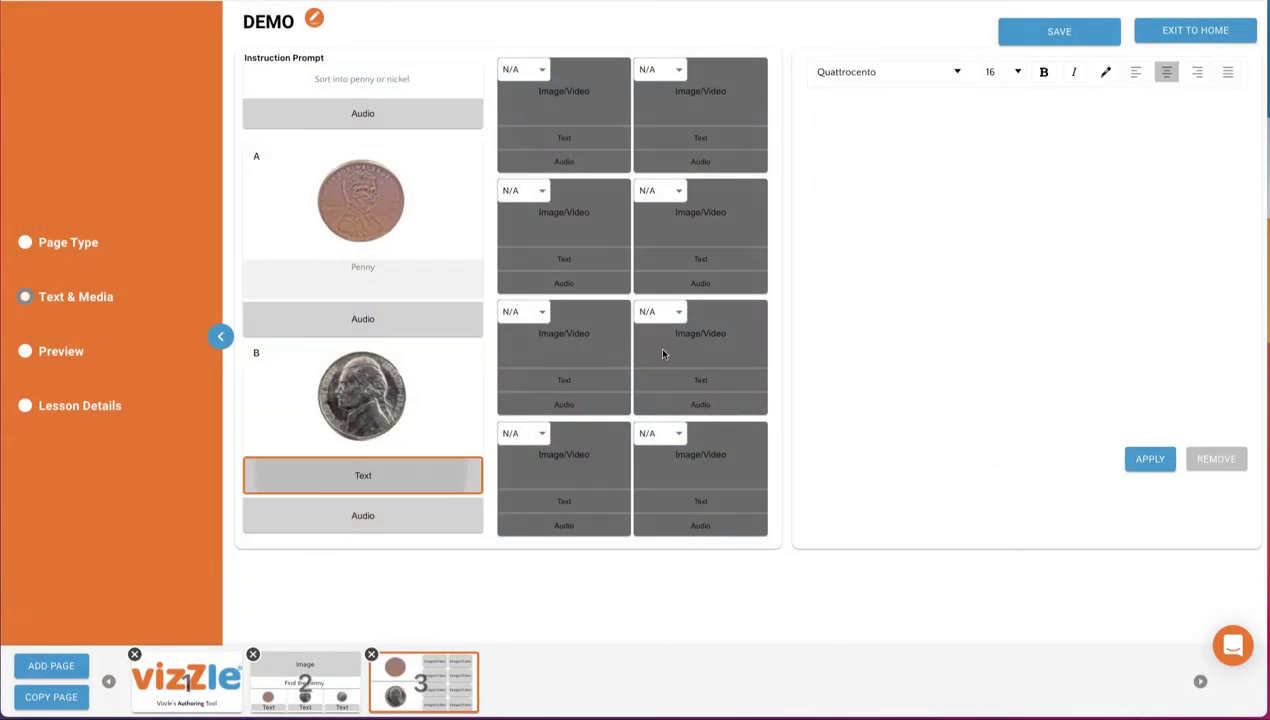
text(Nickel)
click(1152, 463)
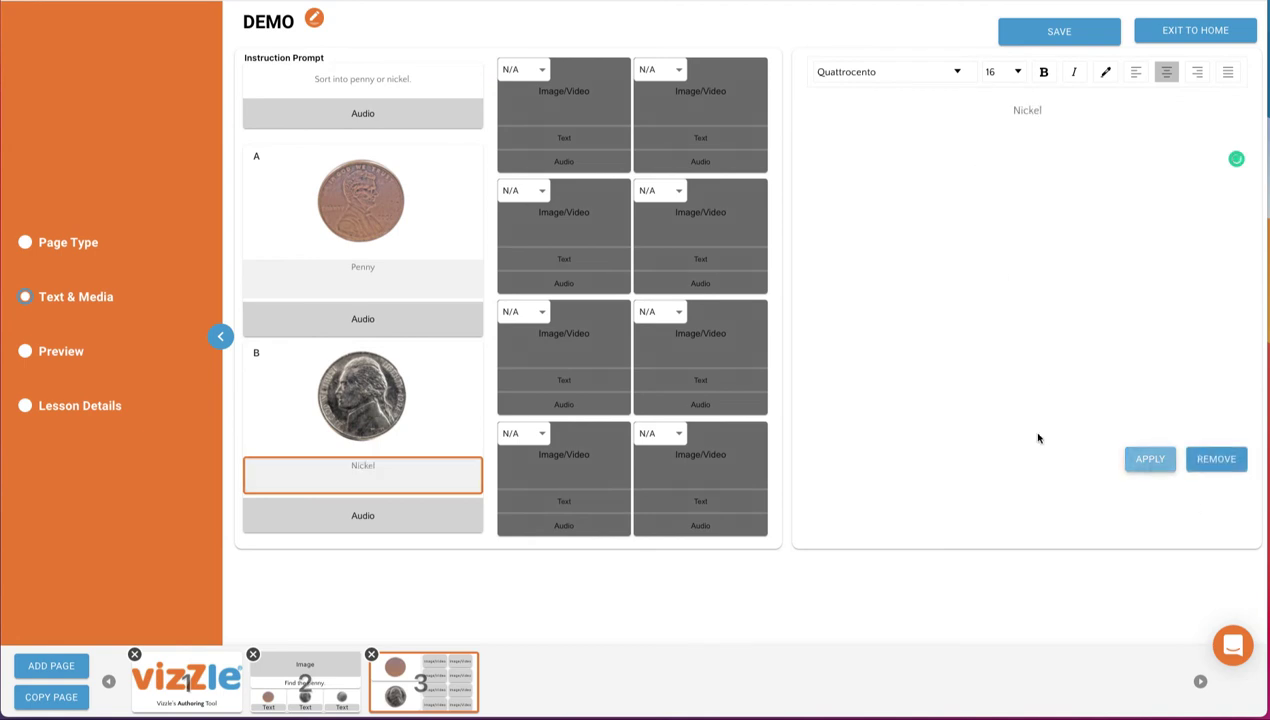
Step: Assign the first-row card in the first column to category A and fill it with the recently used penny line drawing
click(541, 72)
click(524, 94)
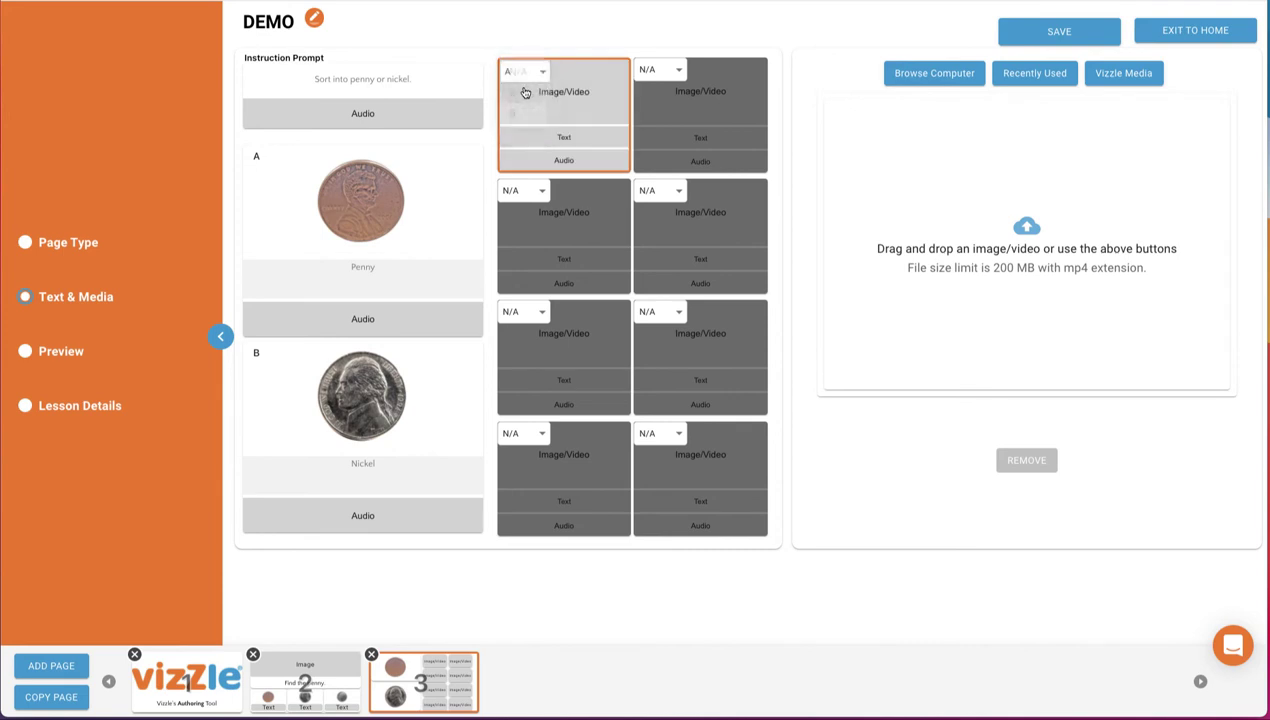
click(576, 93)
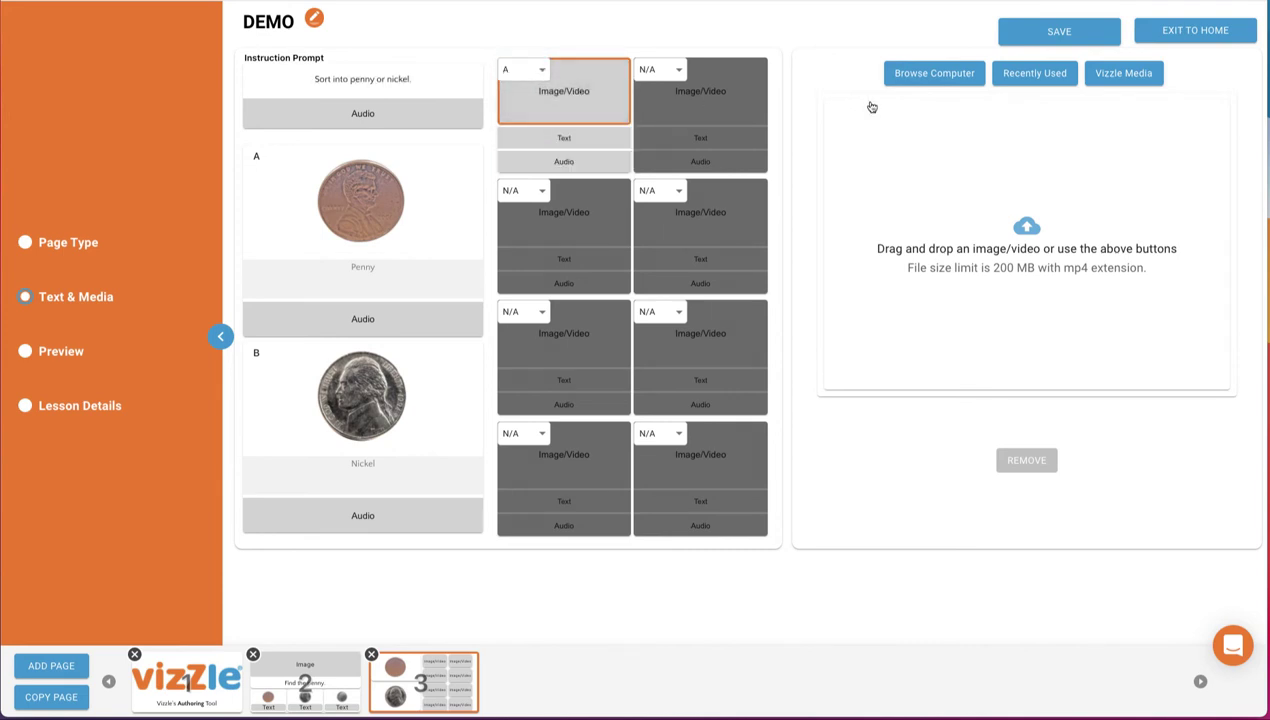
click(1035, 75)
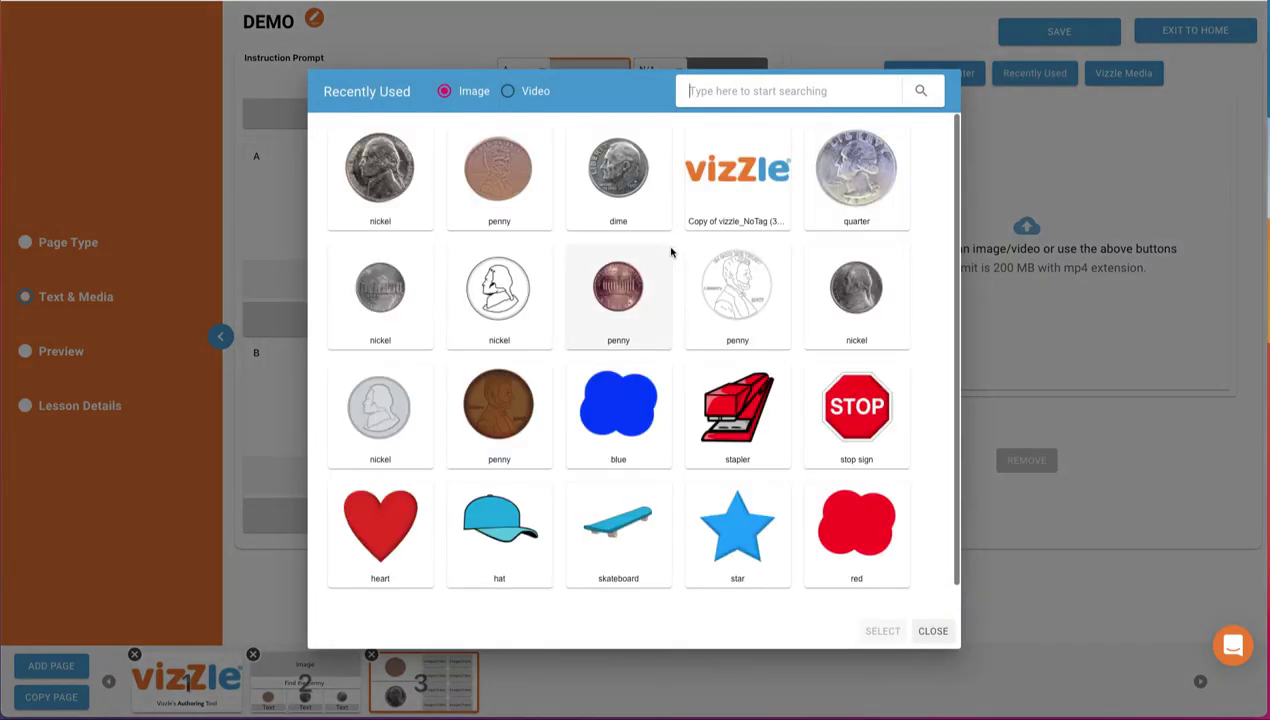
click(713, 276)
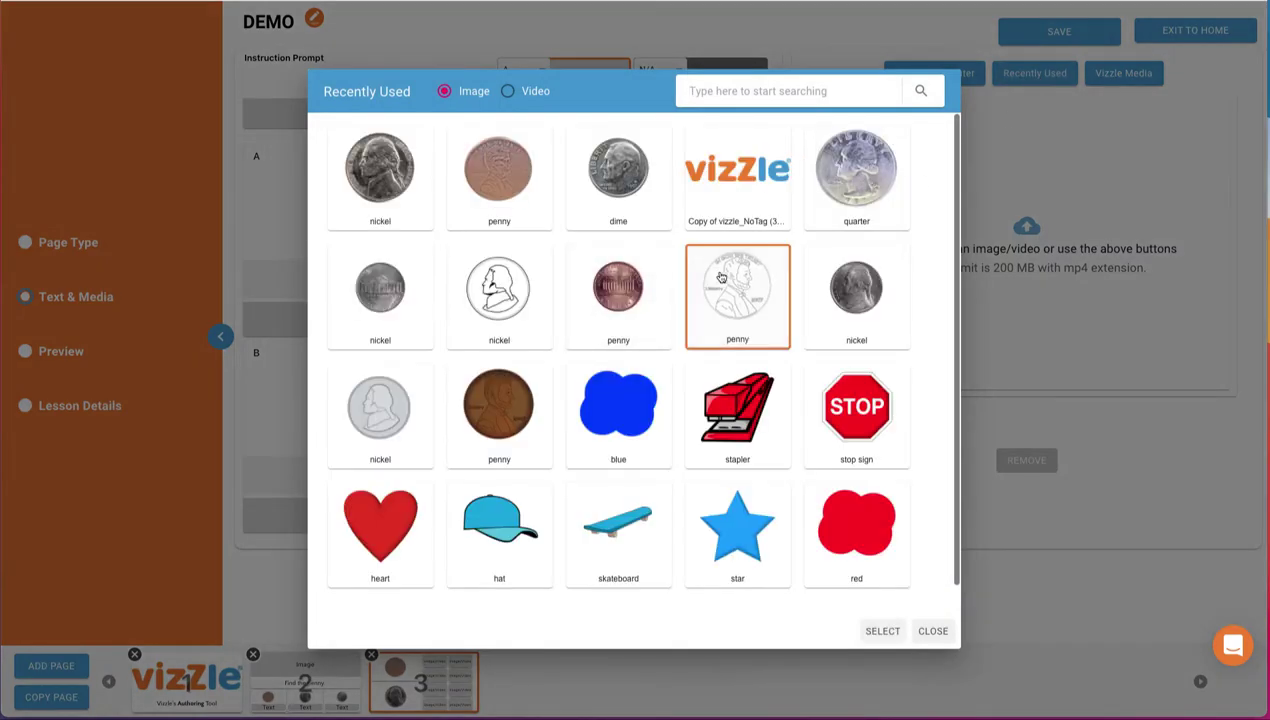
click(895, 637)
click(501, 125)
Step: Assign the second-row card in the first column to category A and fill it with the recently used small reddish penny photo
click(541, 193)
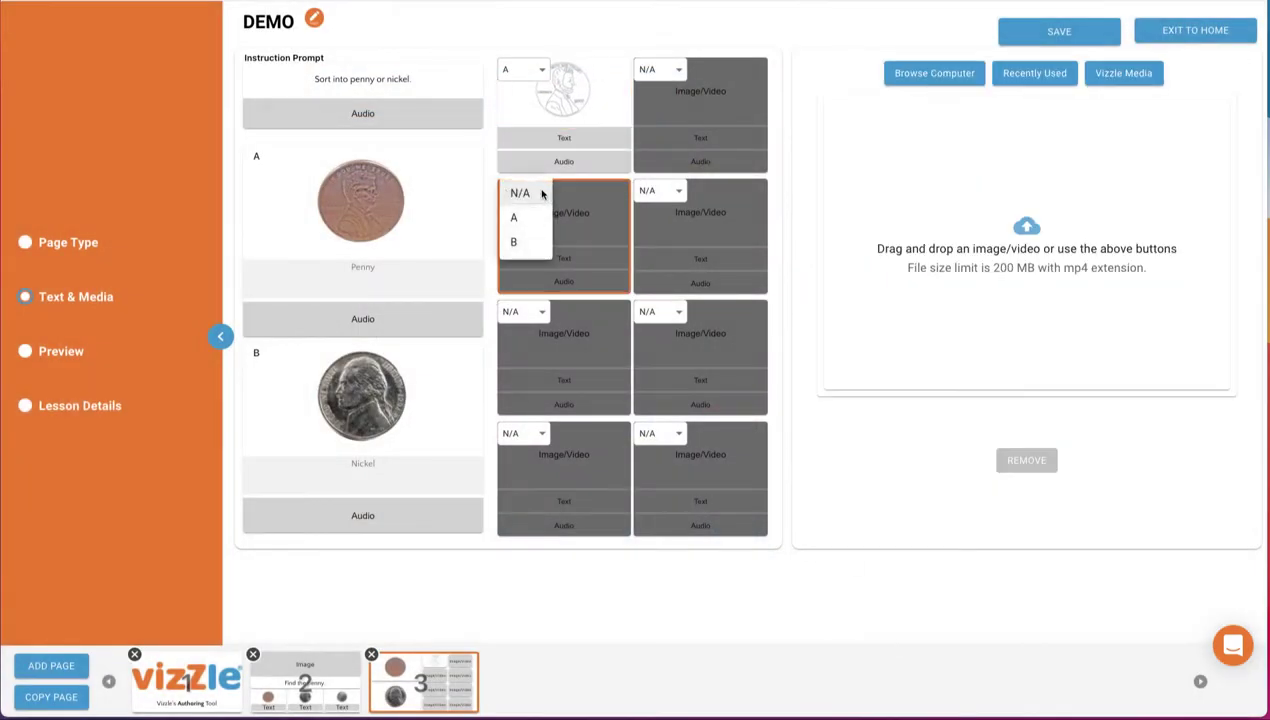
click(520, 217)
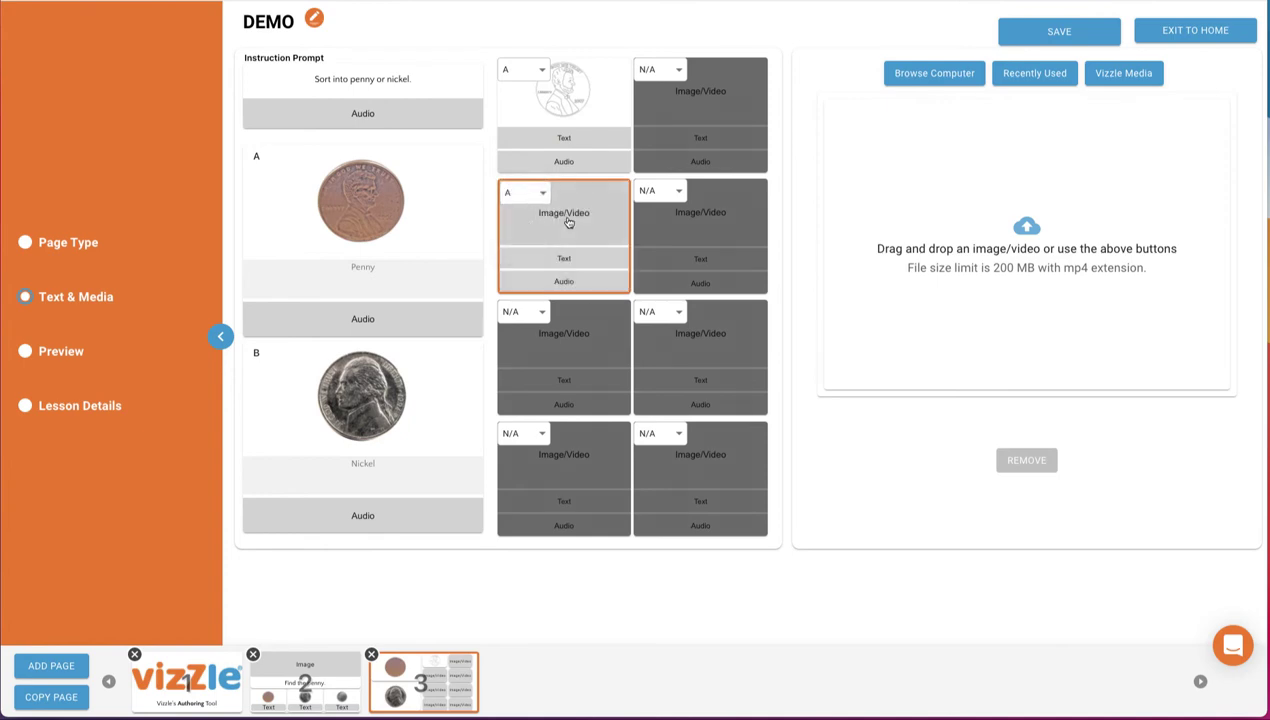
click(1018, 74)
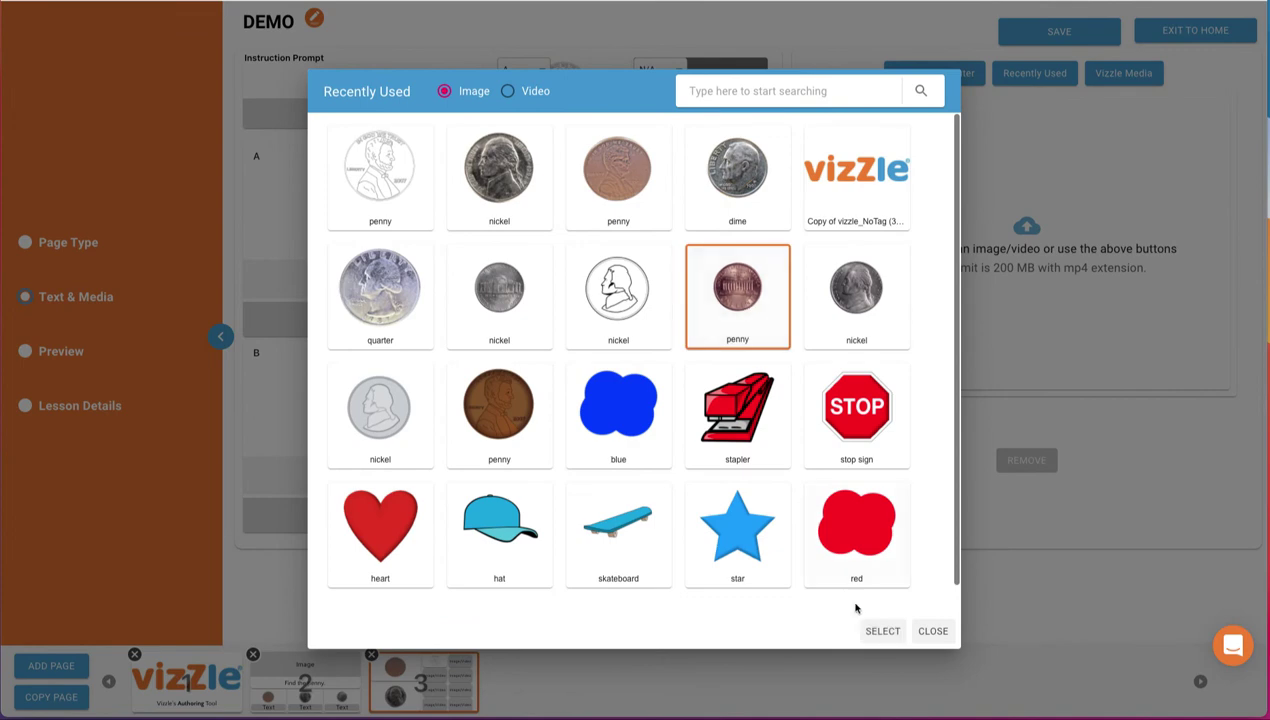
click(880, 630)
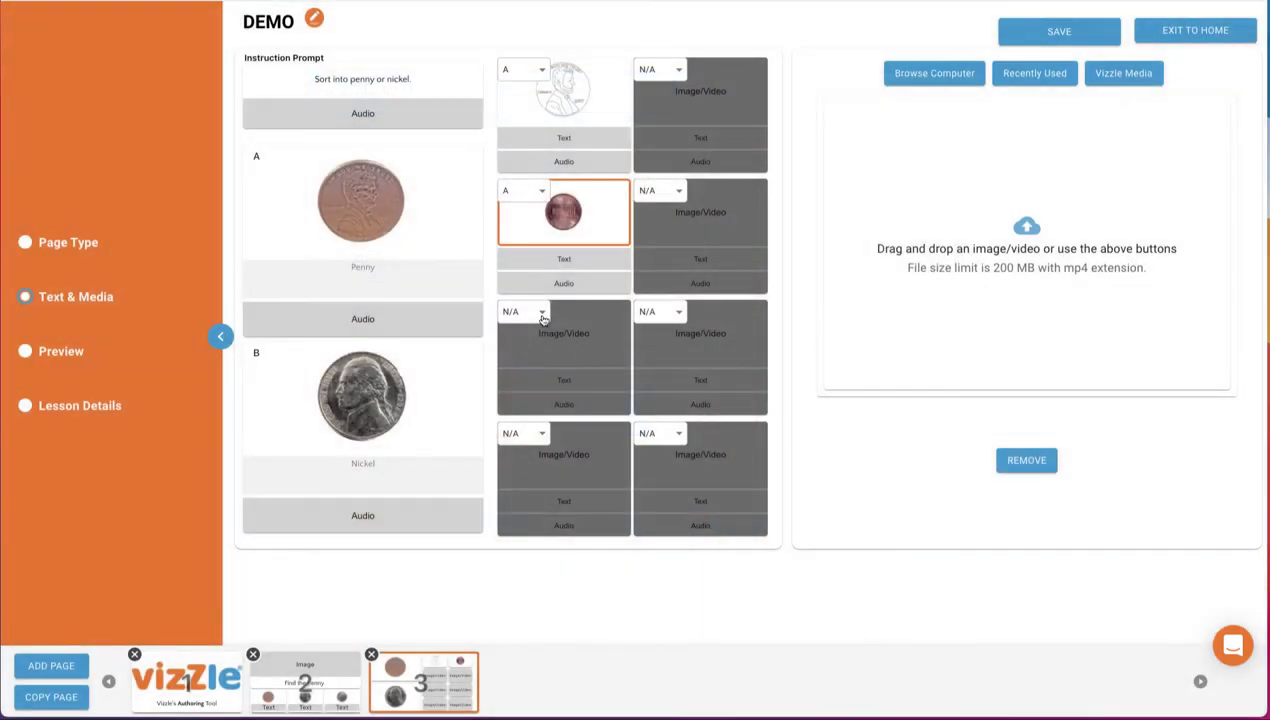
Step: Assign the first-row card in the second column to category A and fill it with the recently used dark brown penny picture
click(677, 72)
click(664, 95)
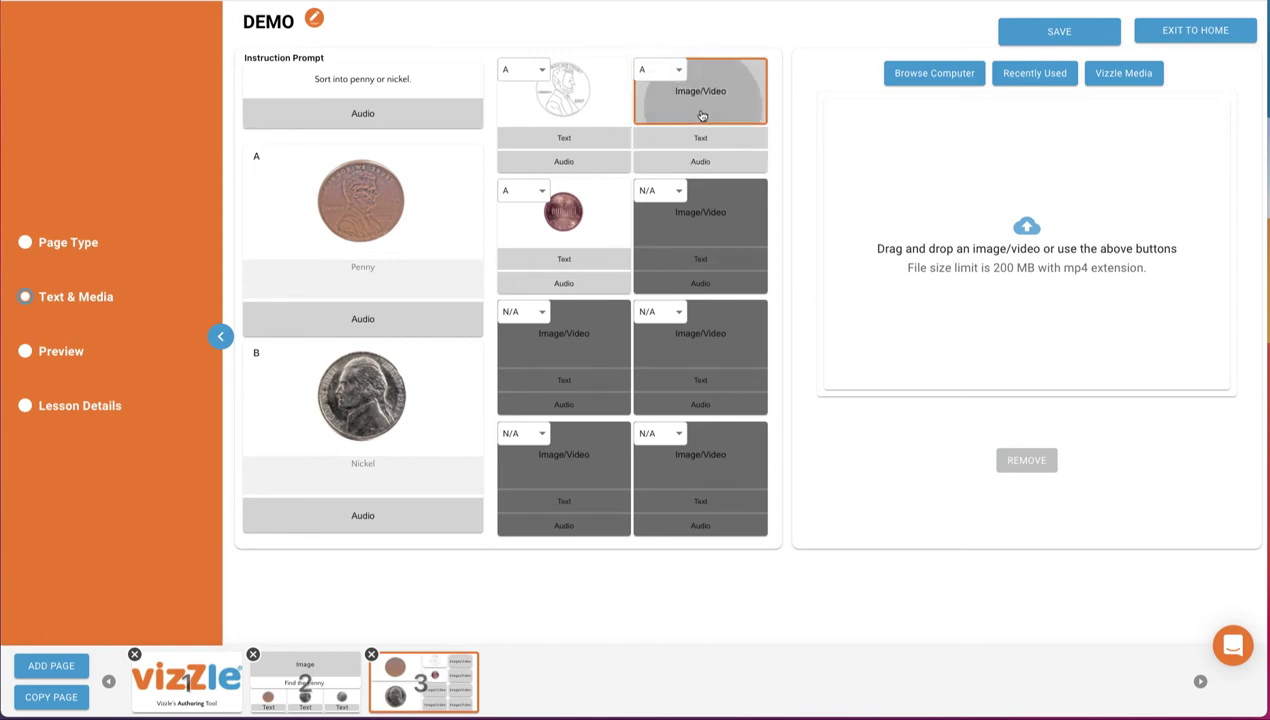
click(1040, 75)
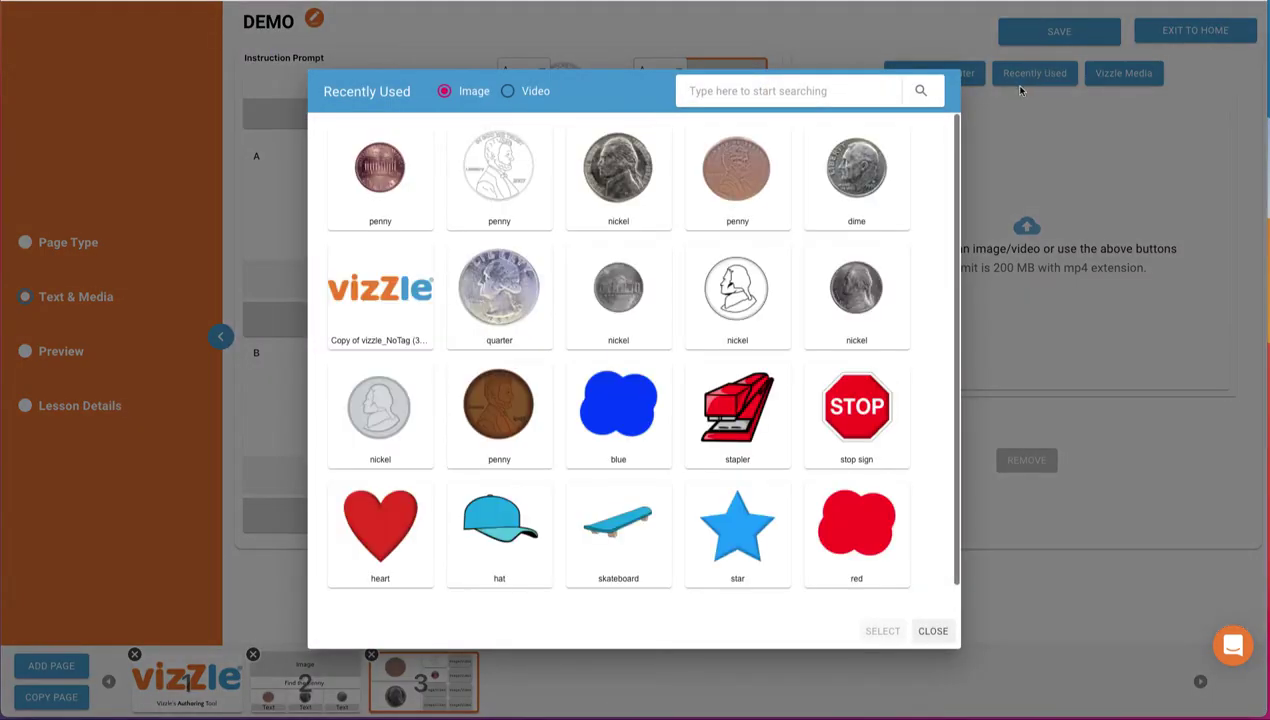
click(481, 410)
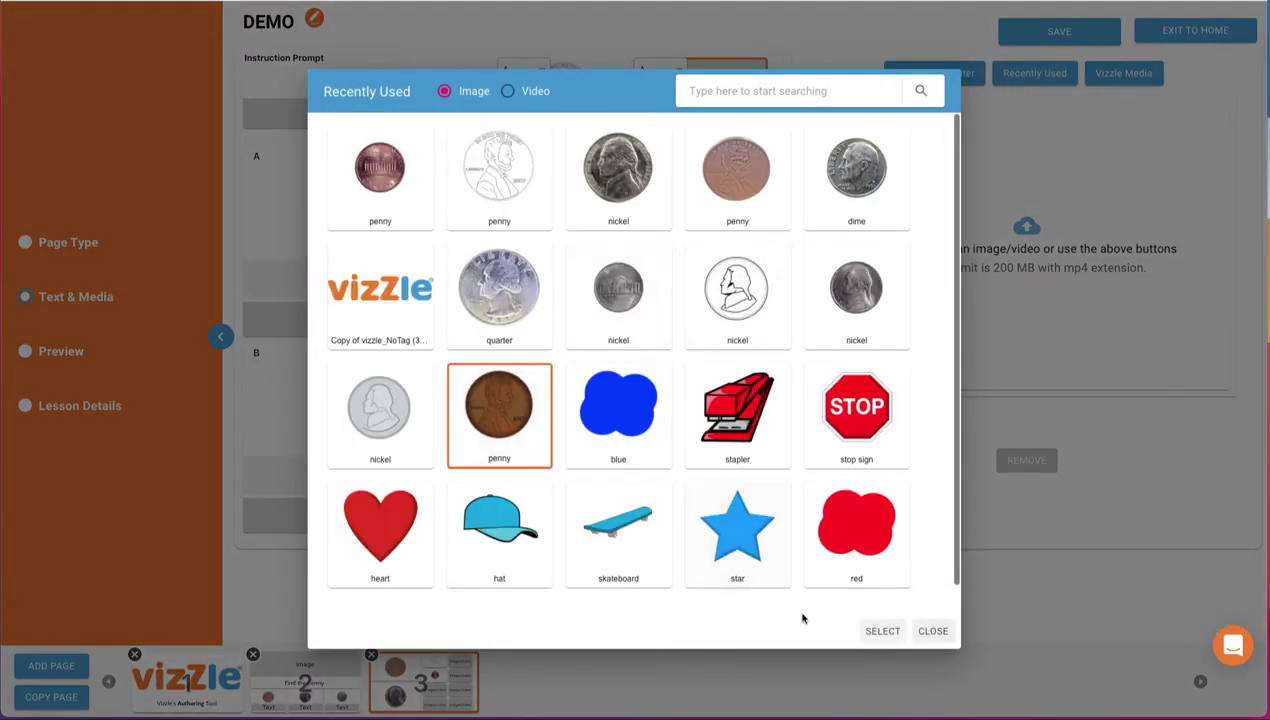
click(882, 631)
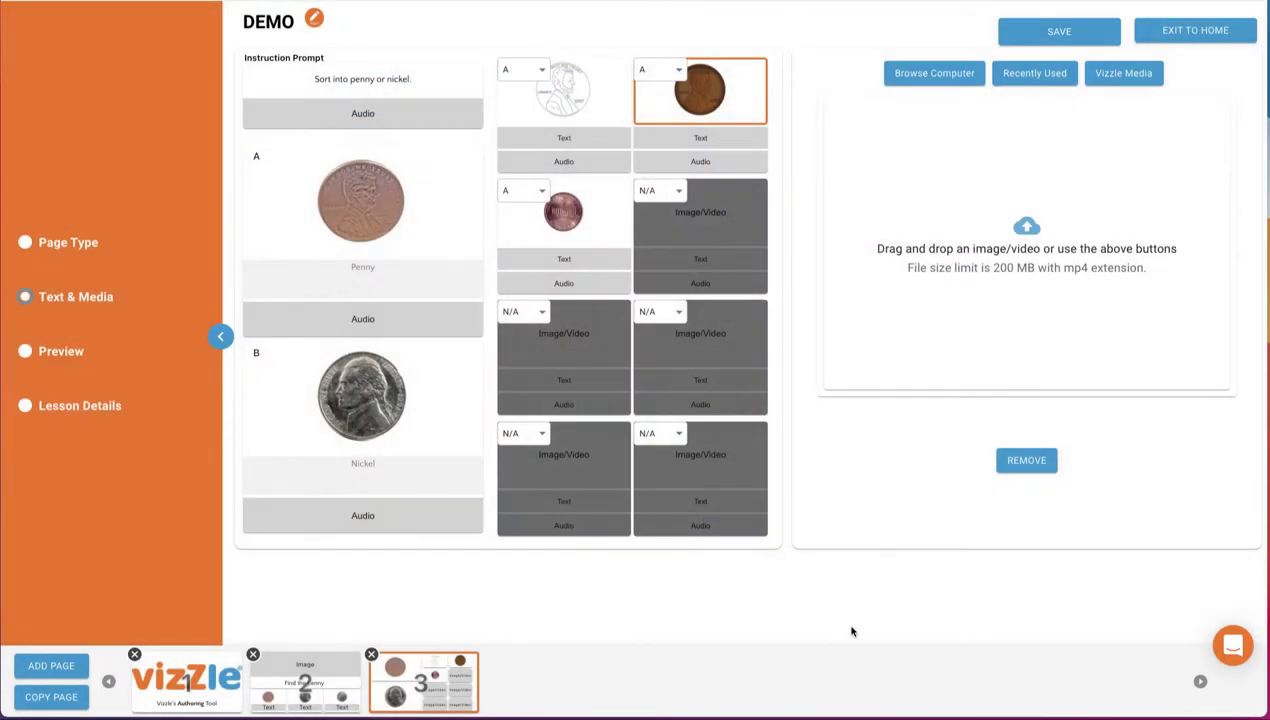
Step: Assign the second-row card in the second column to category B and fill it with the recently used black-and-white nickel outline
click(674, 189)
click(661, 242)
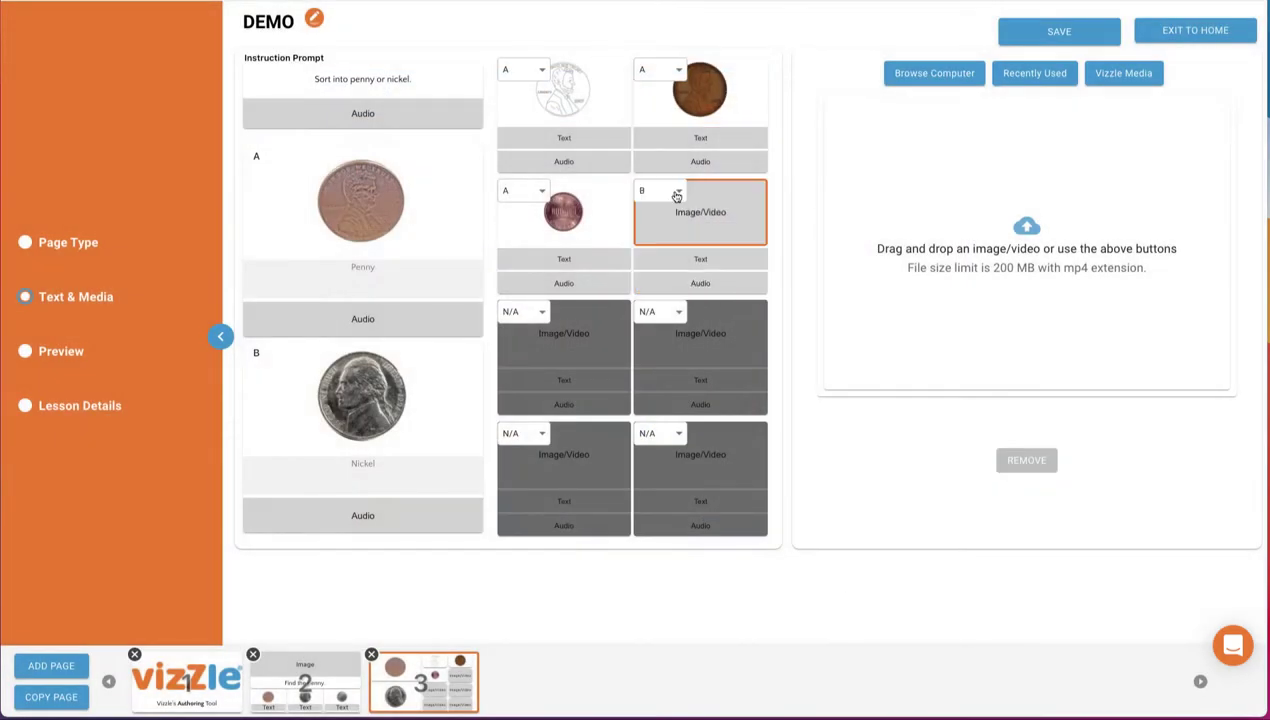
click(676, 193)
click(656, 191)
click(1034, 76)
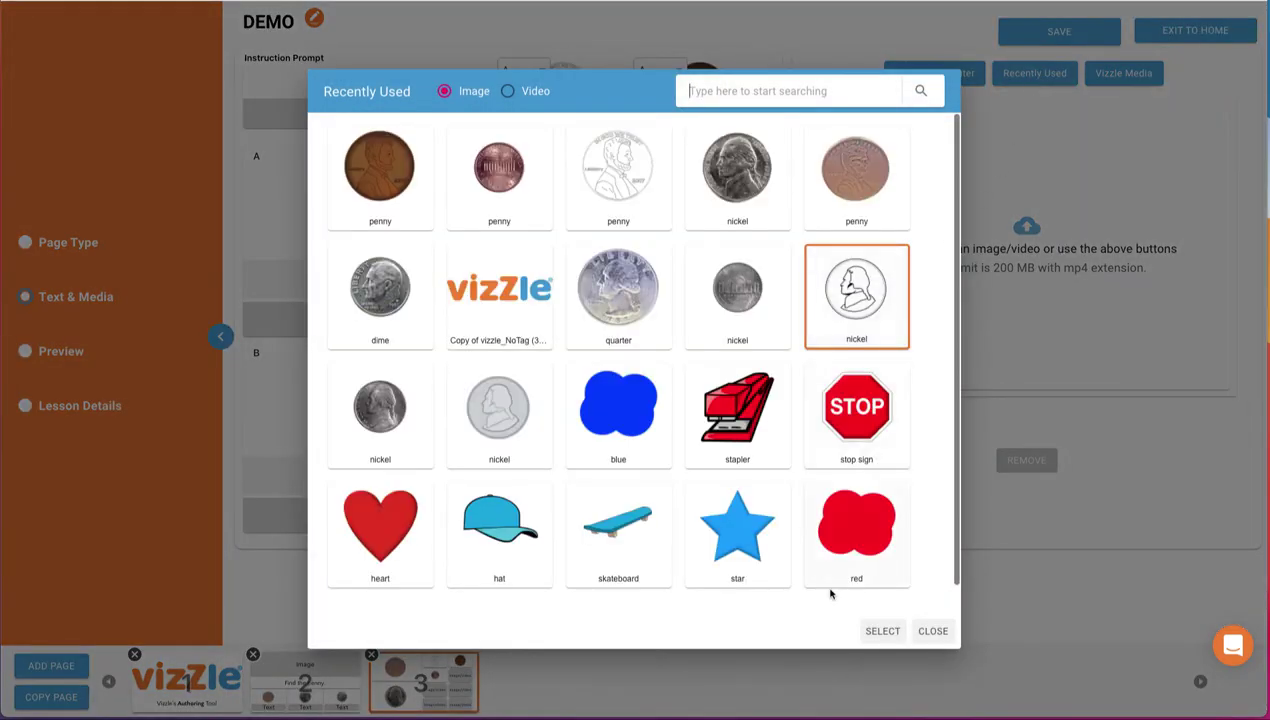
click(872, 634)
Step: Assign the third-row card in the first column to category B and fill it with the recently used photo of the nickel's building side
click(547, 314)
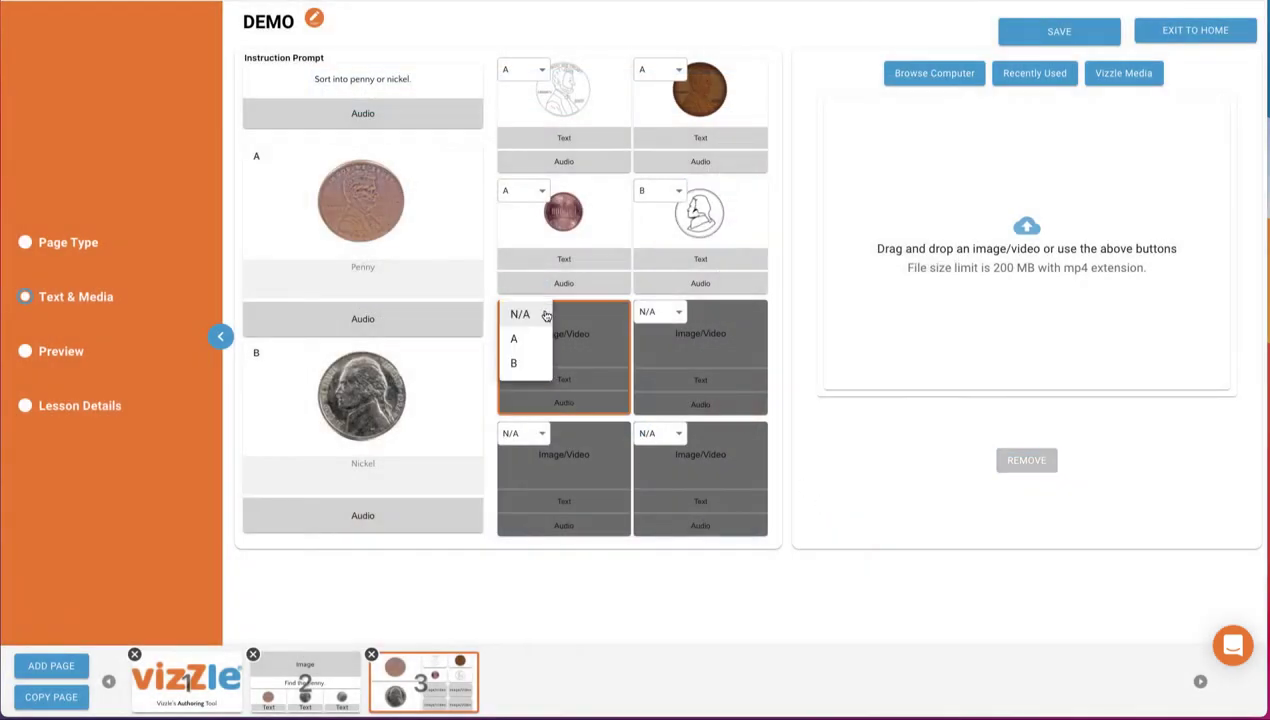
click(516, 361)
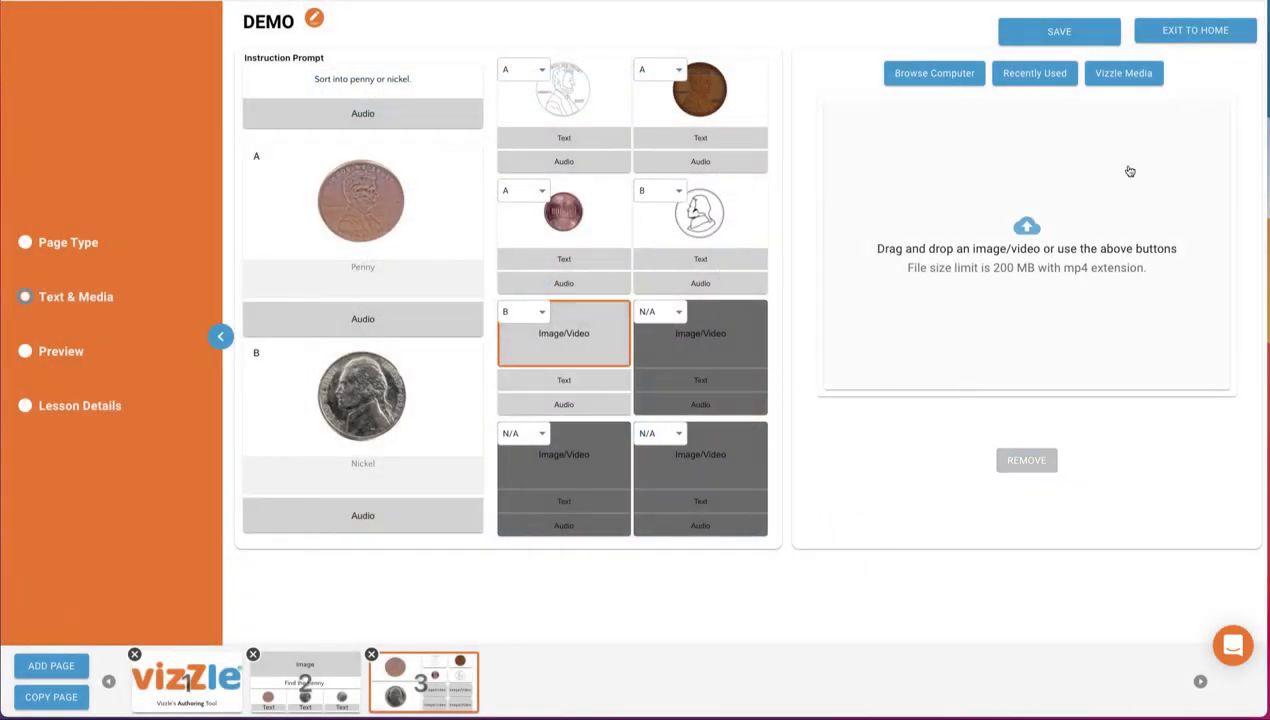
click(1030, 80)
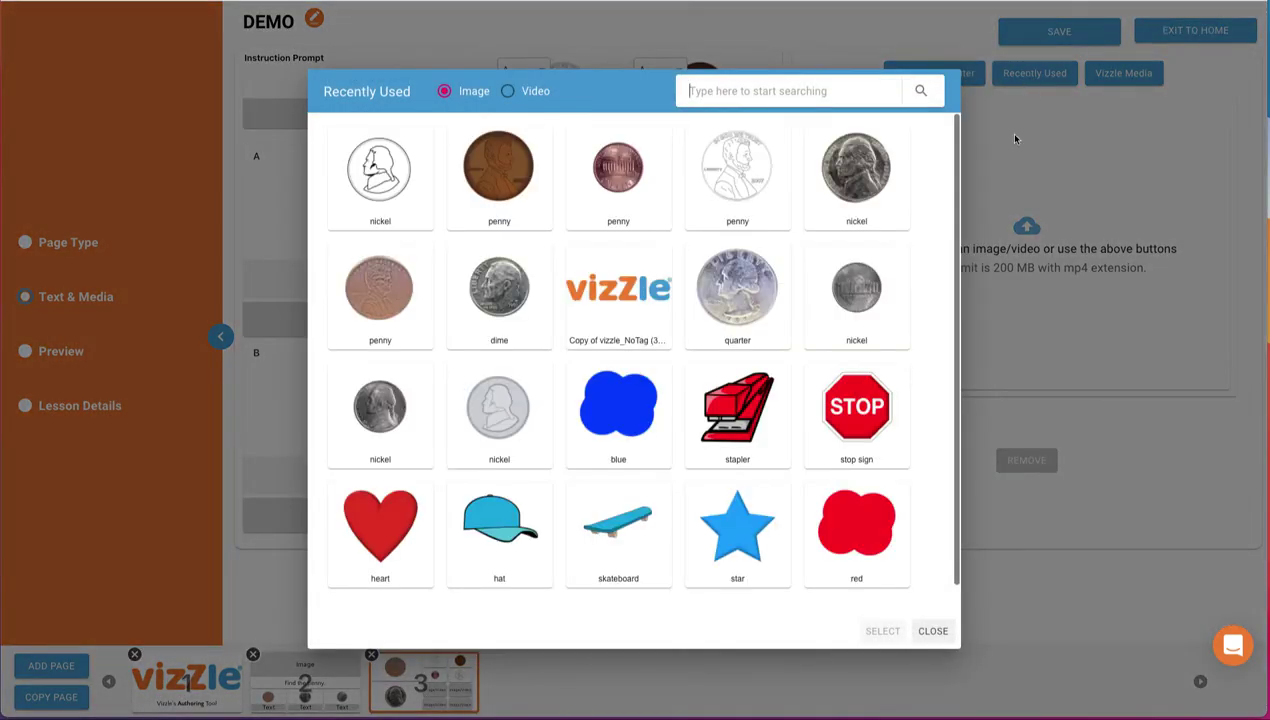
click(856, 292)
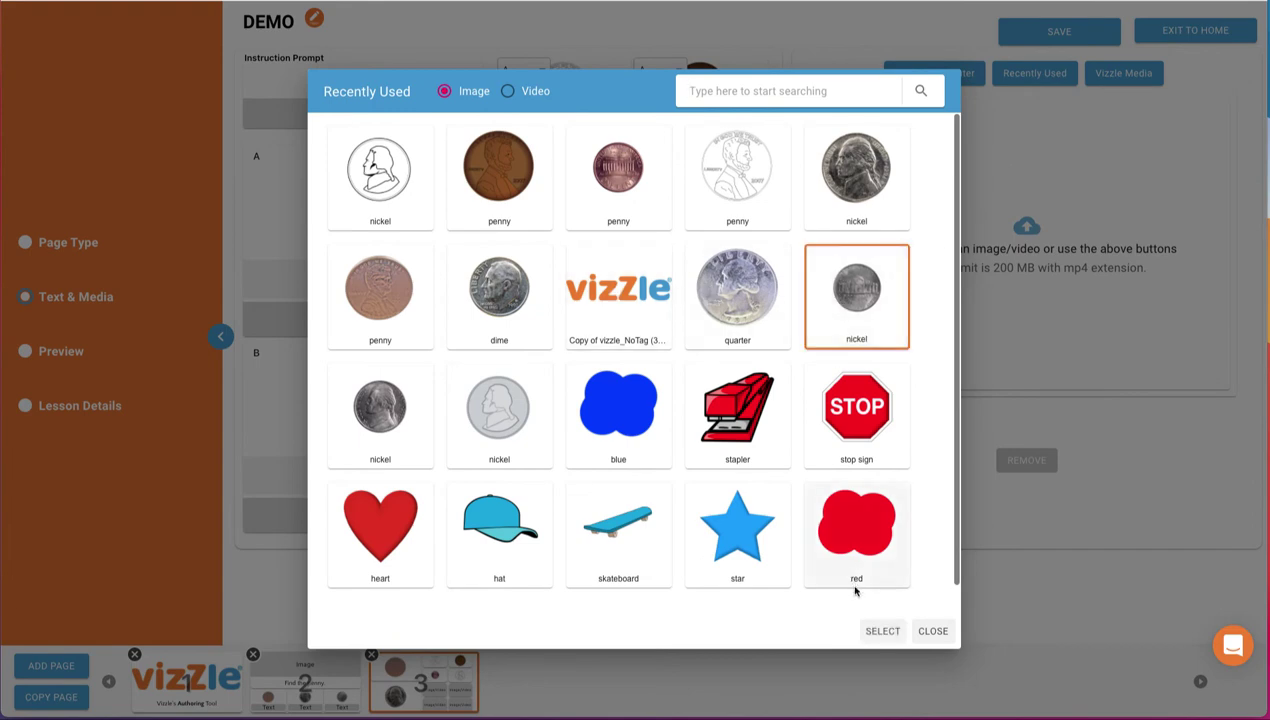
click(883, 631)
Step: Assign the third-row card in the second column to category B and fill it with the same large nickel photo as category B
click(660, 318)
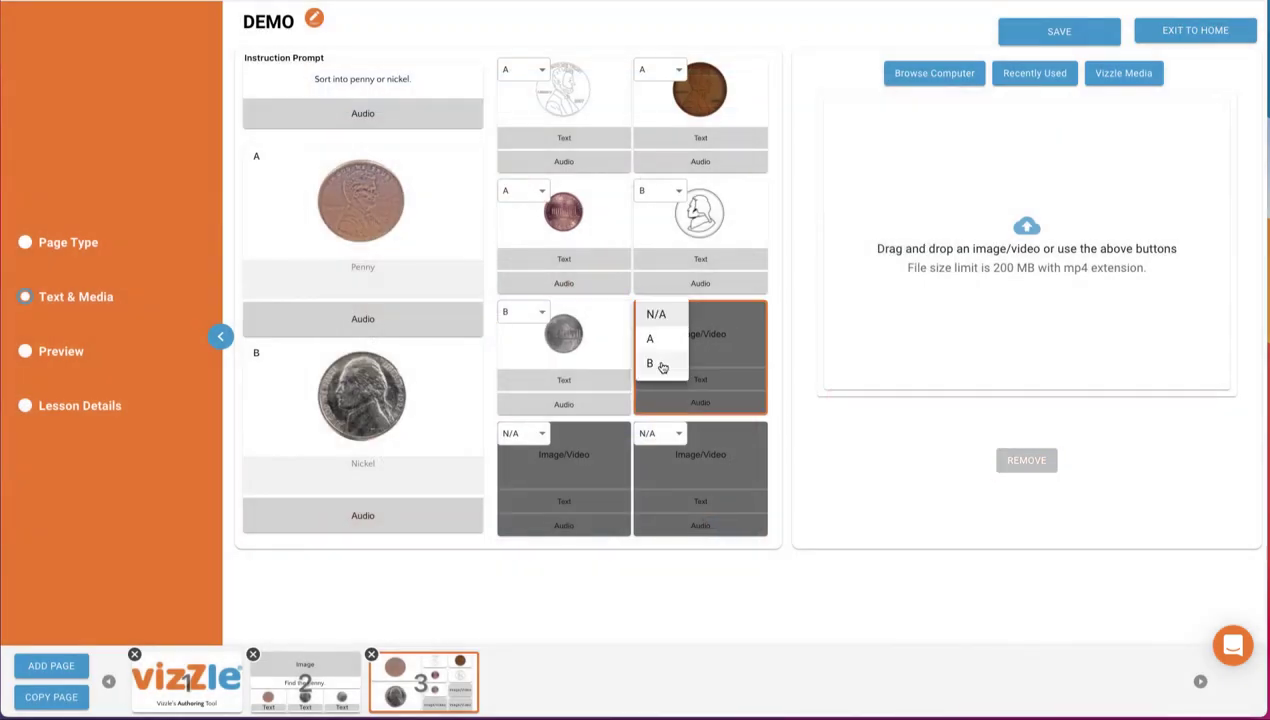
click(661, 366)
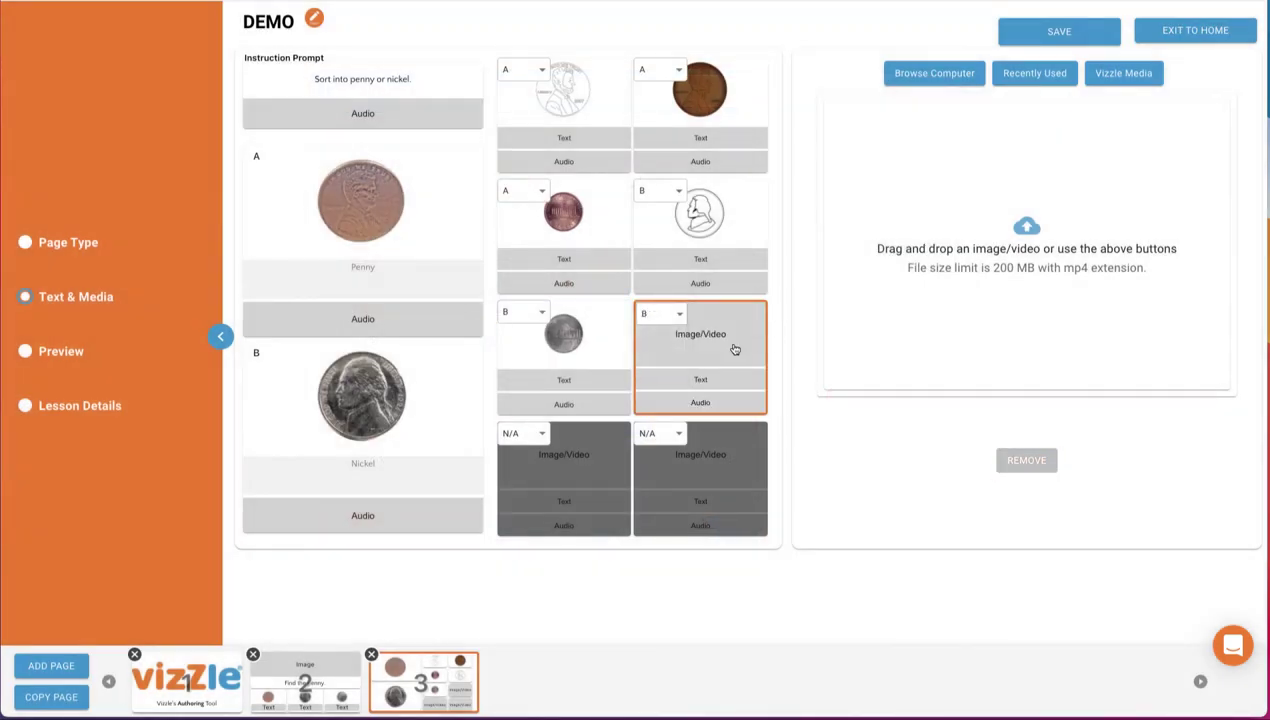
click(1038, 74)
click(405, 306)
click(868, 631)
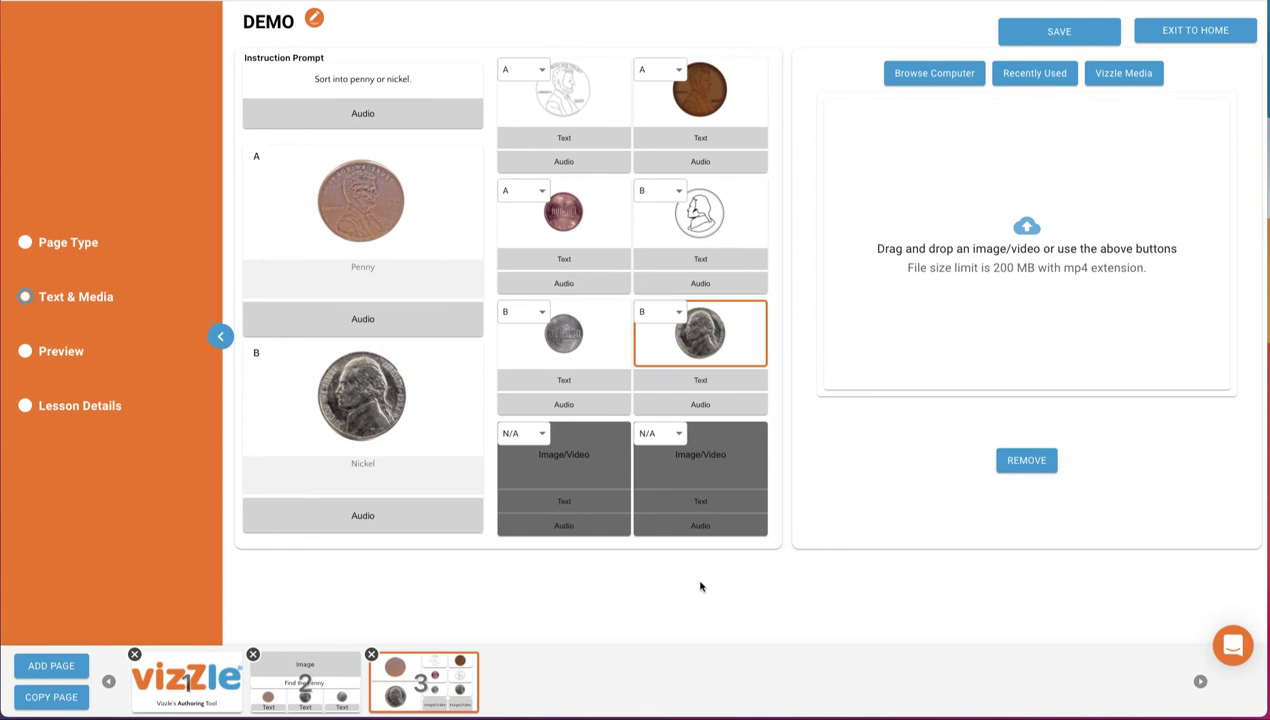
Step: Preview the sorting page and dismiss its instruction prompt
click(32, 355)
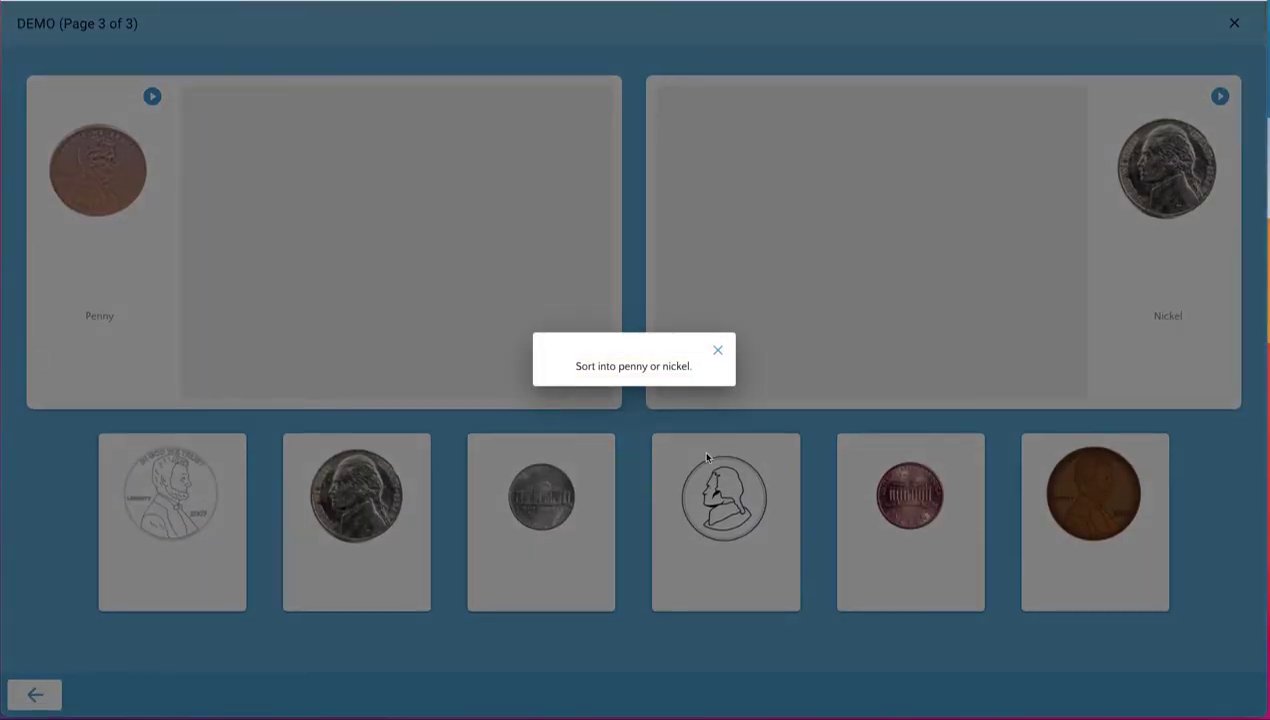
click(717, 351)
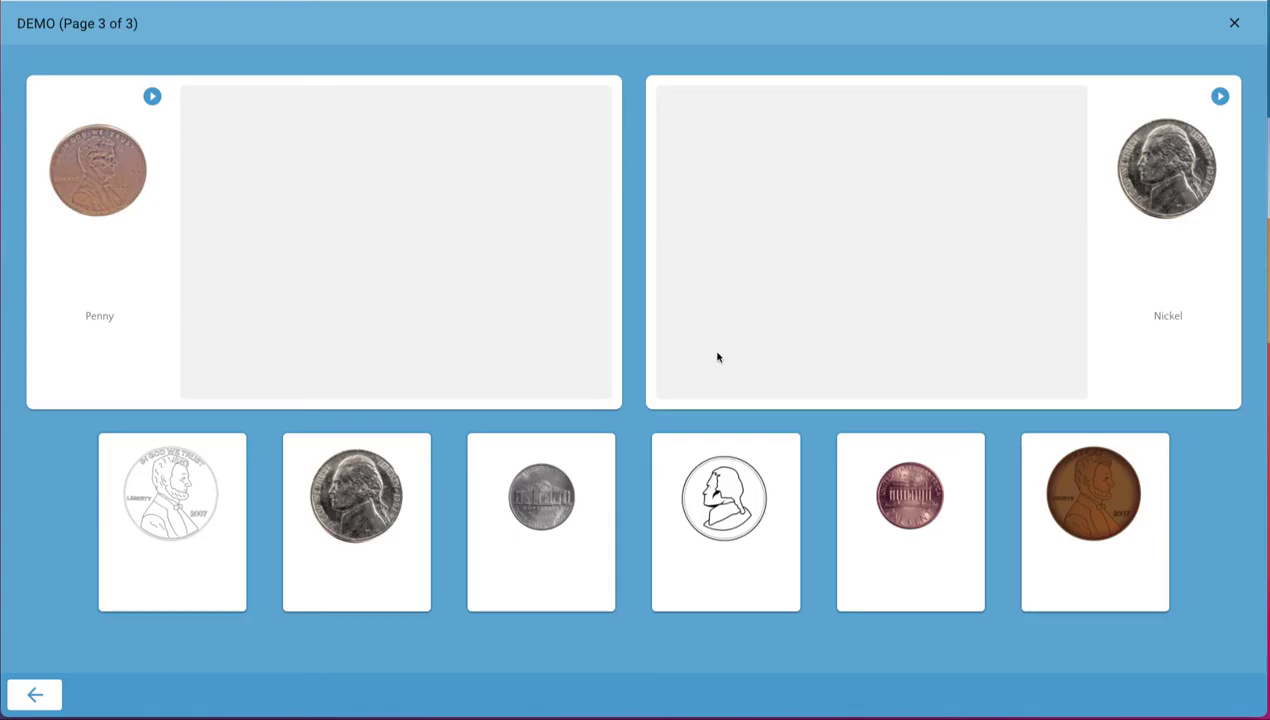
Step: Close the sorting page preview and add a fourth page of the Game type with the Numbers spinner
click(1234, 22)
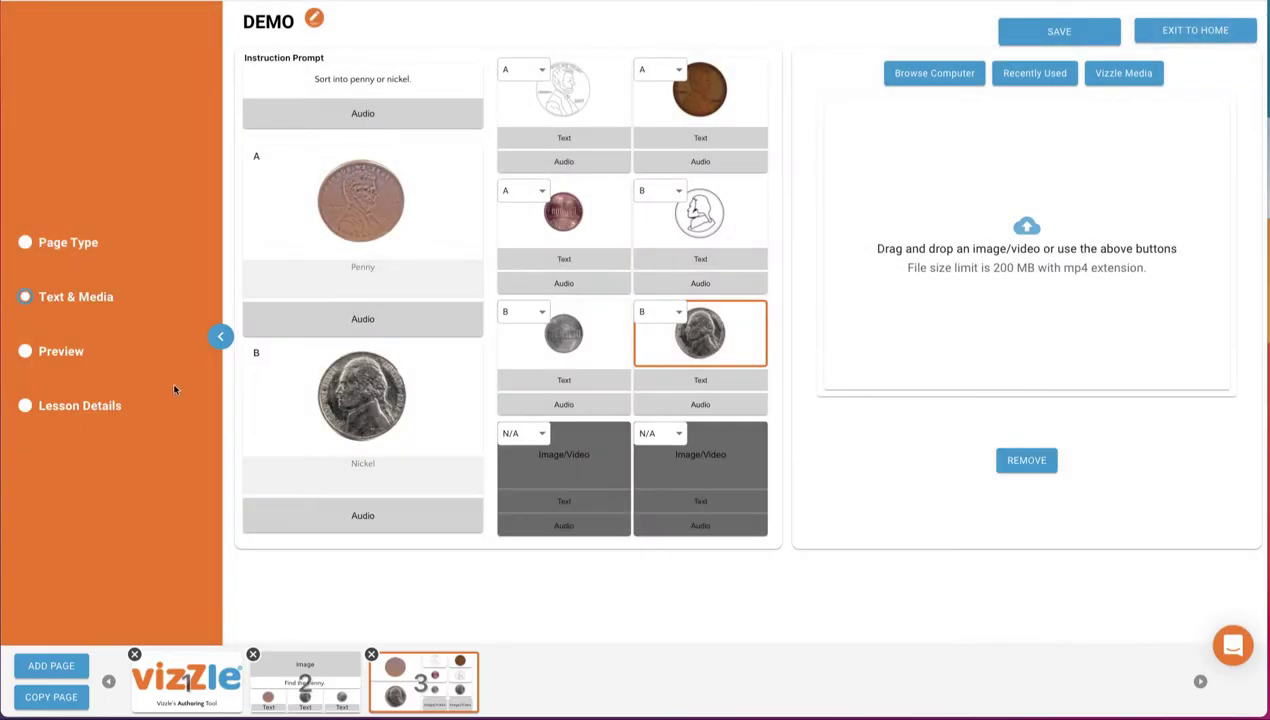
click(51, 665)
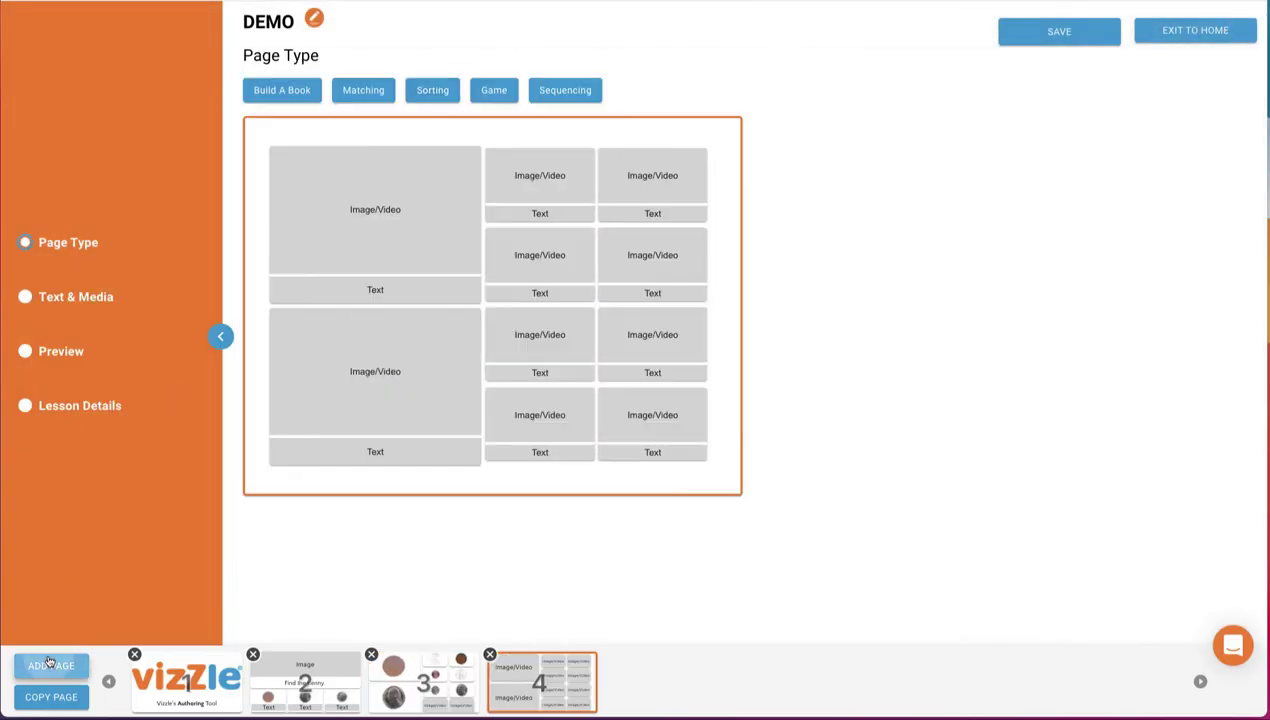
click(493, 95)
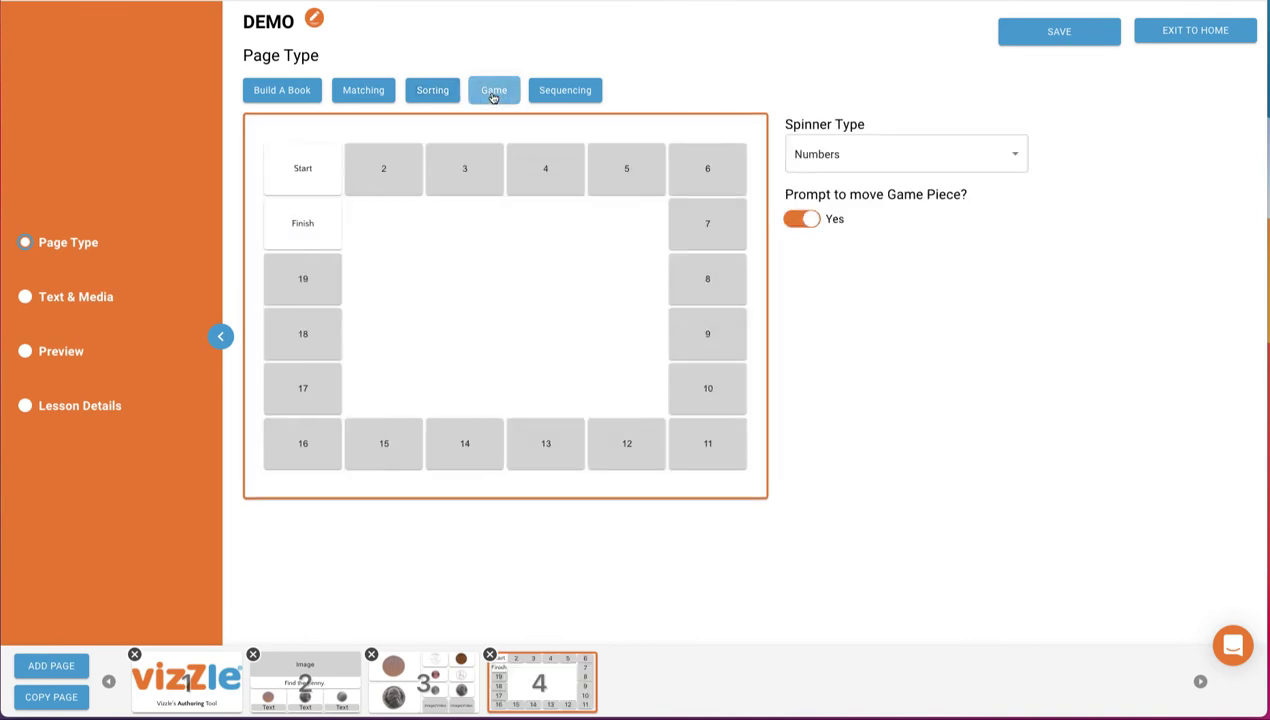
click(843, 166)
click(844, 160)
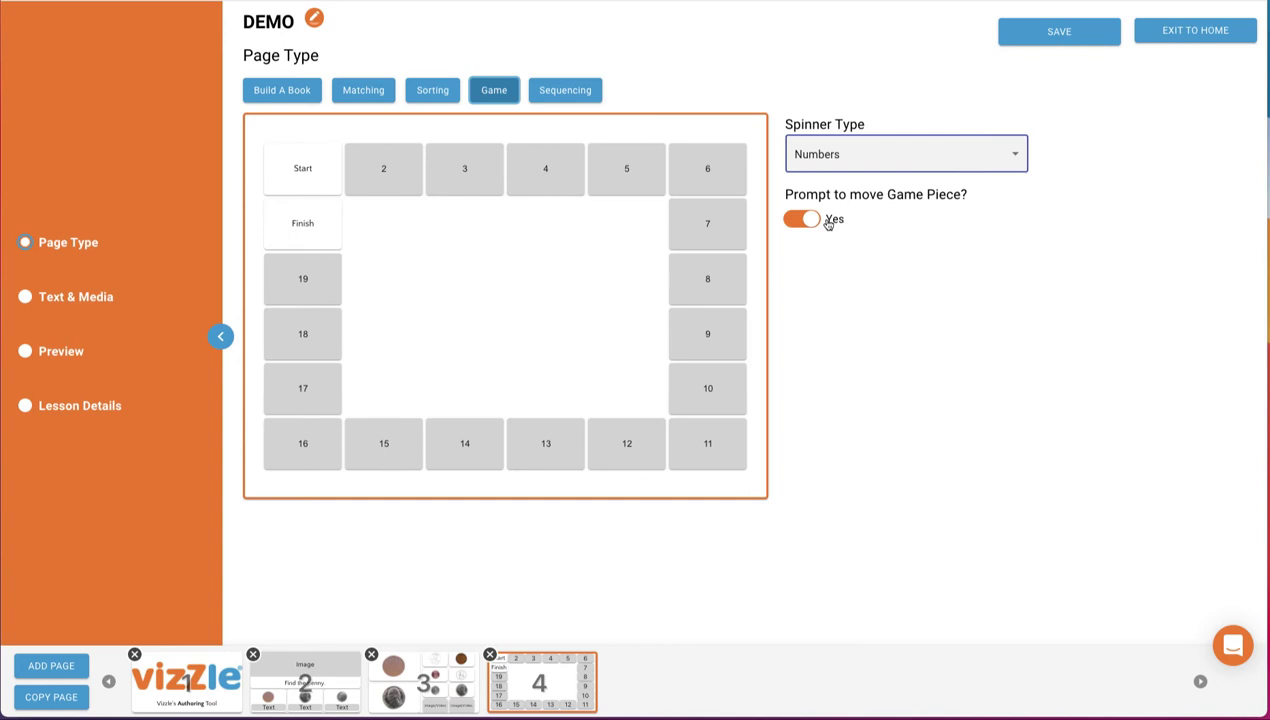
Step: Open the game page's text and media settings and set the number of tiles to 8
click(55, 301)
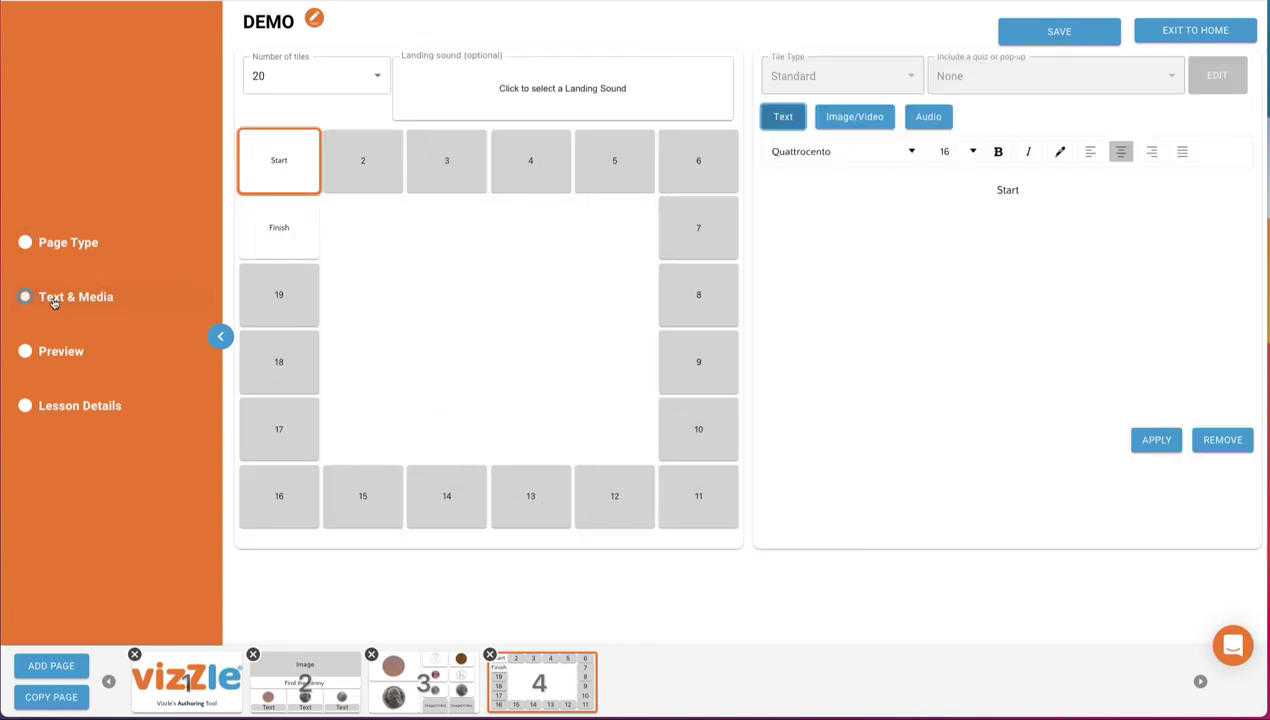
click(305, 78)
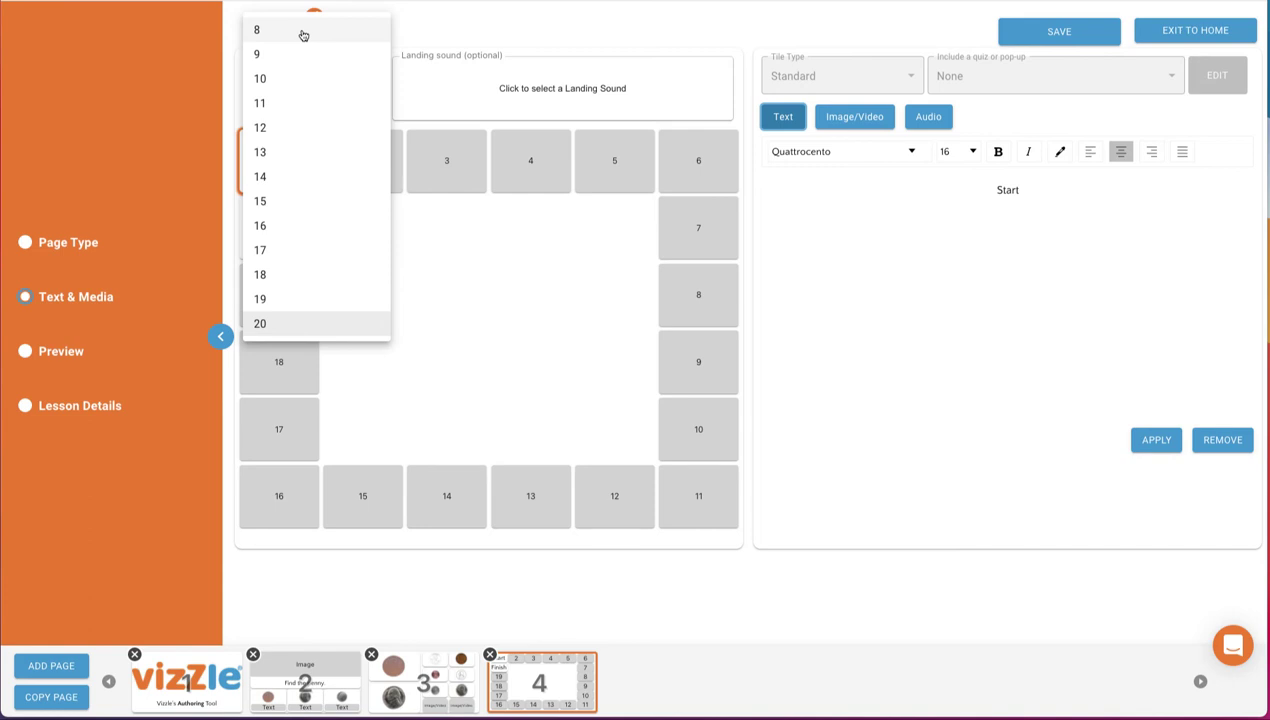
click(303, 33)
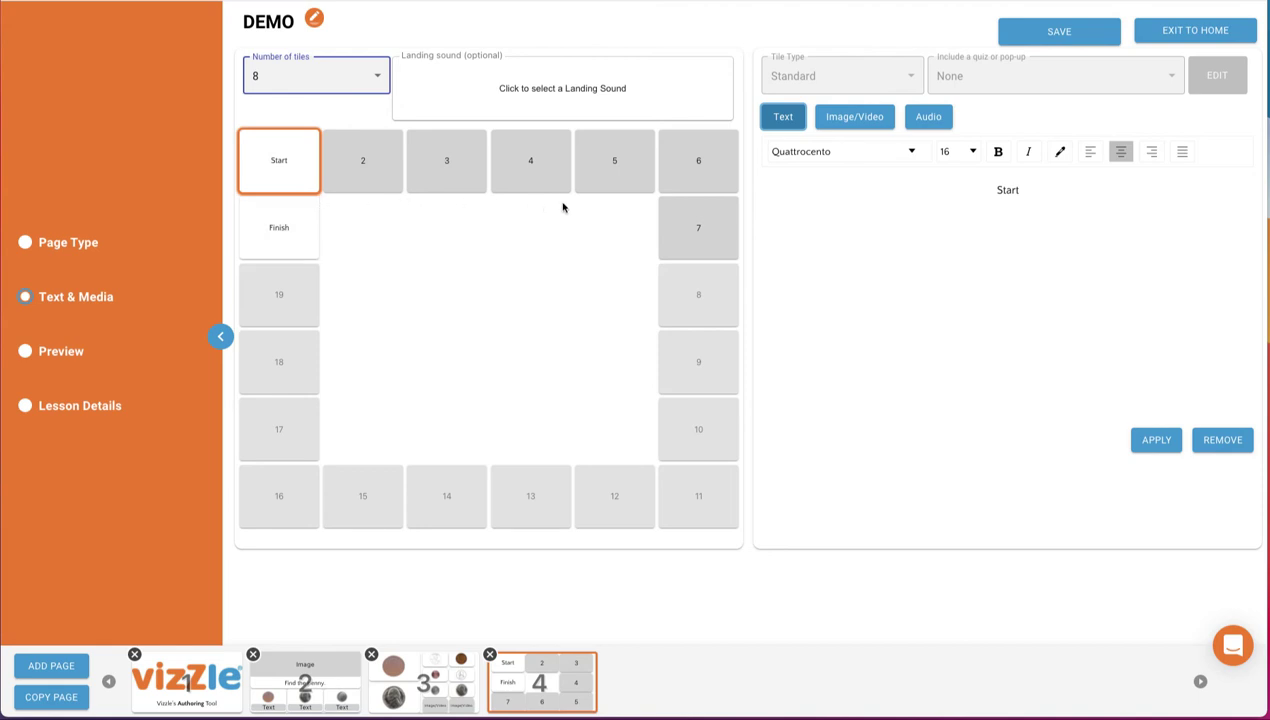
Step: Fill game tile 2 with the recently used copper penny photo
click(365, 178)
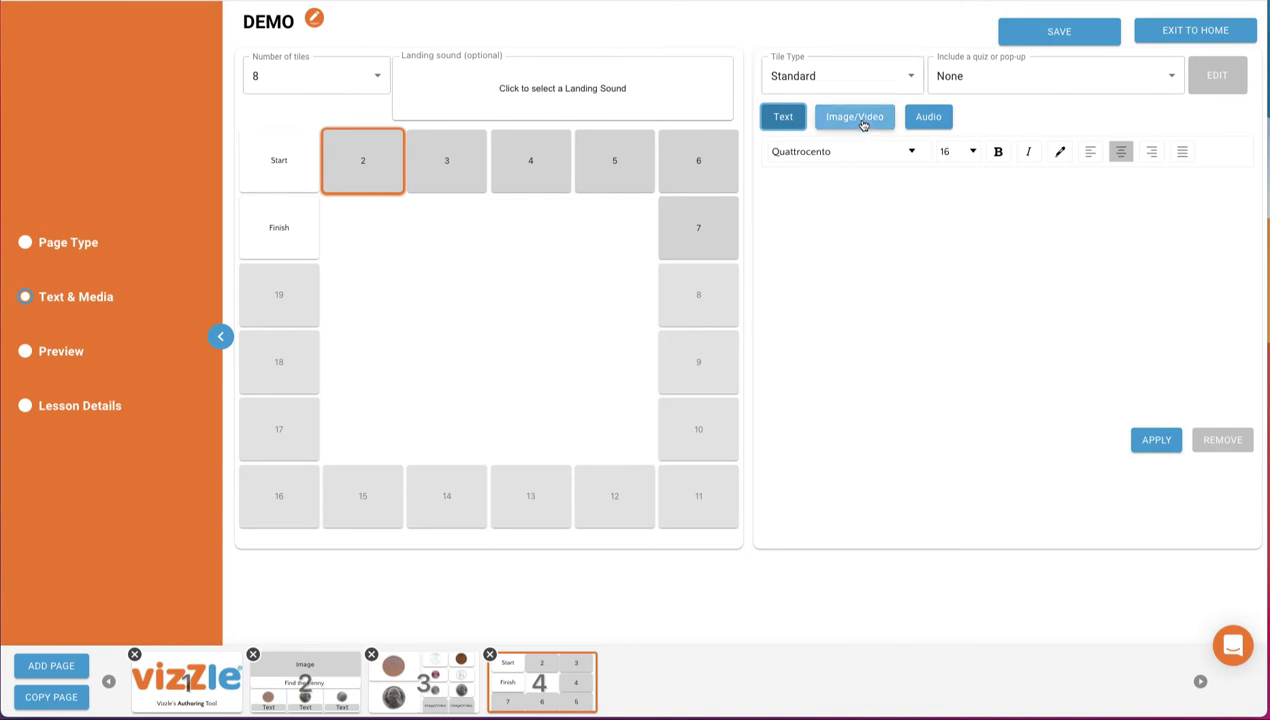
click(862, 120)
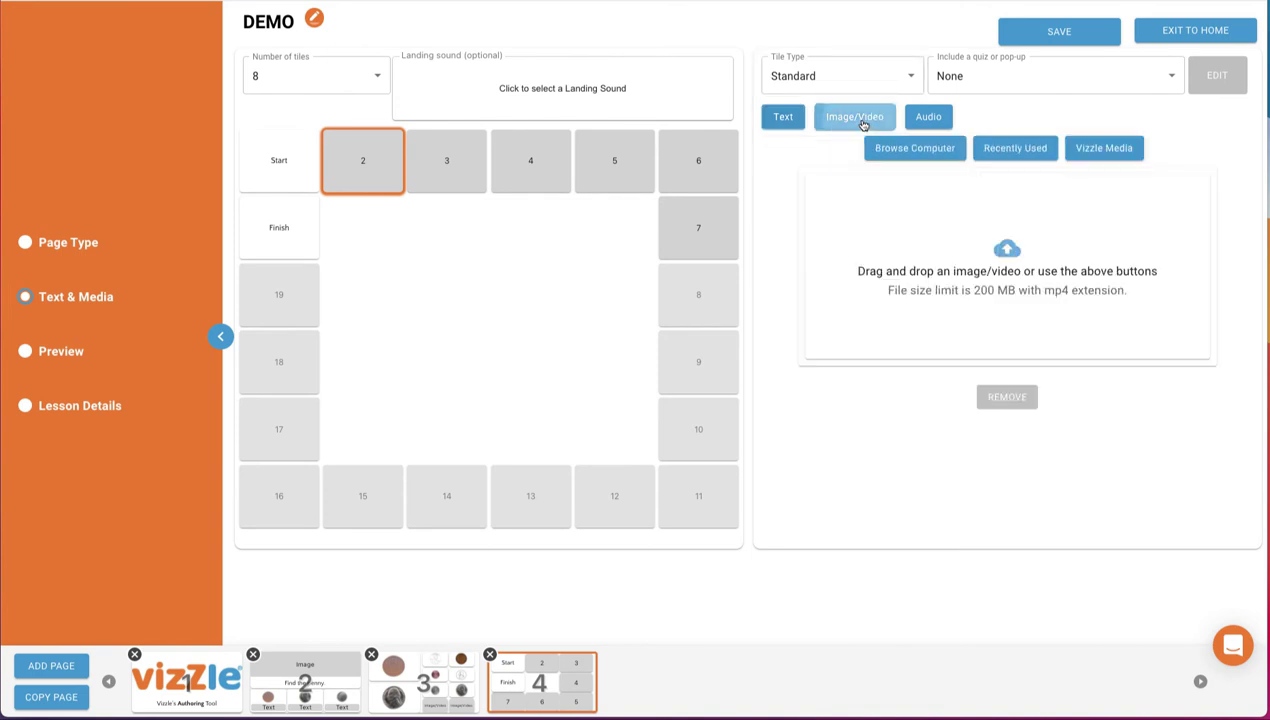
click(1010, 147)
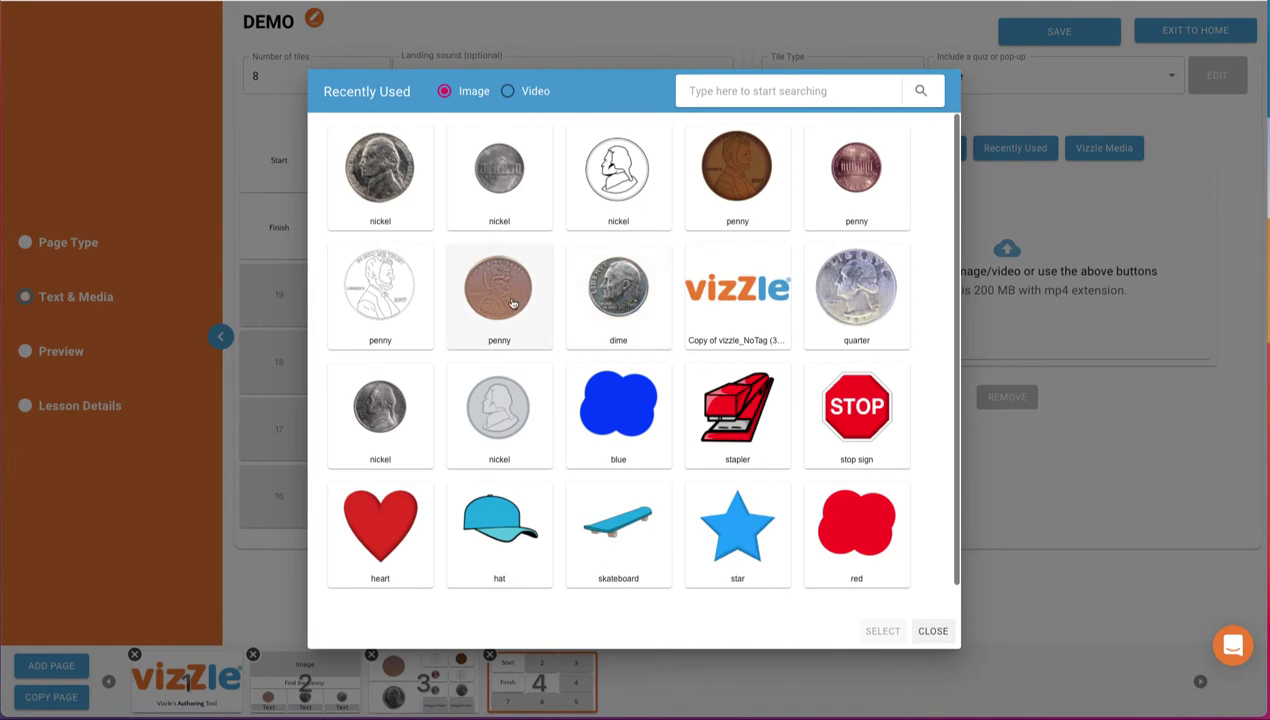
click(505, 295)
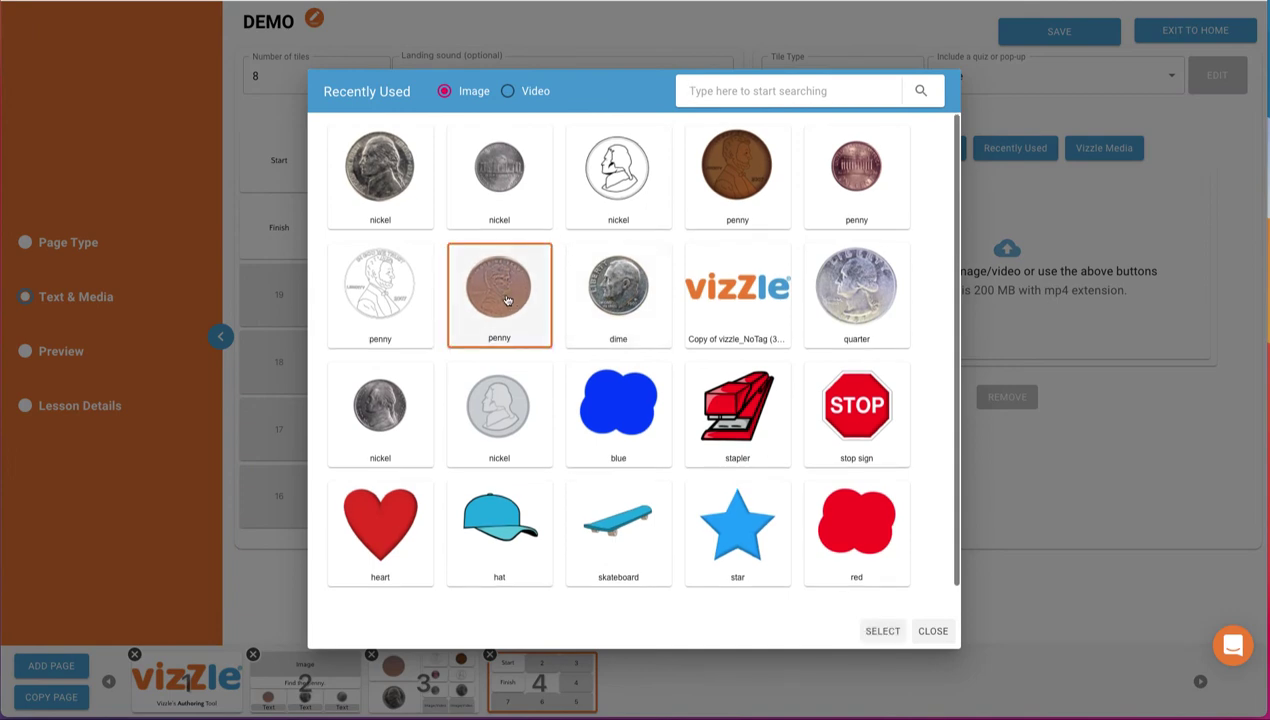
click(876, 636)
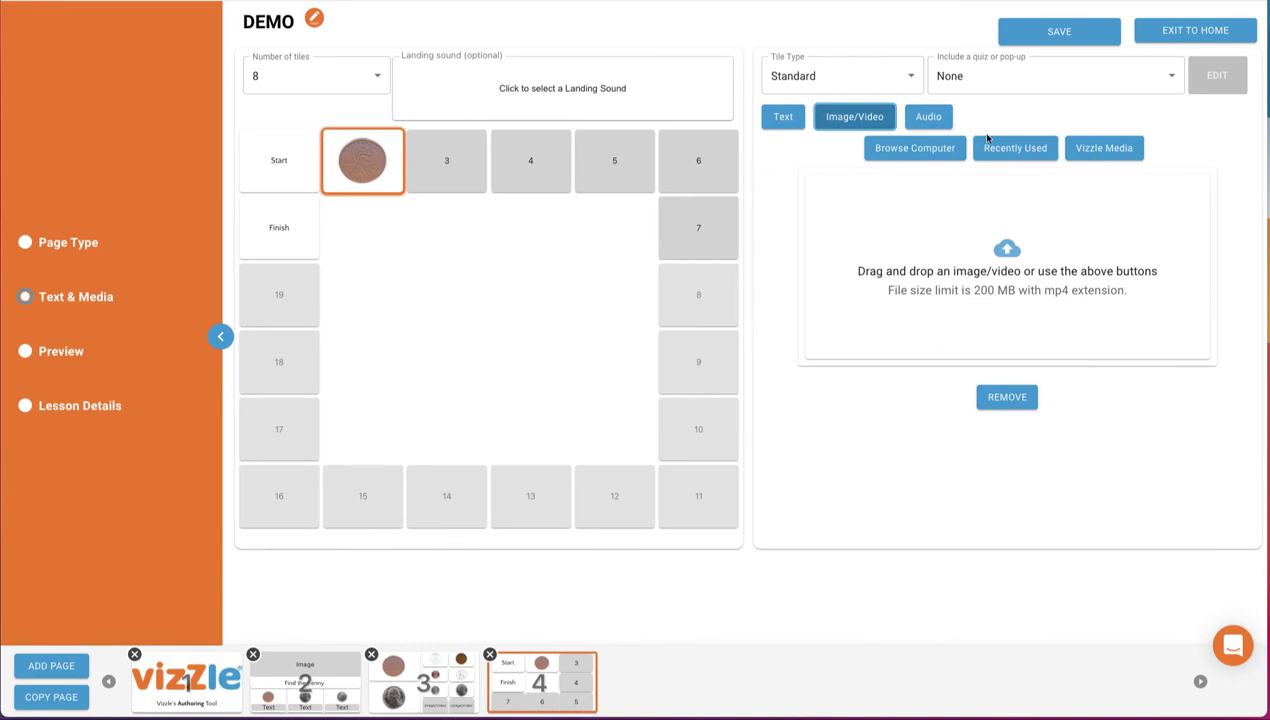
Step: Include a pop-up on tile 2 and give it the same recently used penny photo
click(1056, 84)
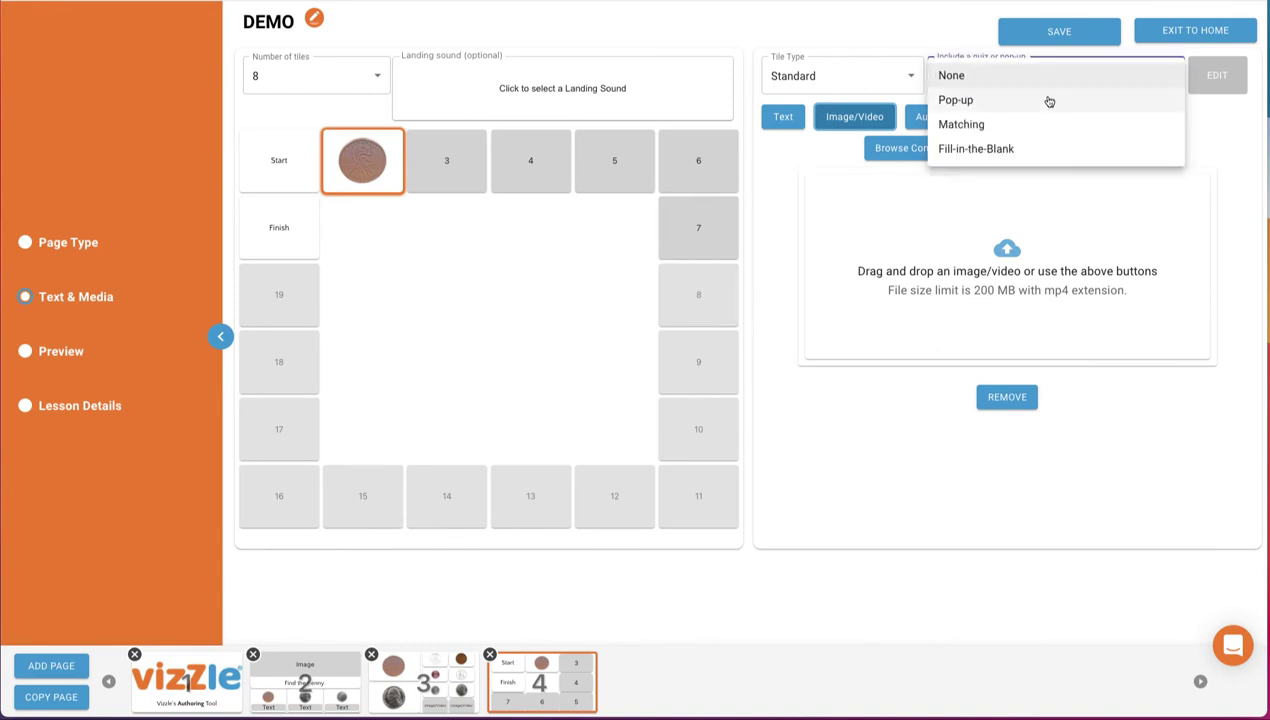
click(1049, 101)
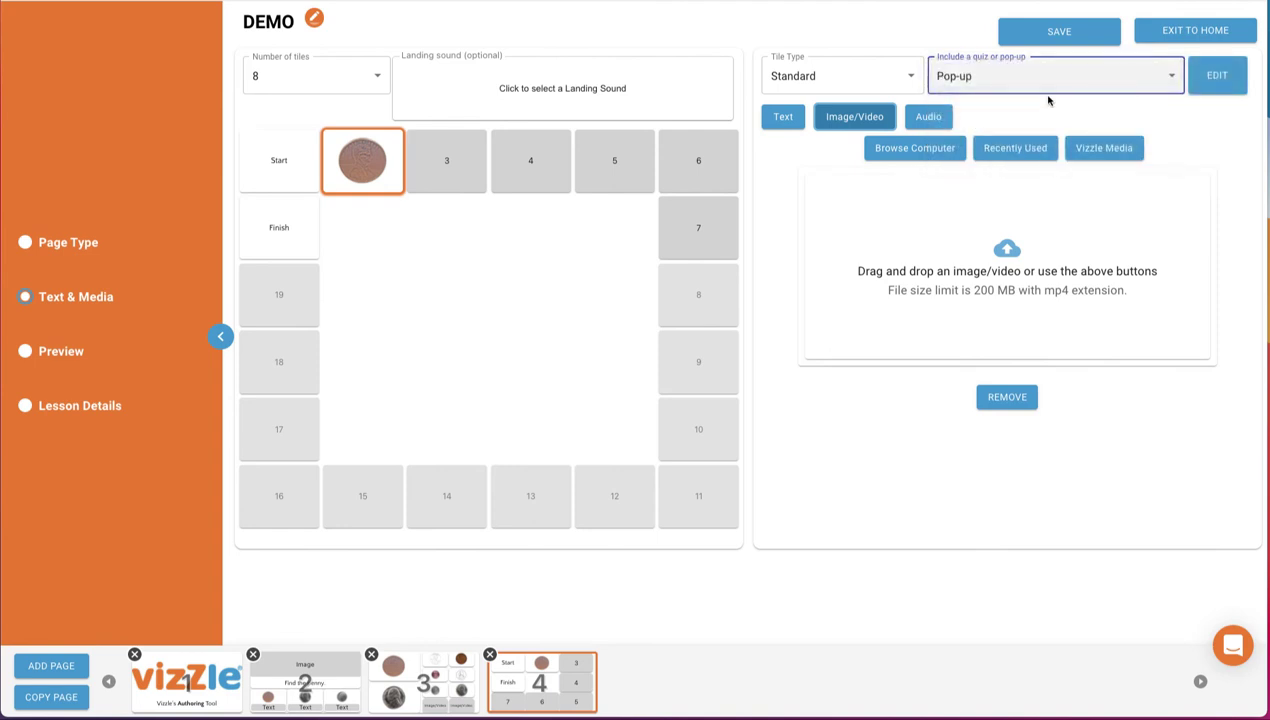
click(1226, 88)
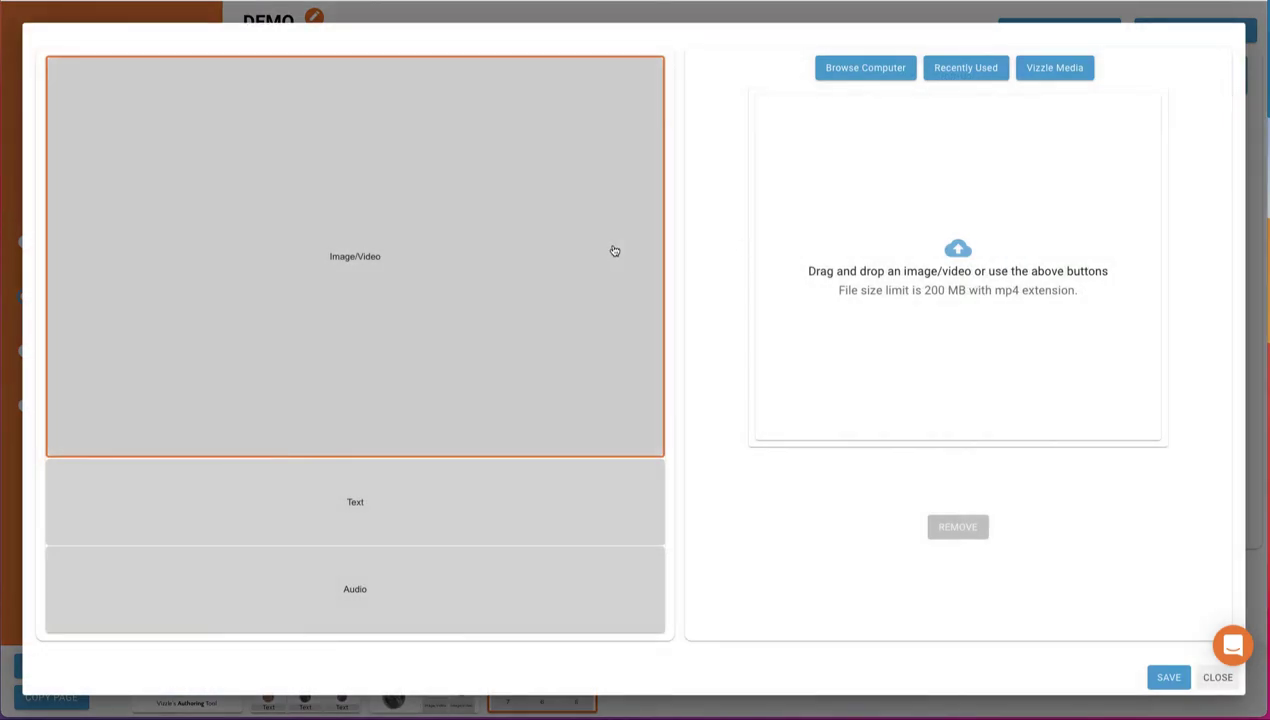
click(935, 70)
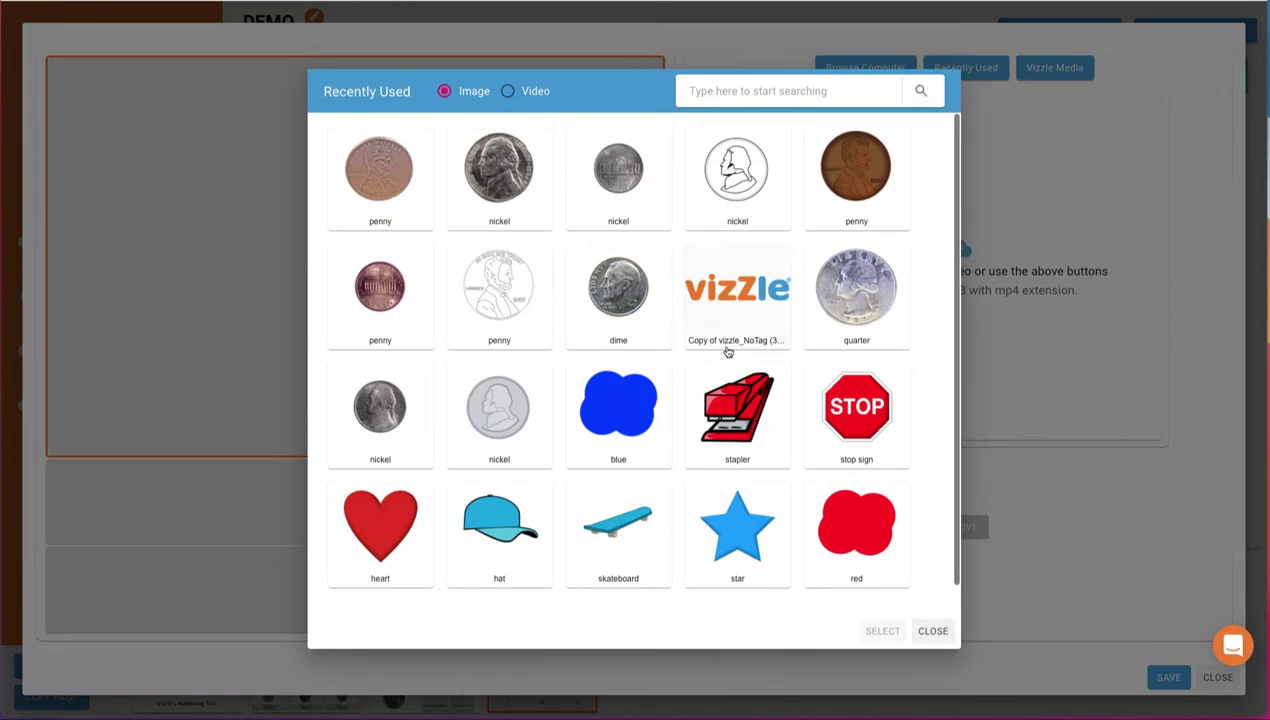
click(386, 182)
click(882, 631)
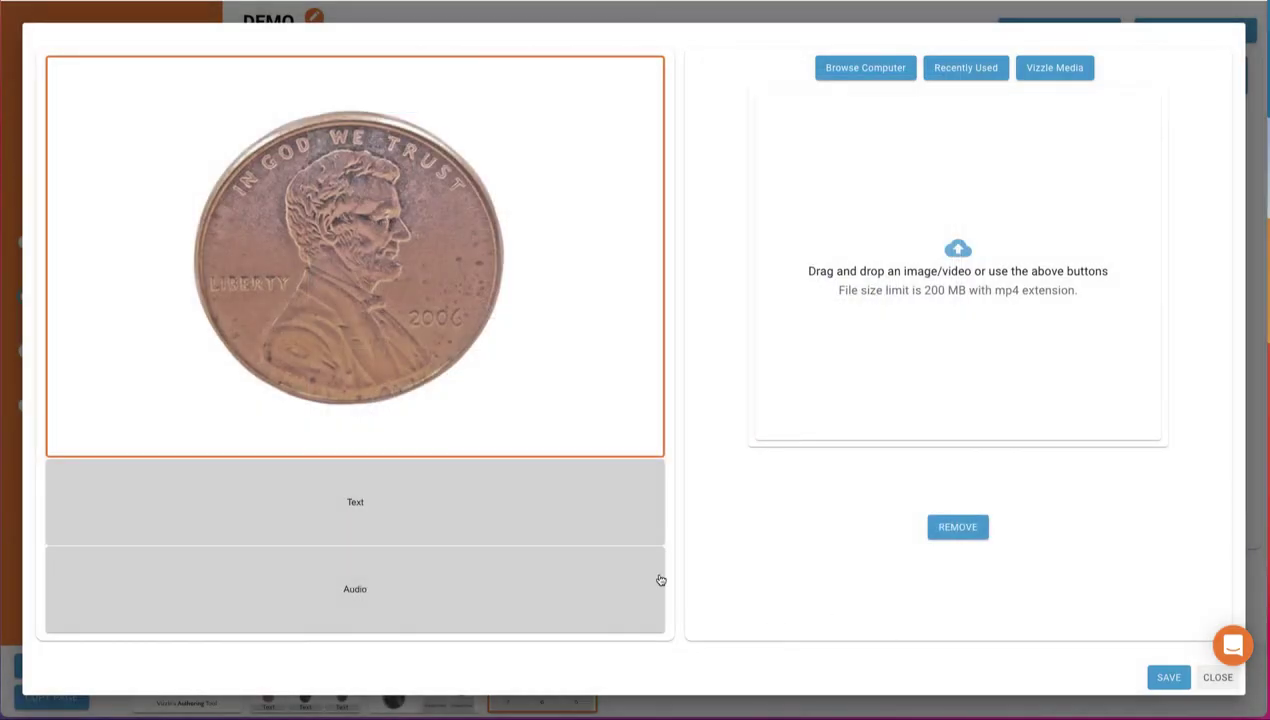
Step: Add the text "A penny is worth 1 cent." to the pop-up and save it
click(425, 522)
click(906, 169)
text(A)
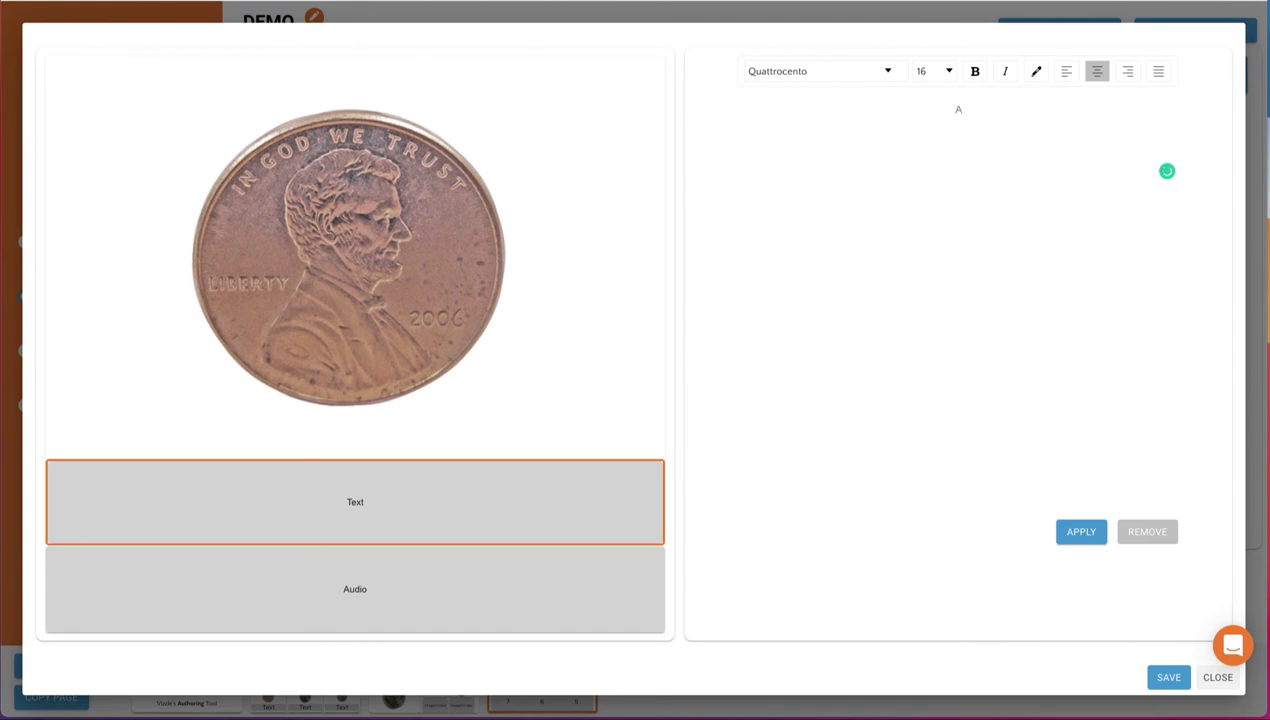
text( penny is worth 1 cent.)
click(1062, 530)
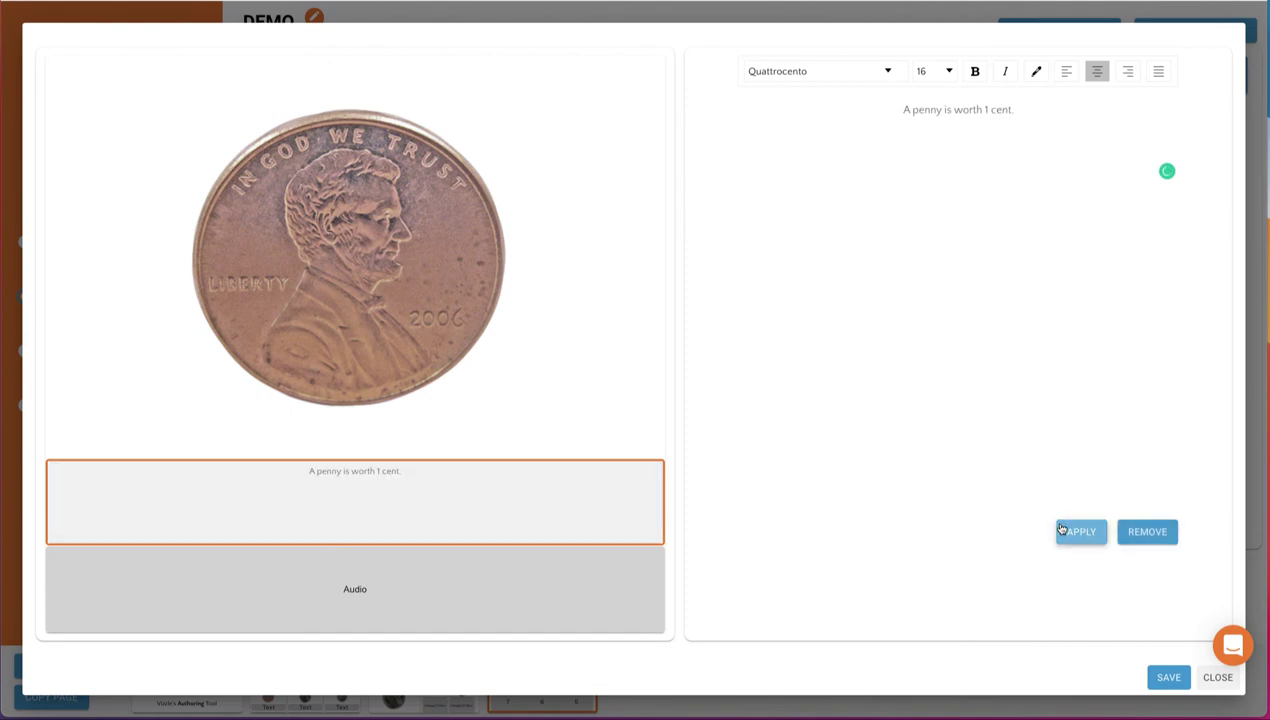
click(1150, 670)
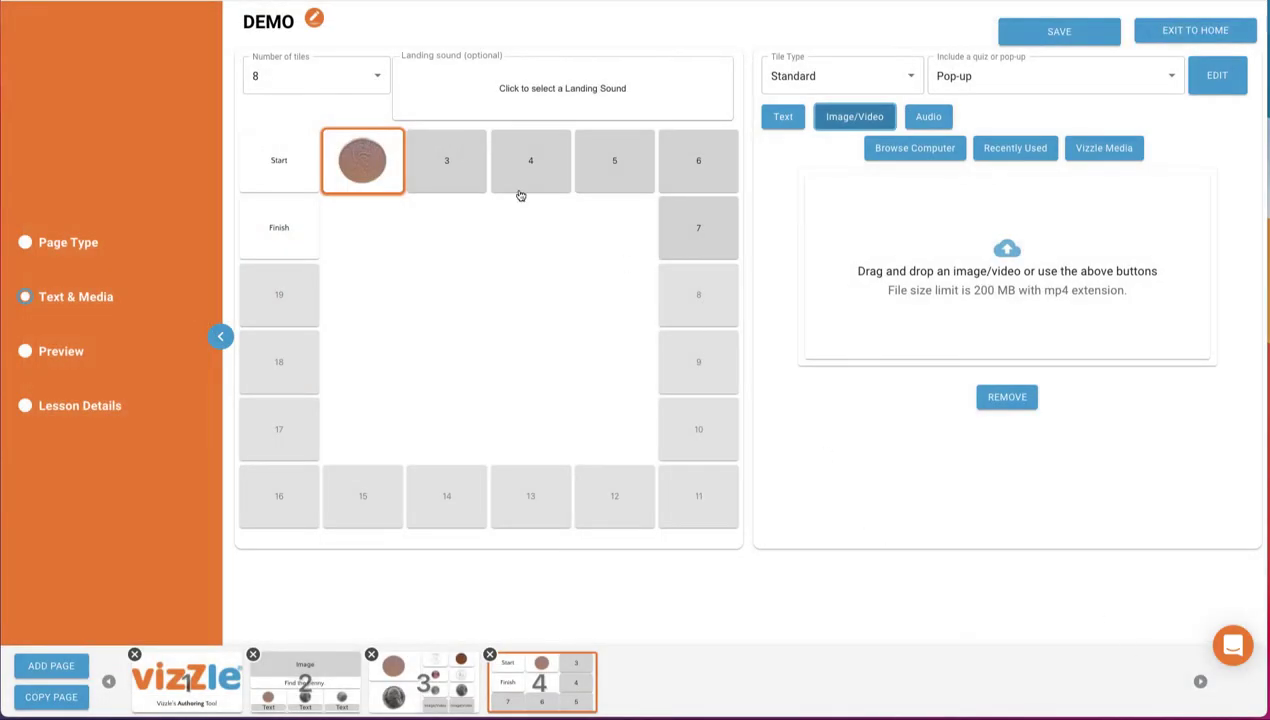
Step: Change game tile 3 to the Spin again tile type
click(457, 170)
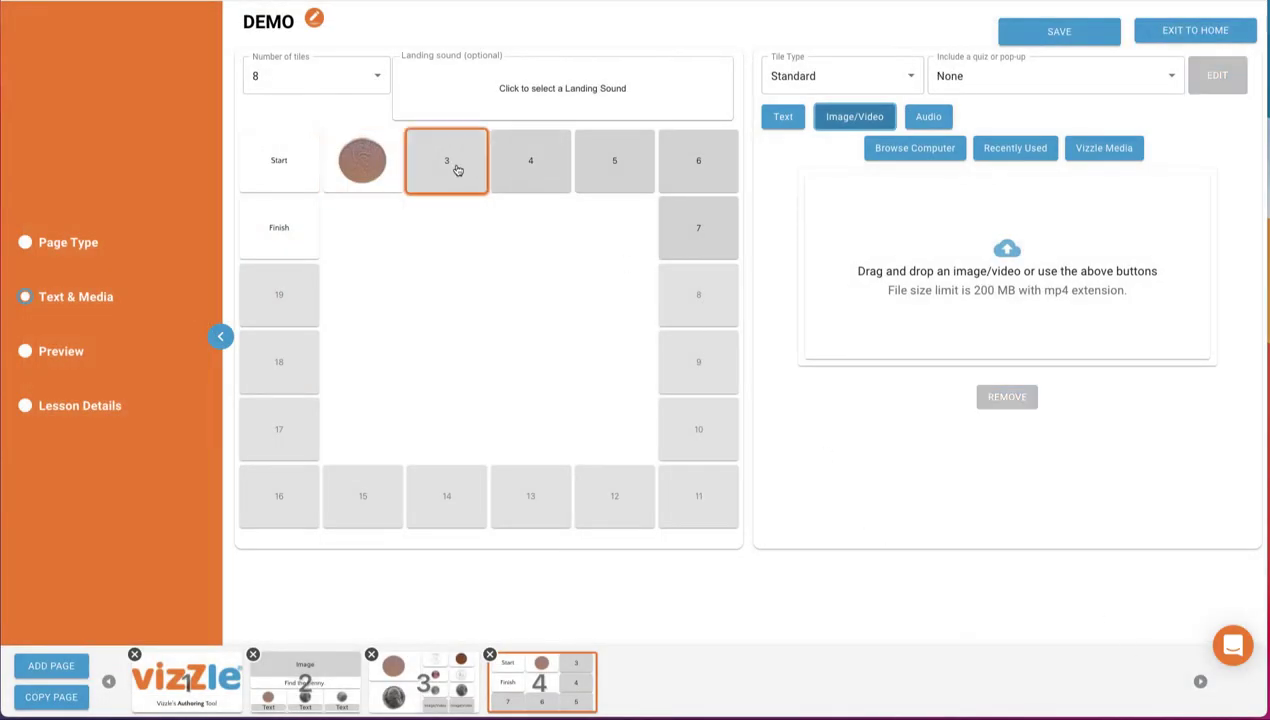
click(857, 91)
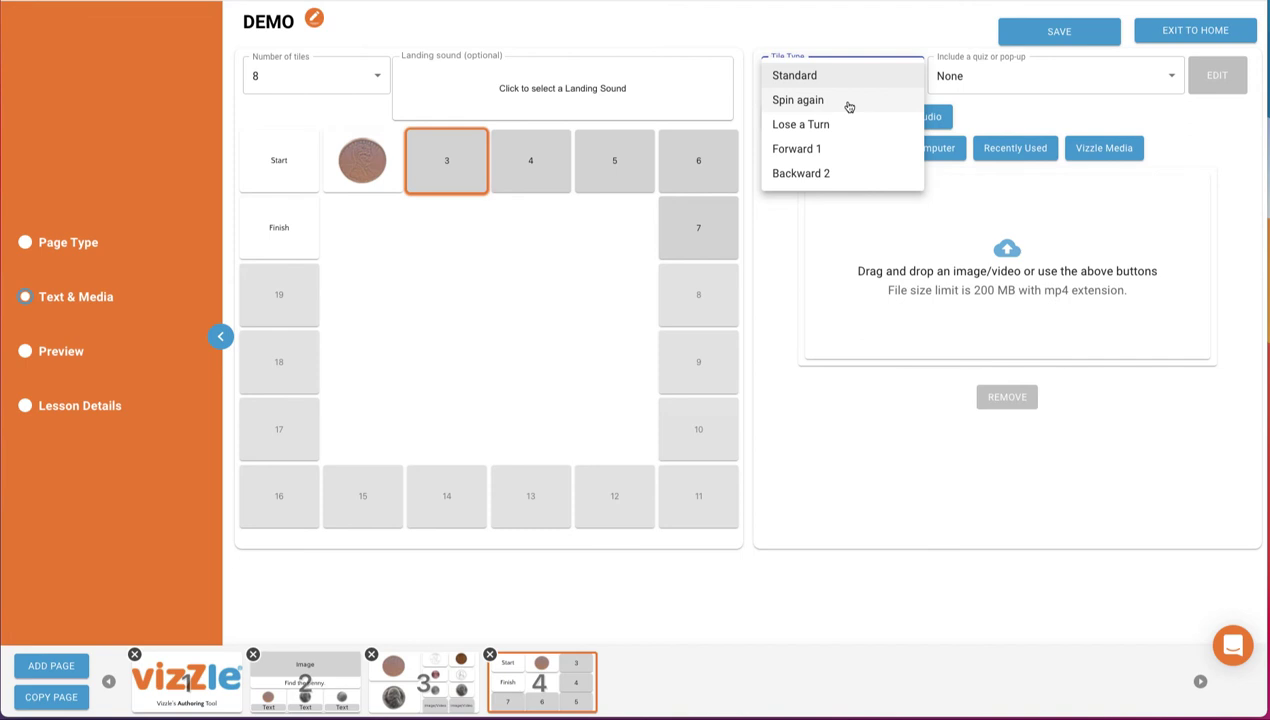
click(848, 102)
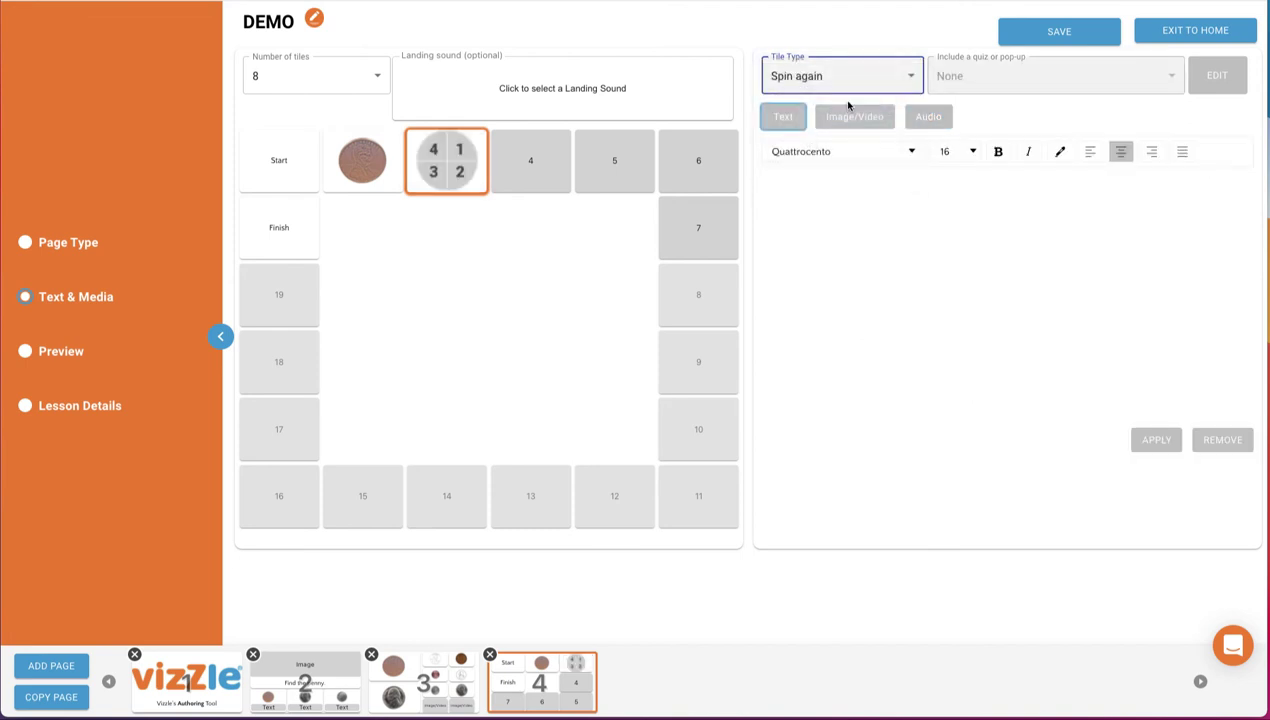
Step: Fill game tile 4 with the recently used large nickel photo
click(549, 189)
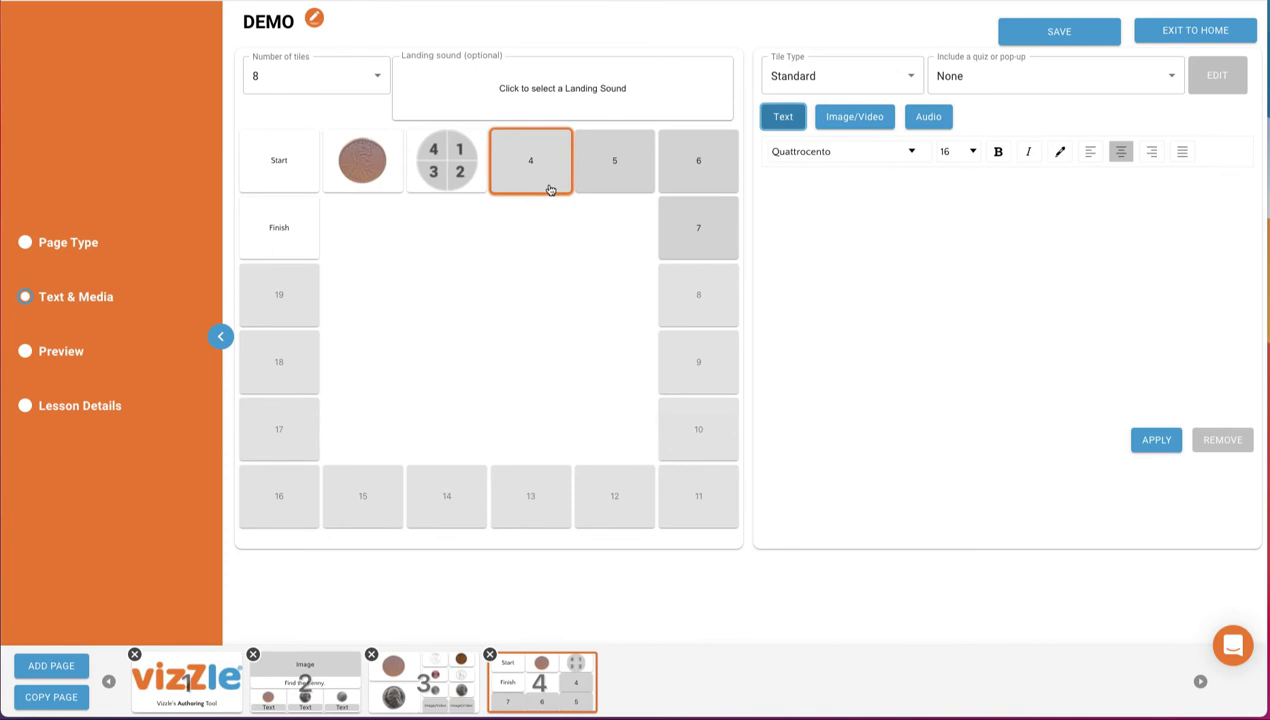
click(877, 116)
click(992, 146)
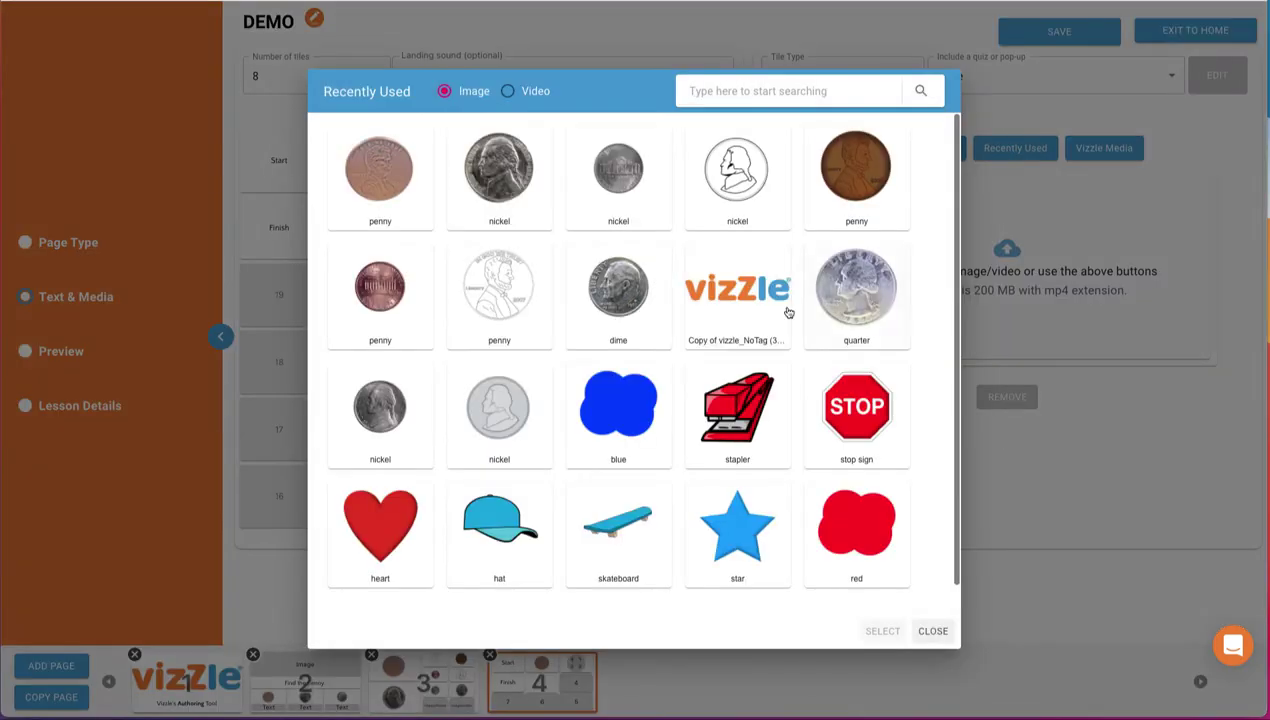
click(533, 205)
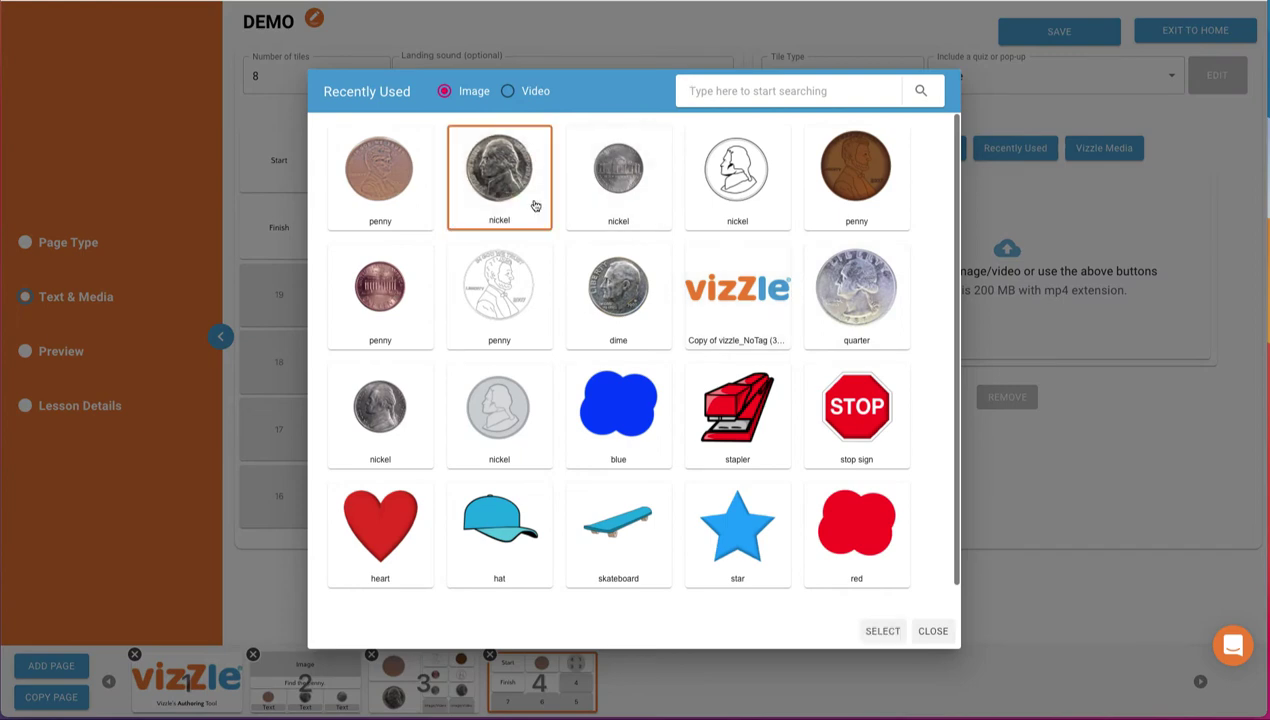
click(870, 632)
Step: Include a Matching quiz on tile 4 with question key "nickel" and answer keys "nickel", "penny" and "dime"
click(993, 74)
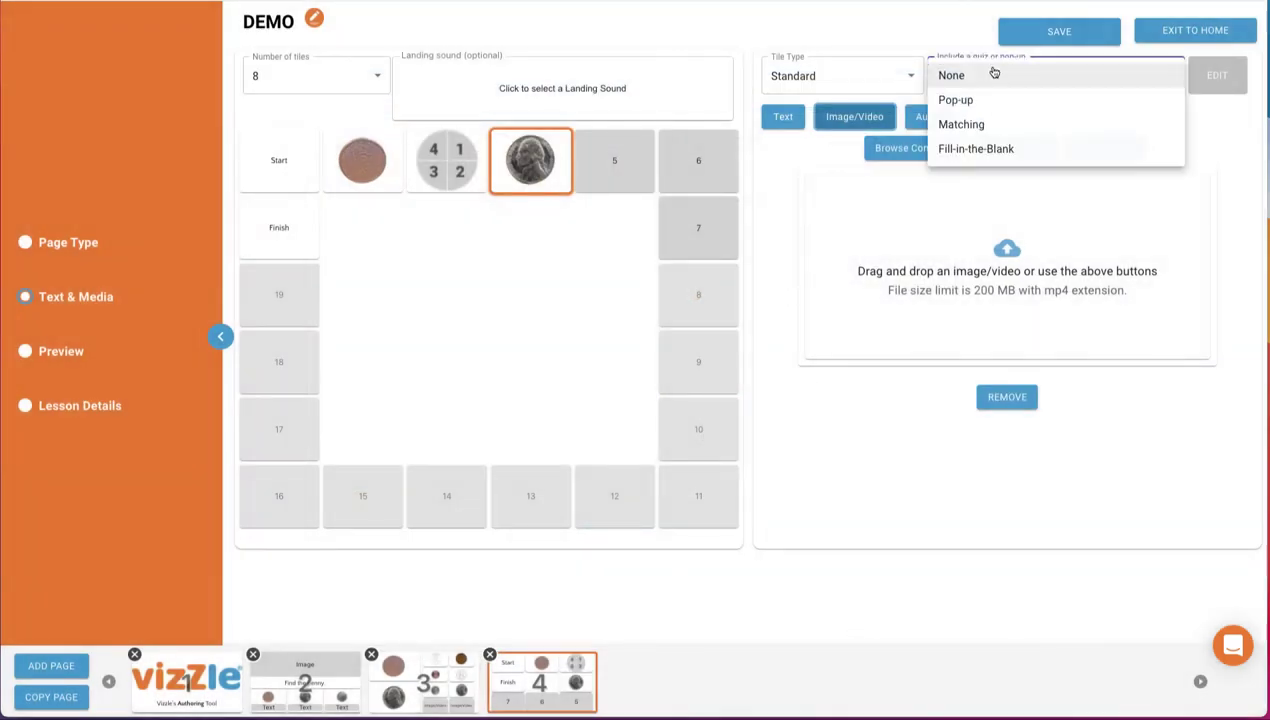
click(983, 124)
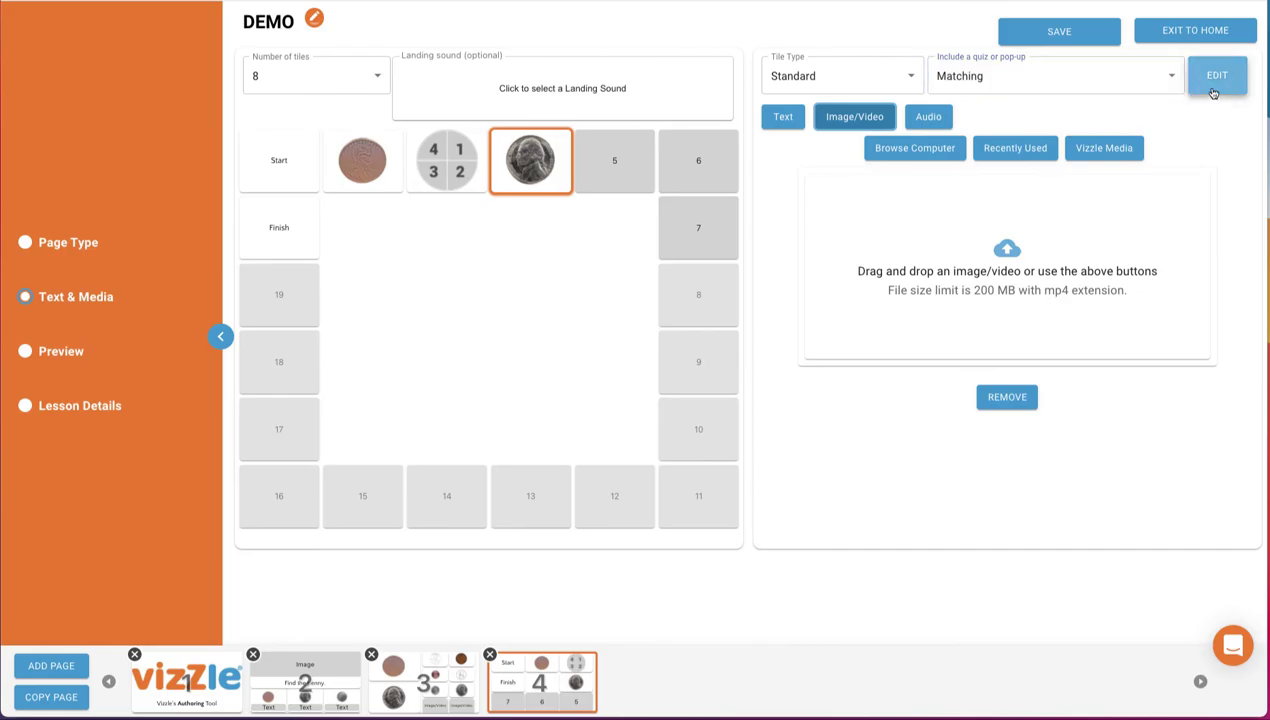
click(1213, 90)
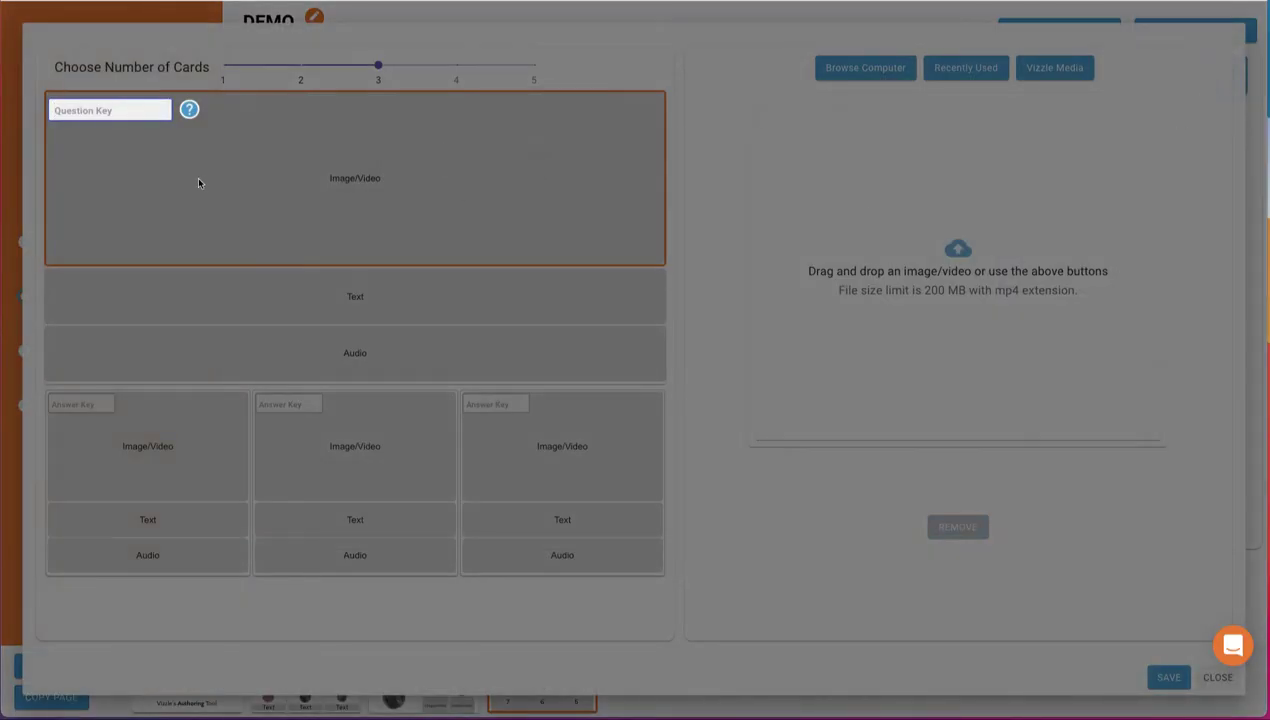
text(nickel)
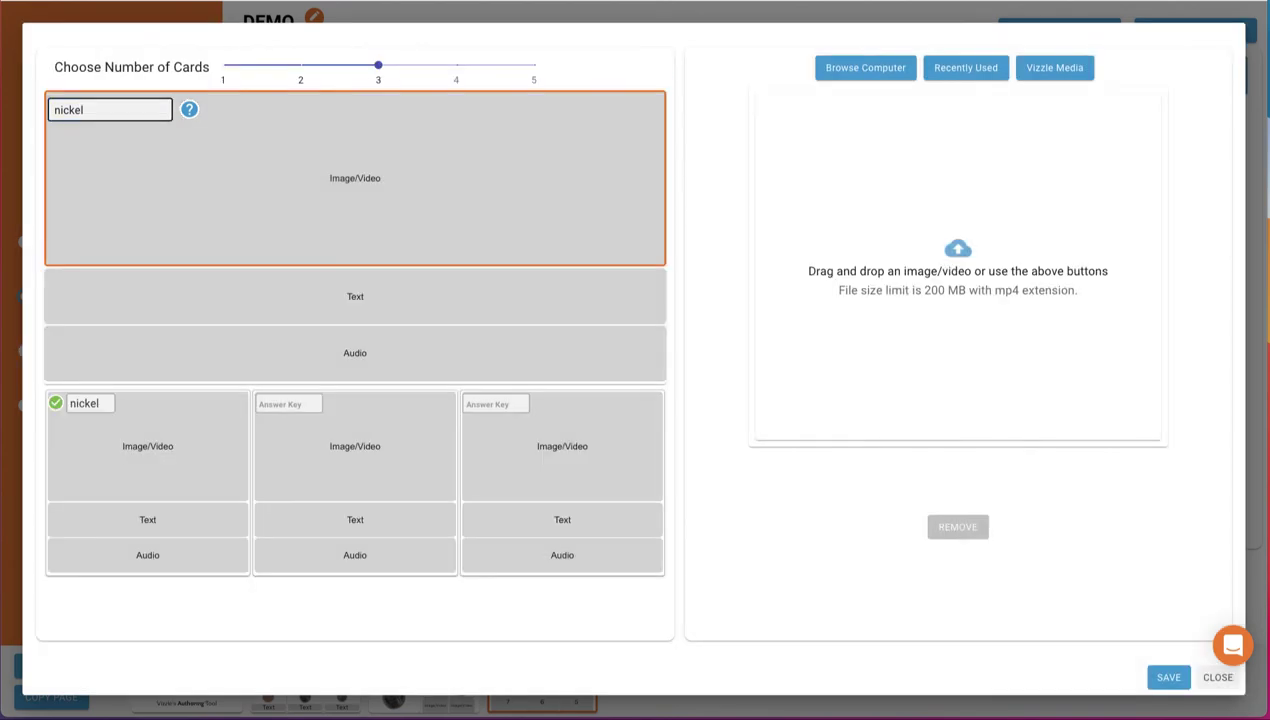
click(280, 402)
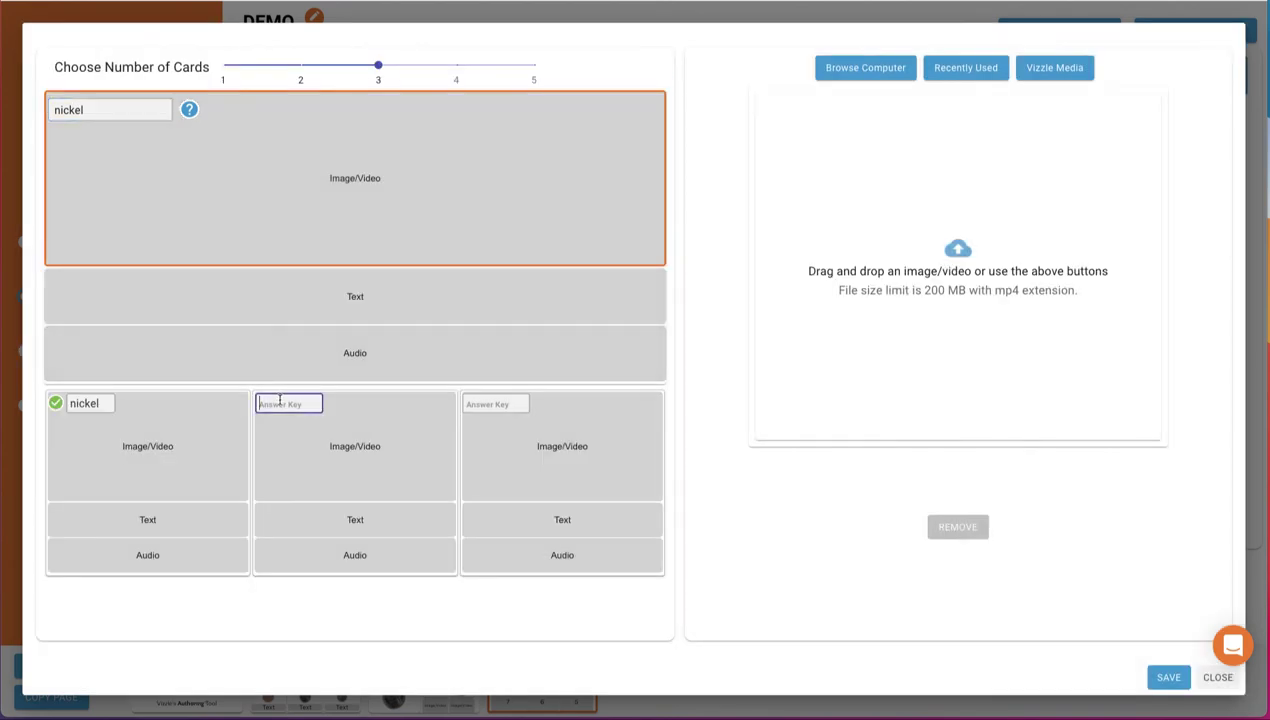
text(penny)
click(484, 405)
text(dime)
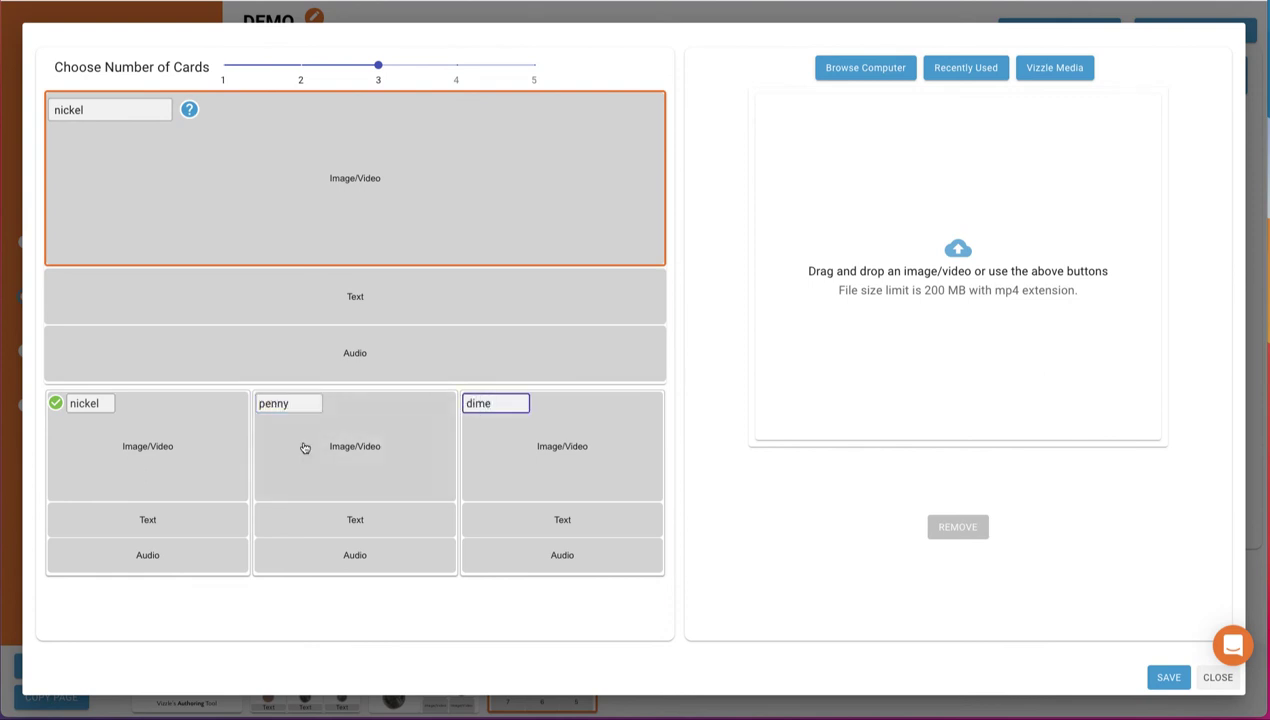
Step: Fill the quiz's nickel answer card with the recently used large nickel photo
click(190, 445)
click(965, 67)
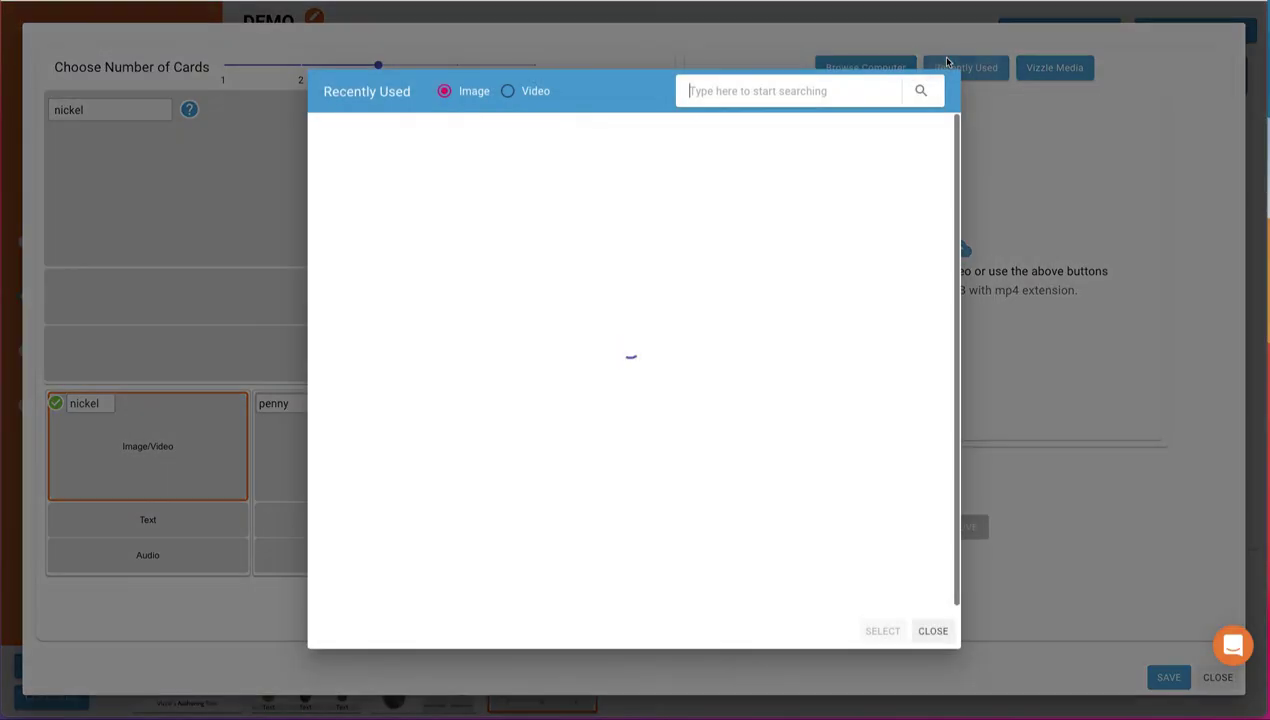
click(372, 206)
click(882, 629)
Step: Fill the quiz's penny answer card with the recently used dark brown penny picture
click(400, 440)
click(990, 71)
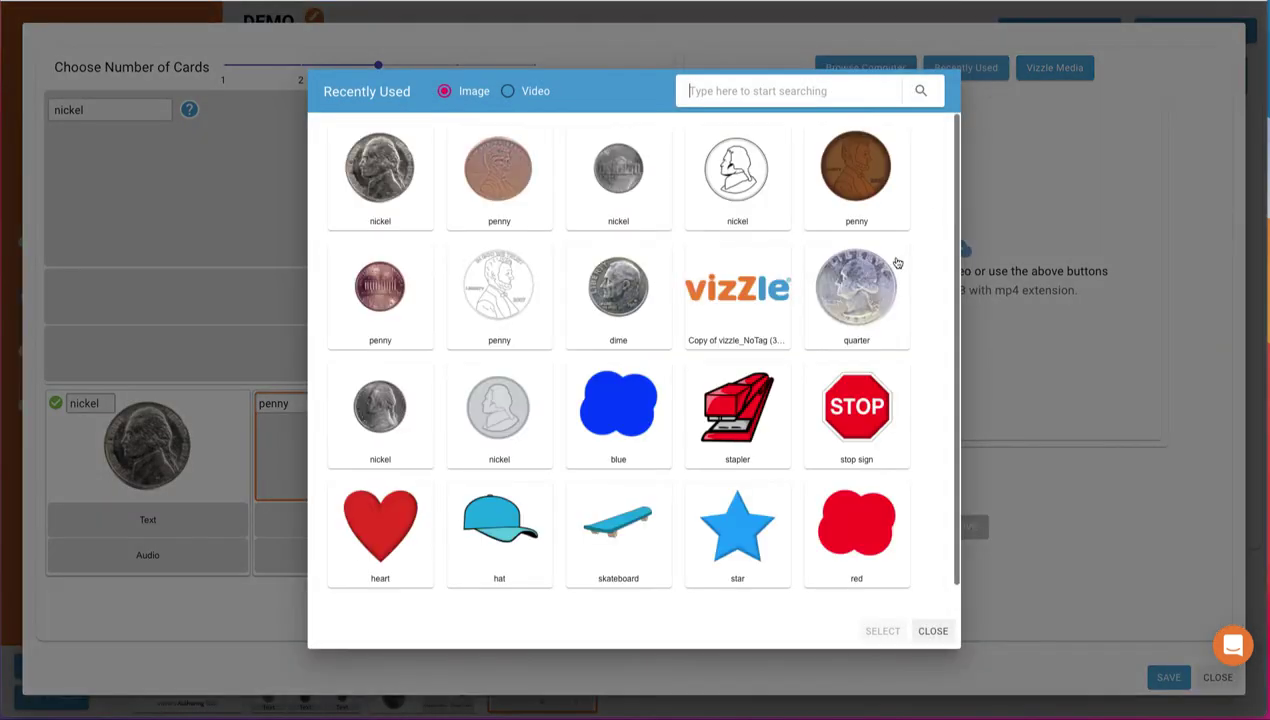
click(873, 207)
click(882, 631)
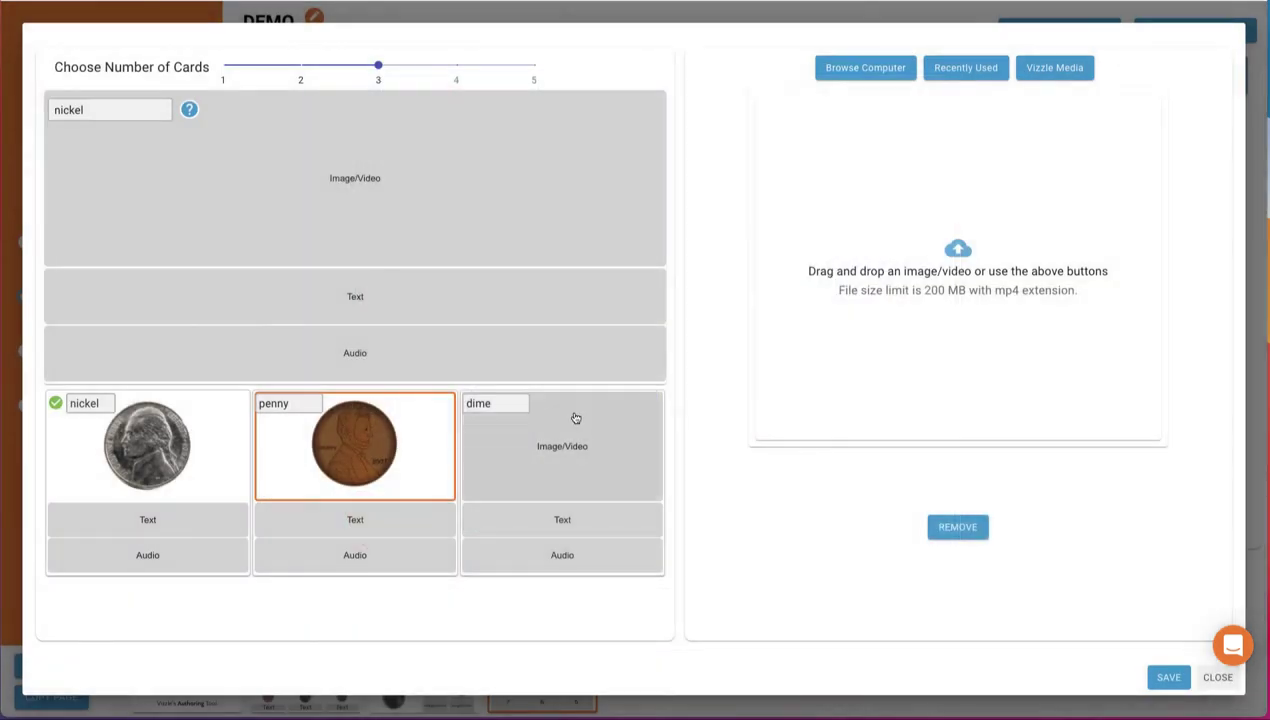
Step: Fill the quiz's dime answer card with the recently used dime picture
click(573, 420)
click(962, 70)
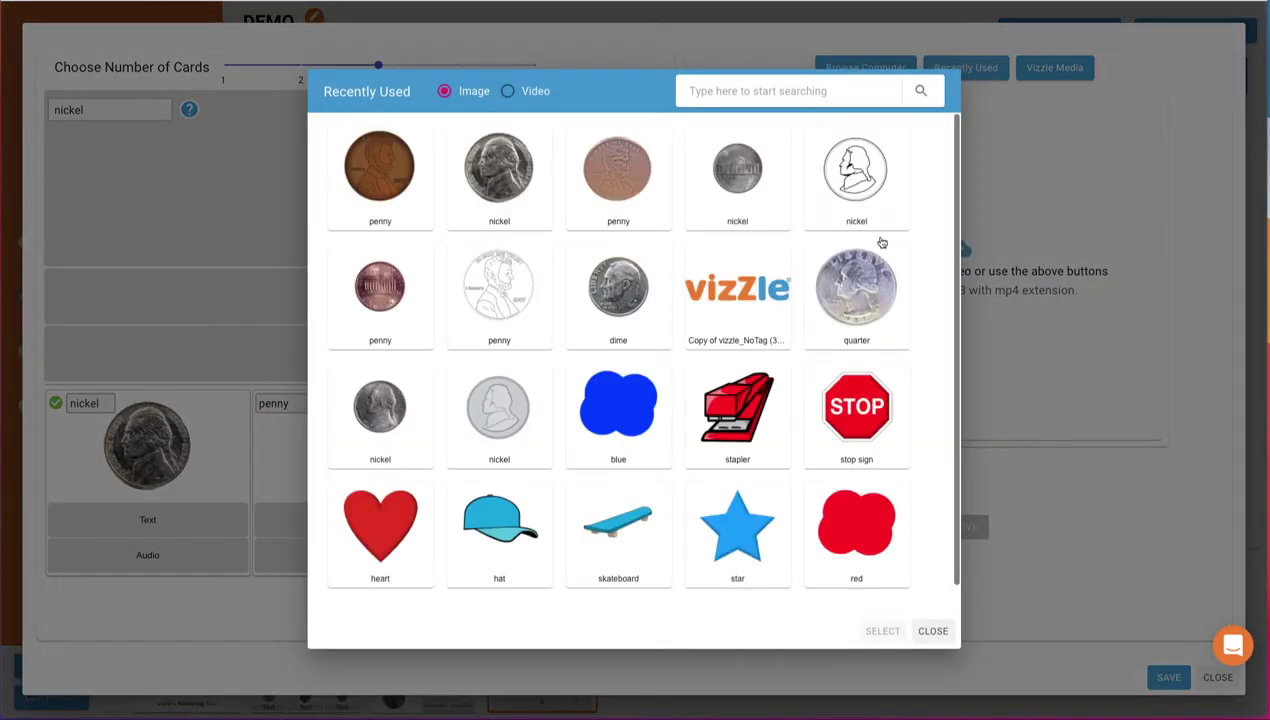
click(641, 297)
click(873, 631)
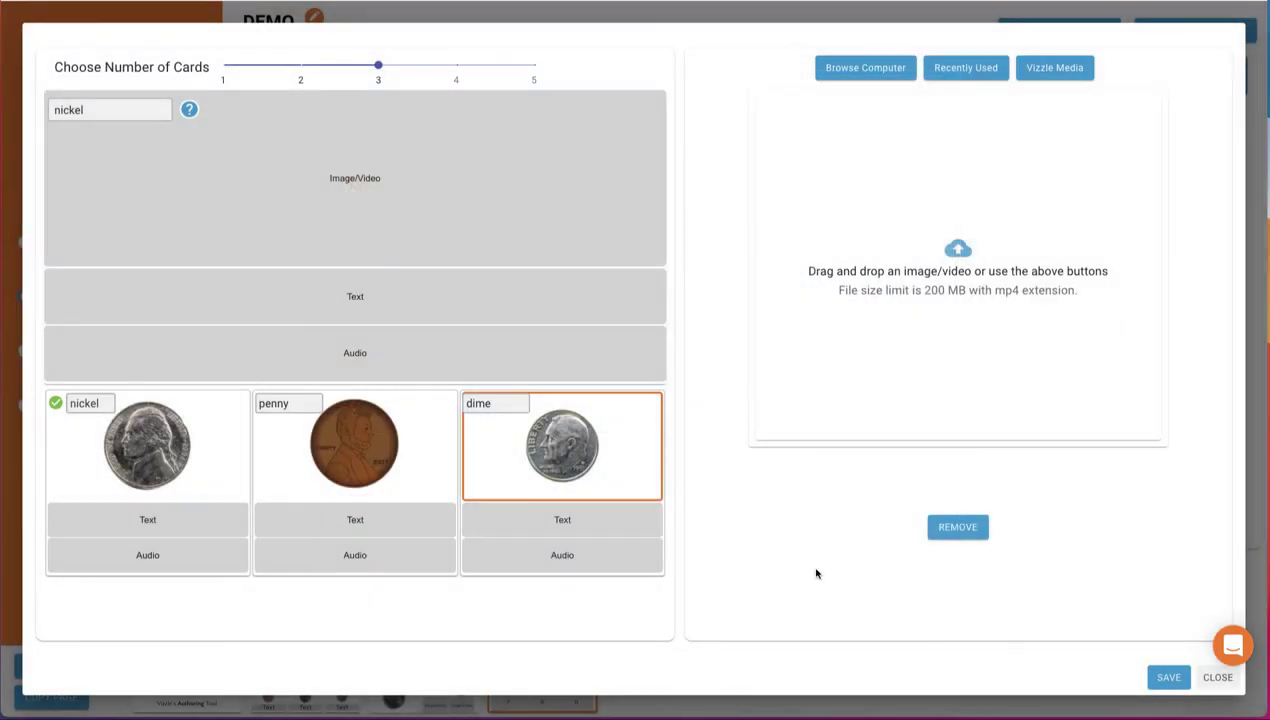
Step: Add the question text "What coin is worth 5 cents?" to the Matching quiz and save the quiz
click(391, 287)
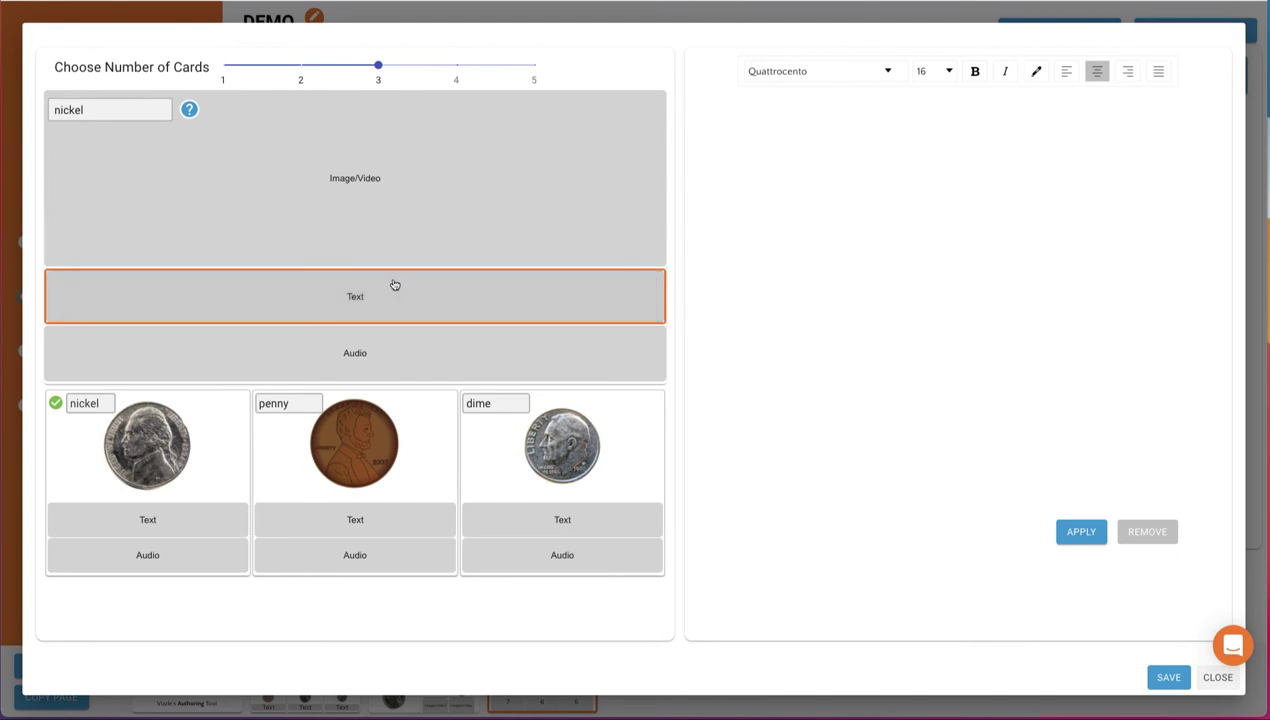
text(What coin is worth 5 c)
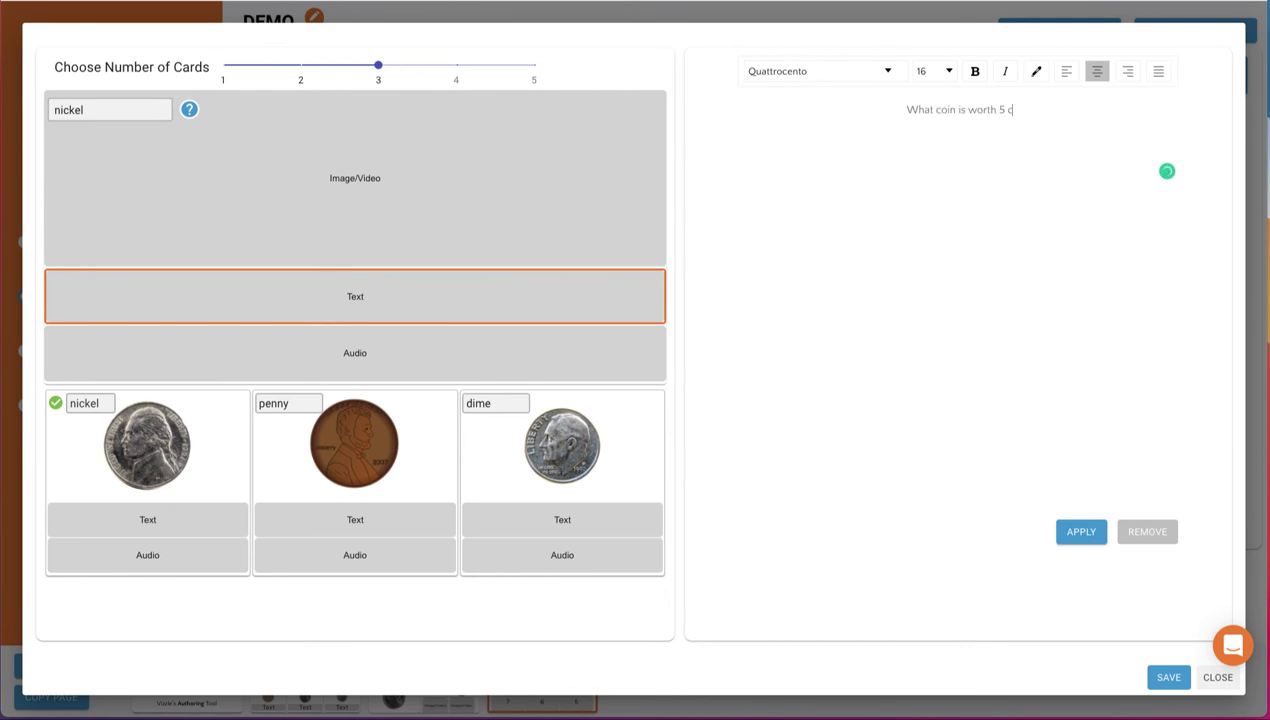
text(ents?)
click(1046, 528)
click(1163, 678)
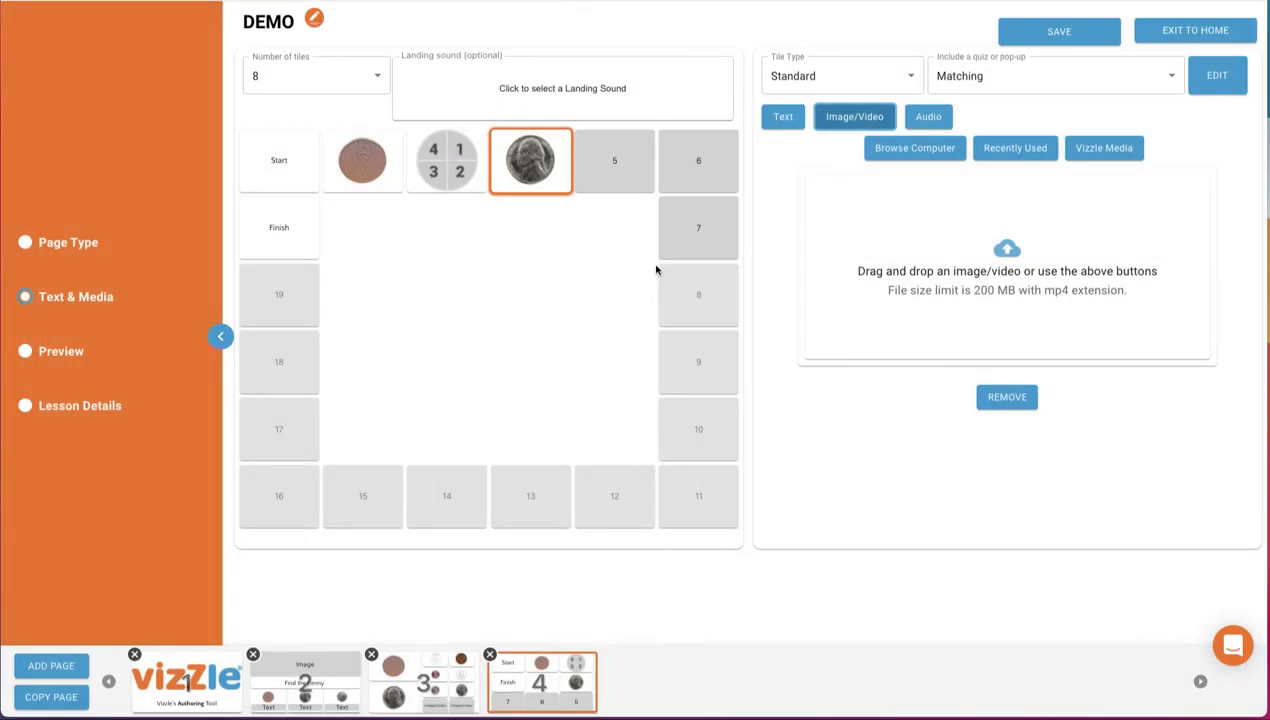
Step: Set the tile type of game tile 5 to Forward 1
click(627, 191)
click(828, 79)
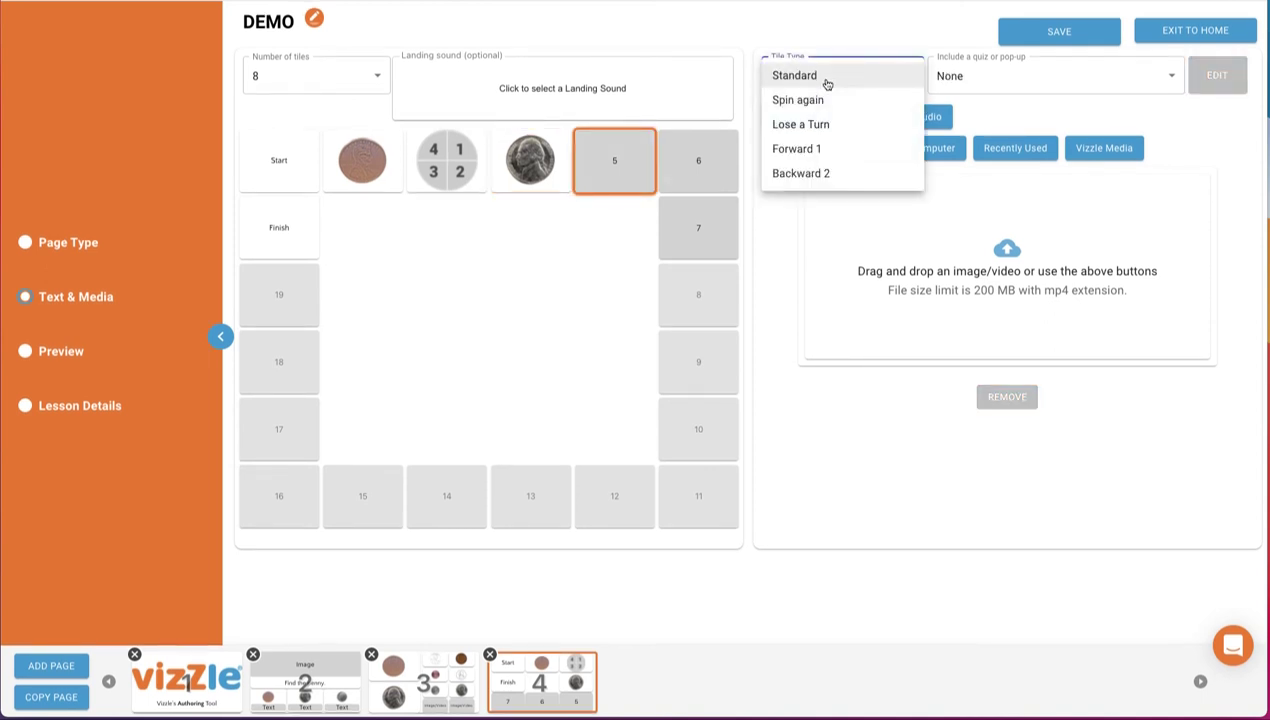
click(826, 146)
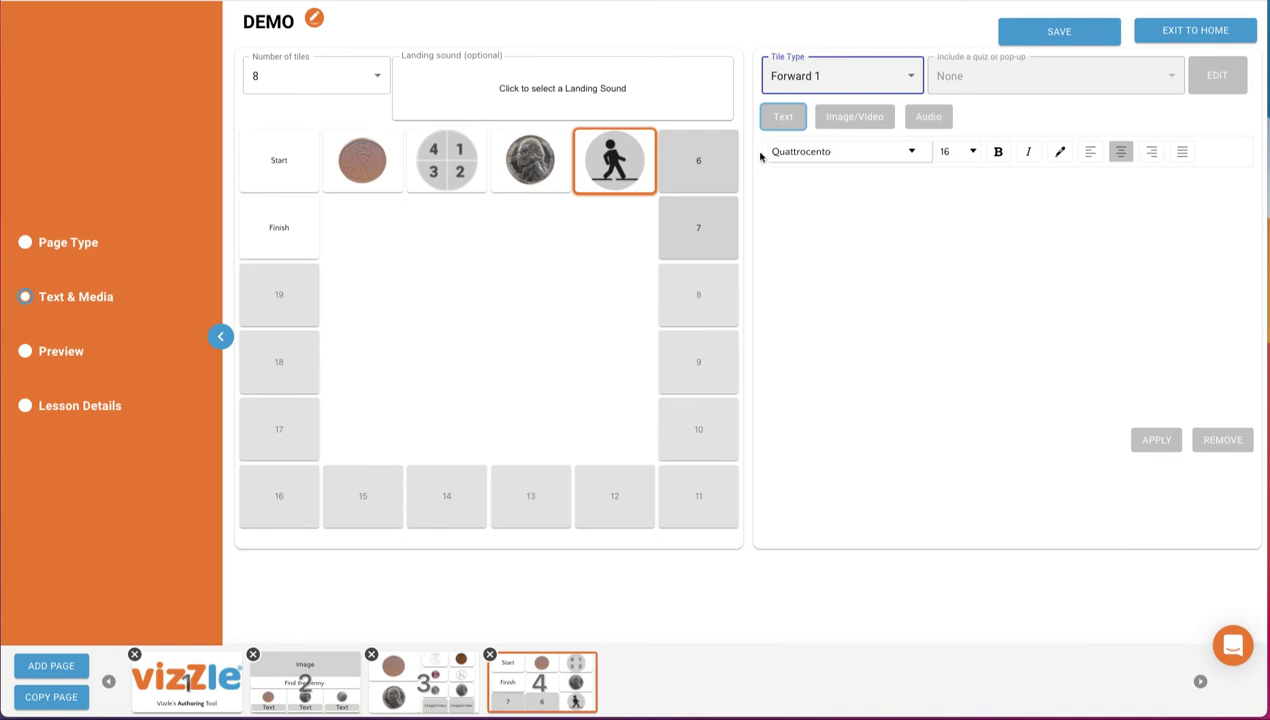
Step: Fill game tile 6 with the recently used light copper penny picture
click(699, 172)
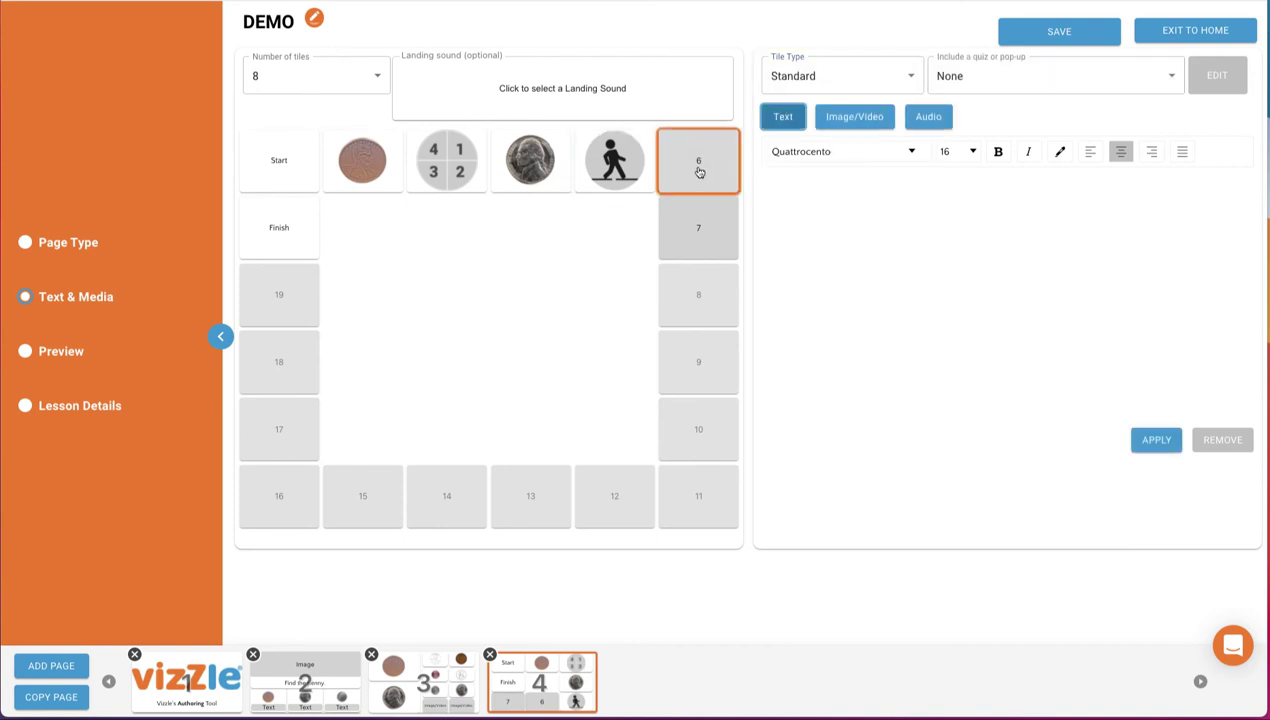
click(856, 121)
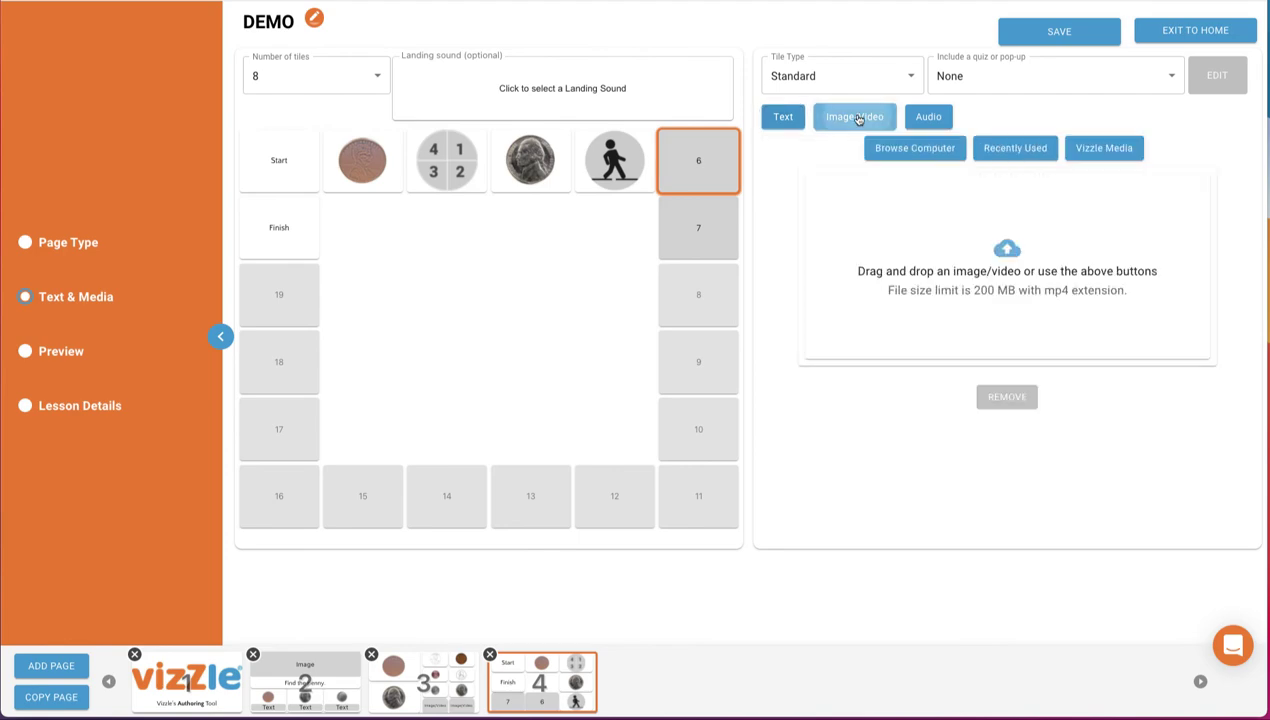
click(1015, 147)
click(700, 192)
click(862, 634)
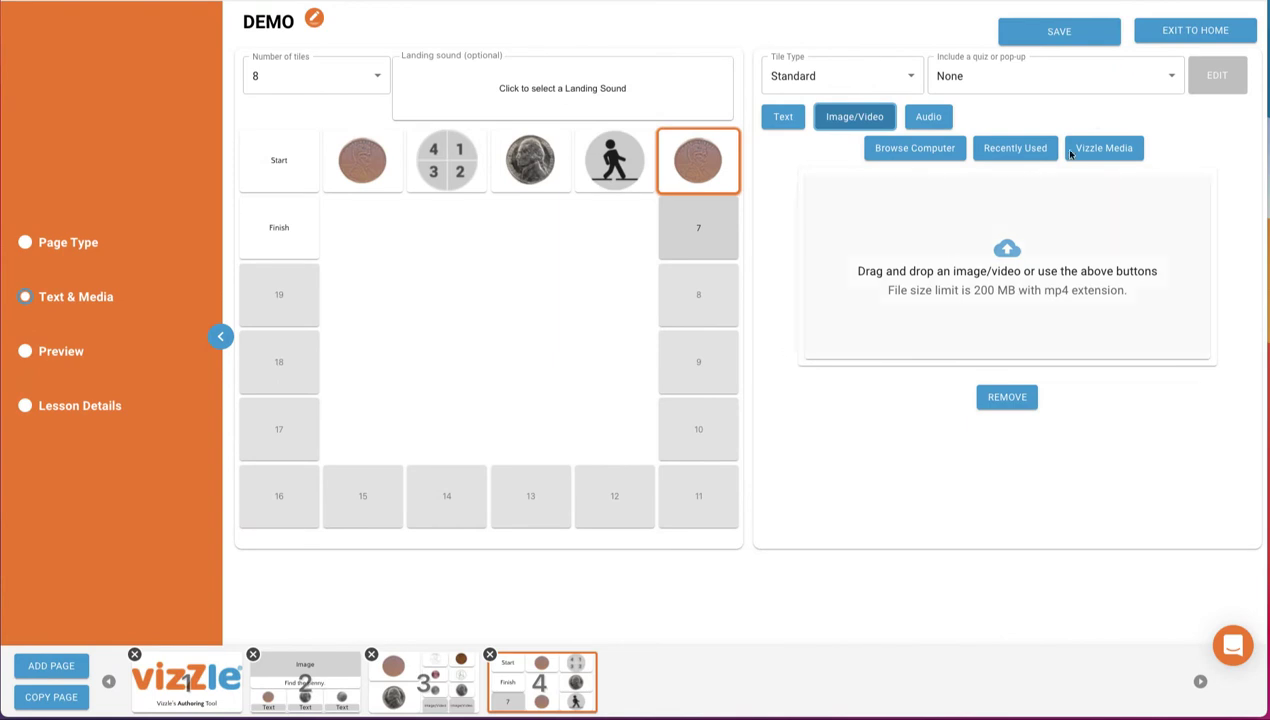
Step: Include a Fill-in-the-Blank quiz on tile 6 with "A penny is worth" as the text before the answer
click(1087, 77)
click(1020, 147)
click(1218, 76)
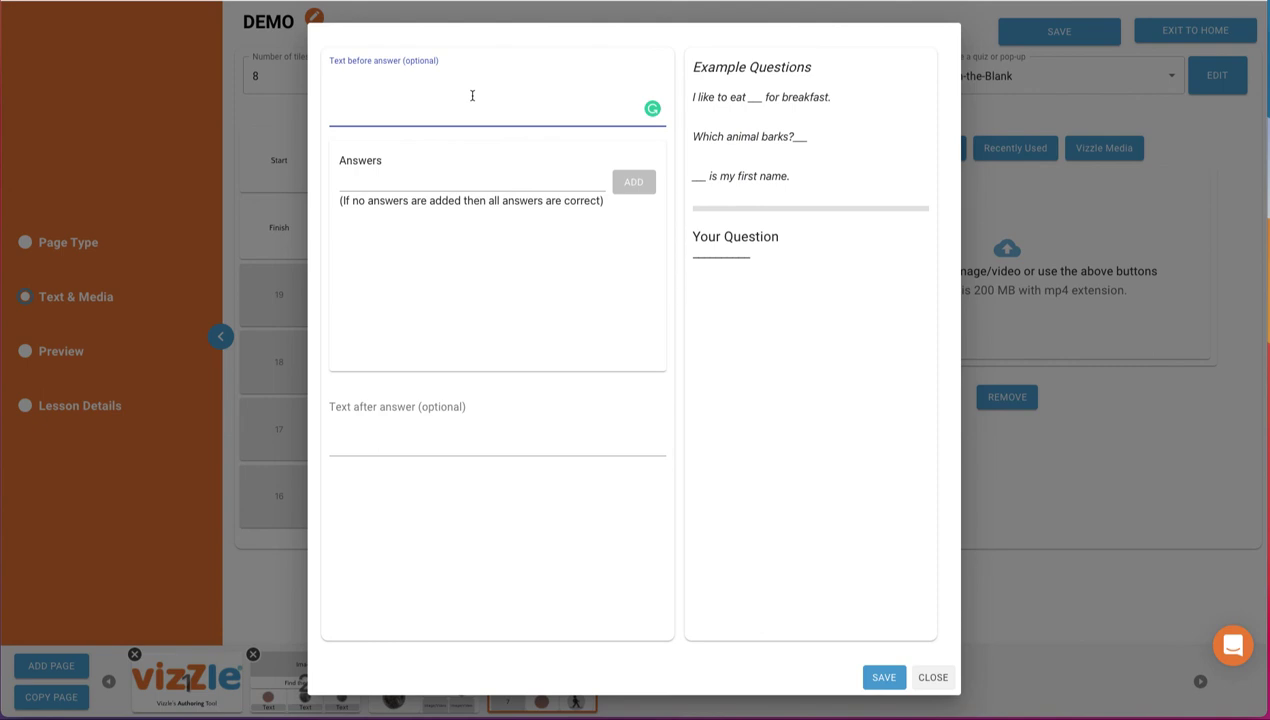
text(A pen)
text(ny is worth)
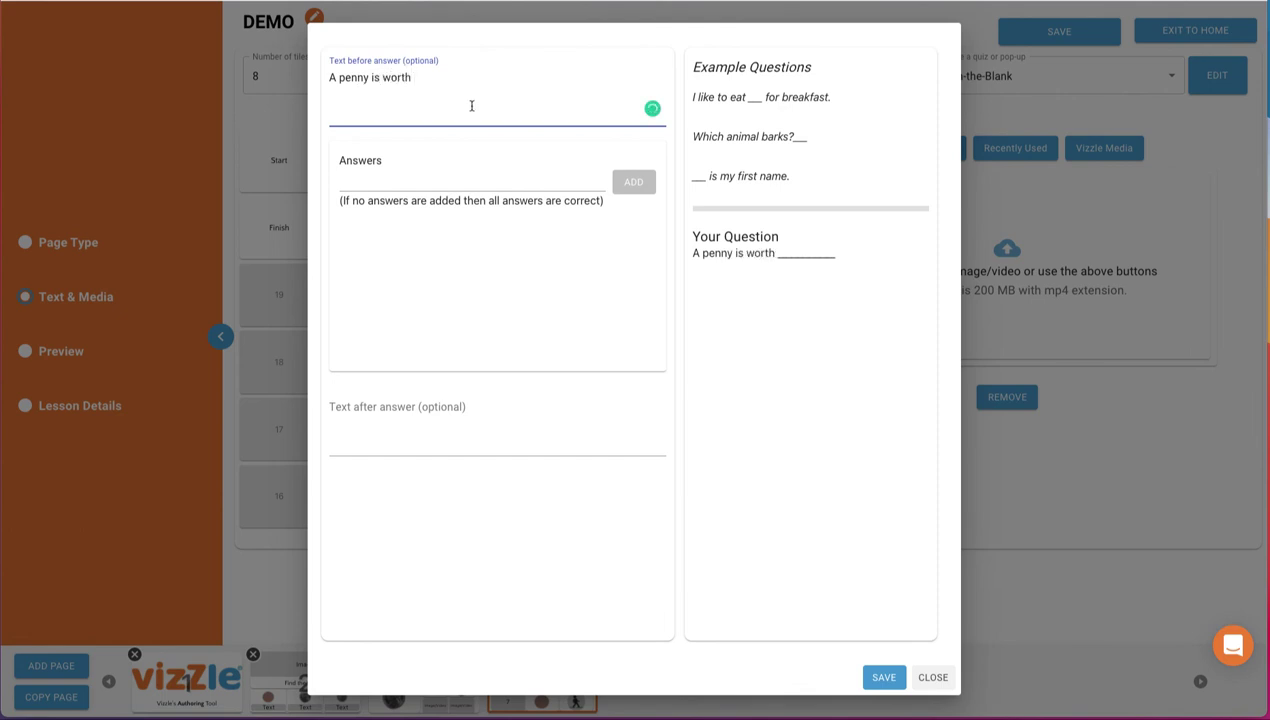
Step: Add "1" and "one" as accepted answers of the Fill-in-the-Blank quiz
click(414, 174)
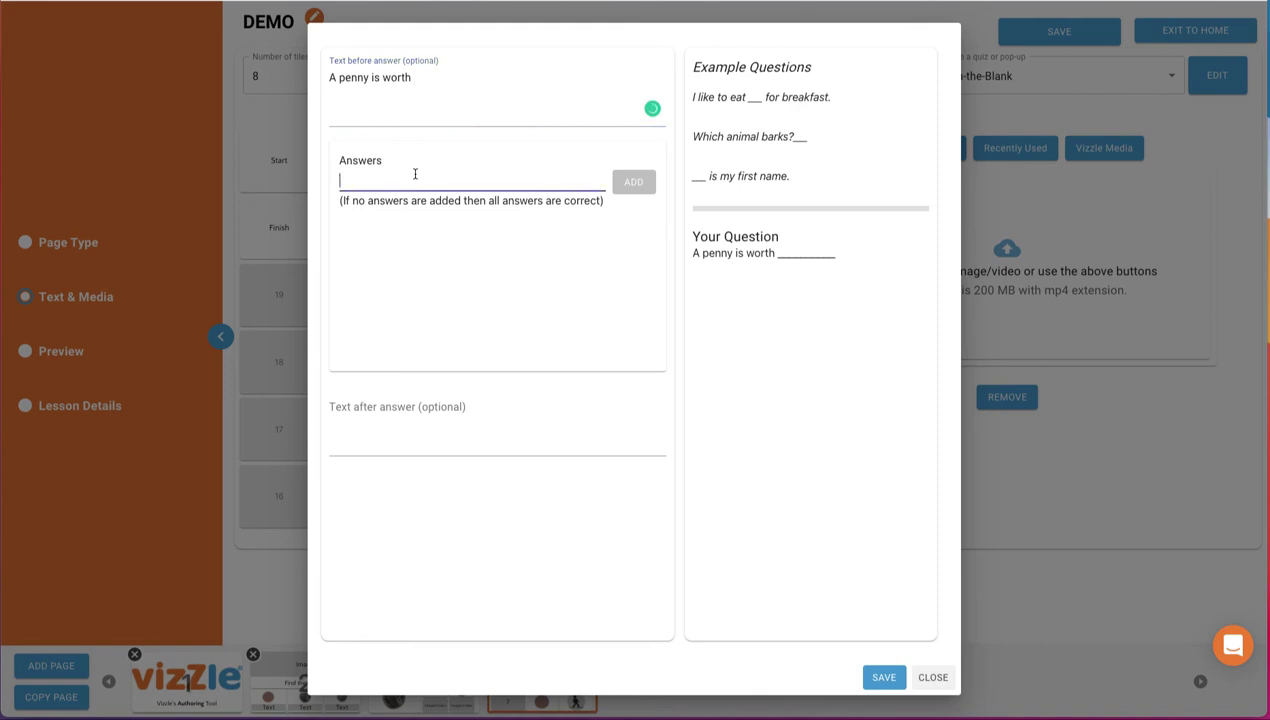
text(1)
click(621, 182)
click(530, 180)
text(one)
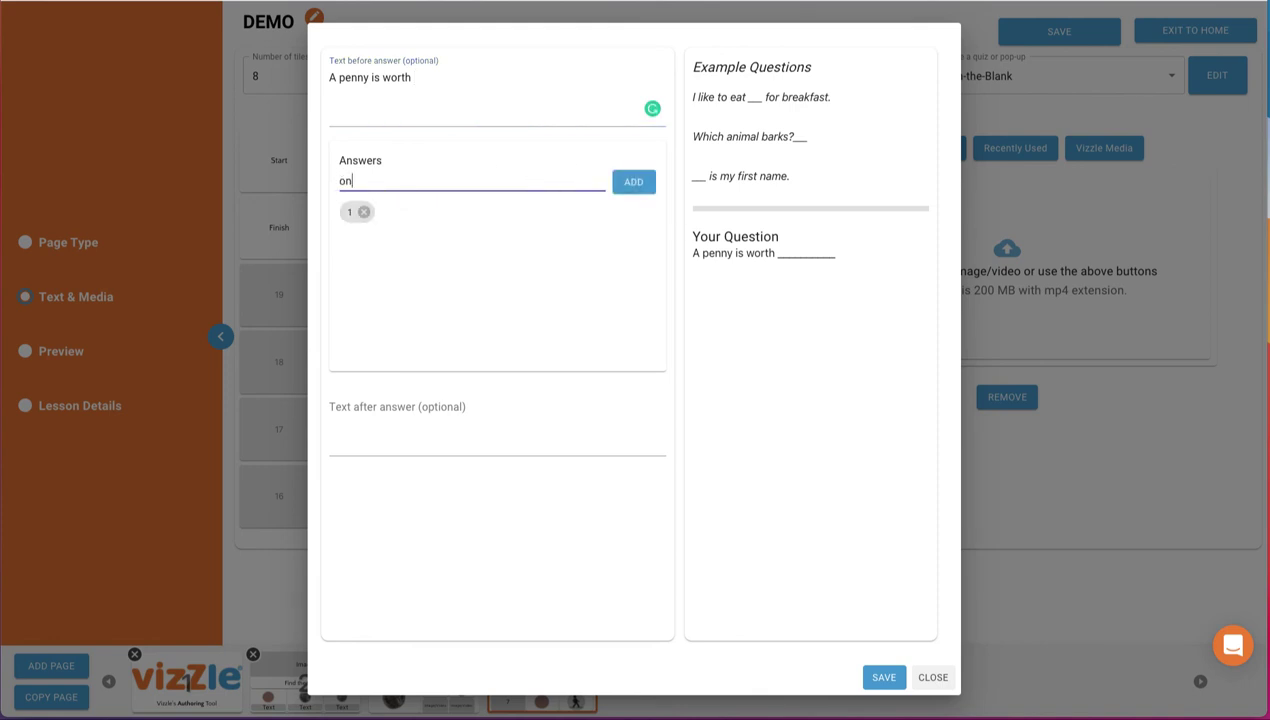
click(637, 189)
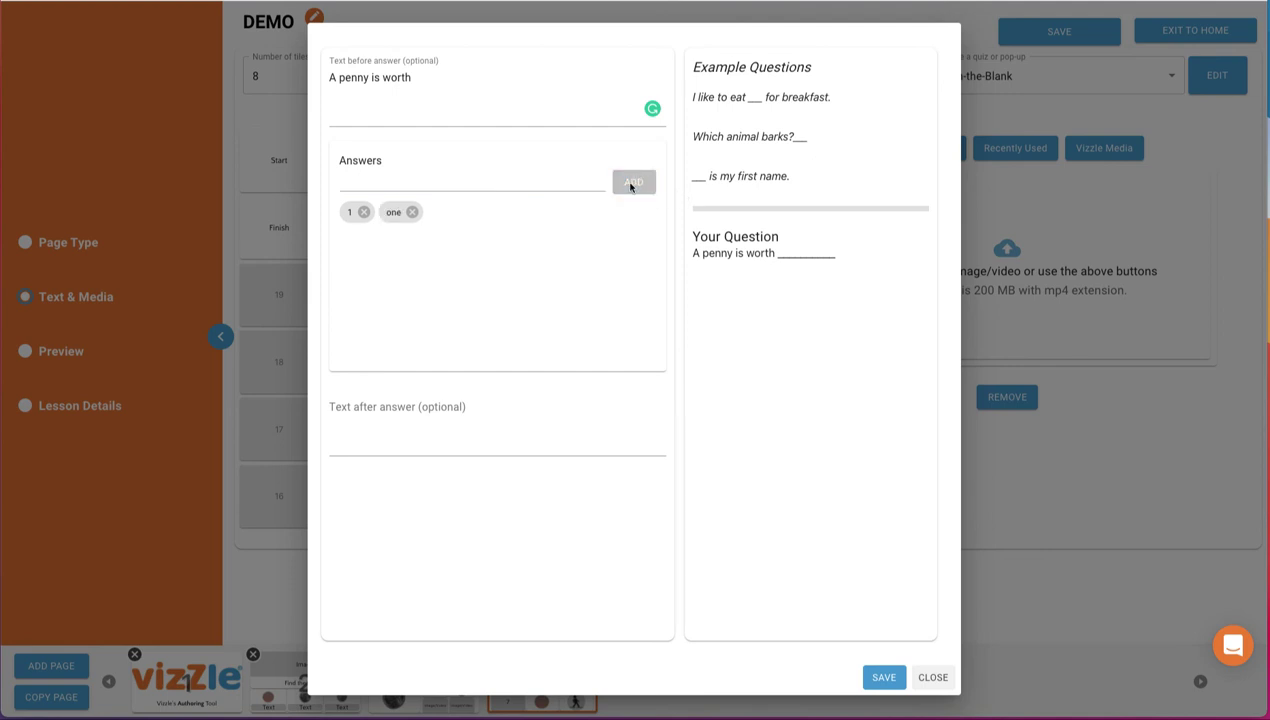
Step: Set the quiz's text after the answer to "cent." and save the quiz
click(390, 430)
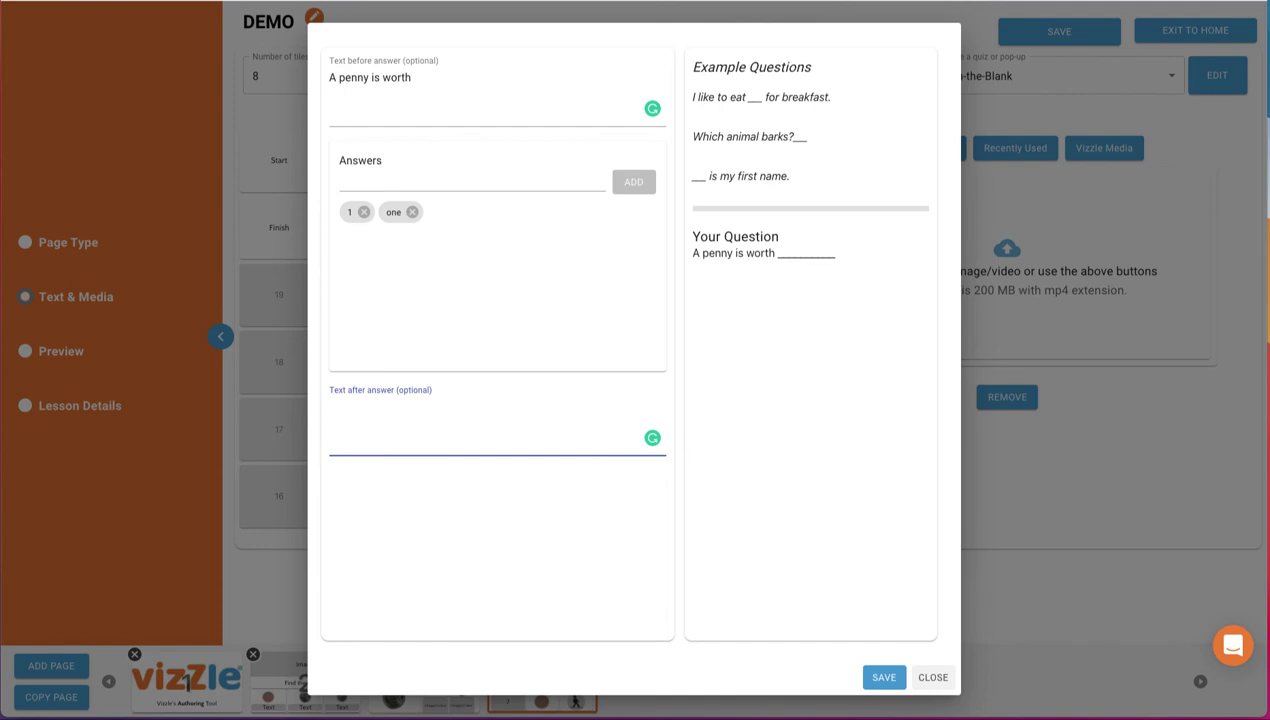
text(cent.)
click(876, 677)
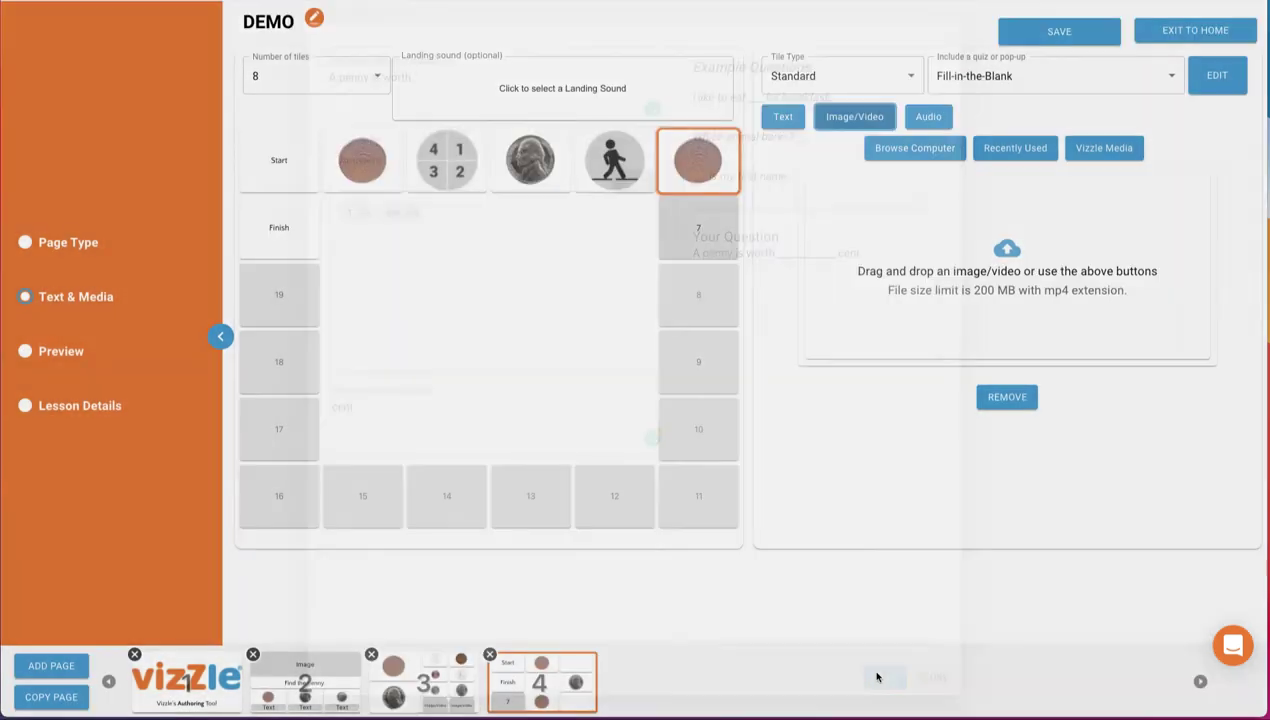
Step: Set the tile type of game tile 7 to Lose a Turn
click(676, 232)
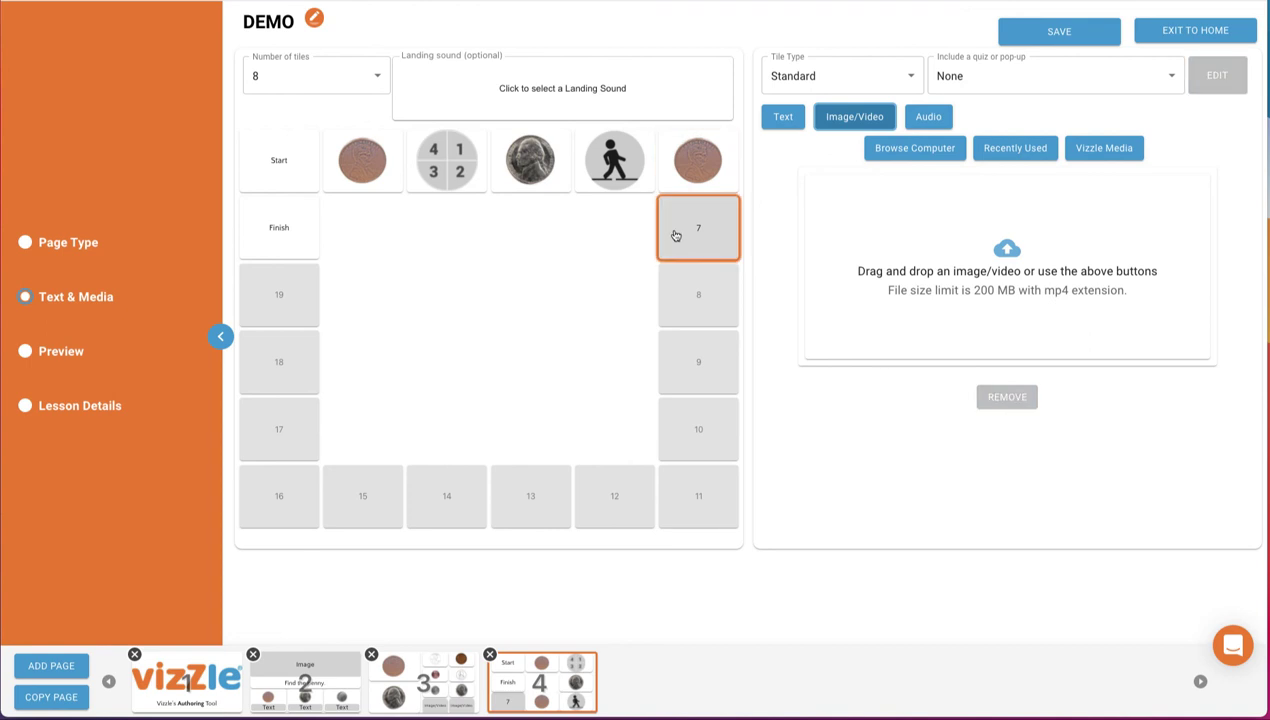
click(876, 77)
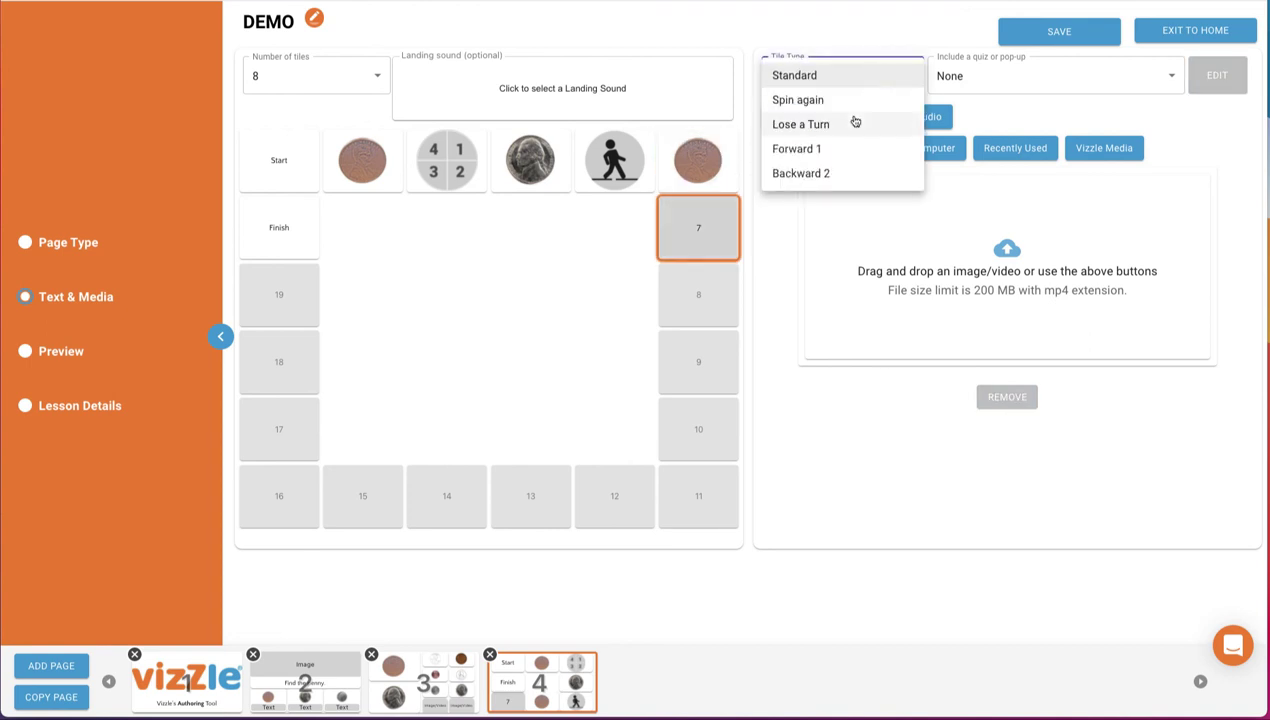
click(848, 124)
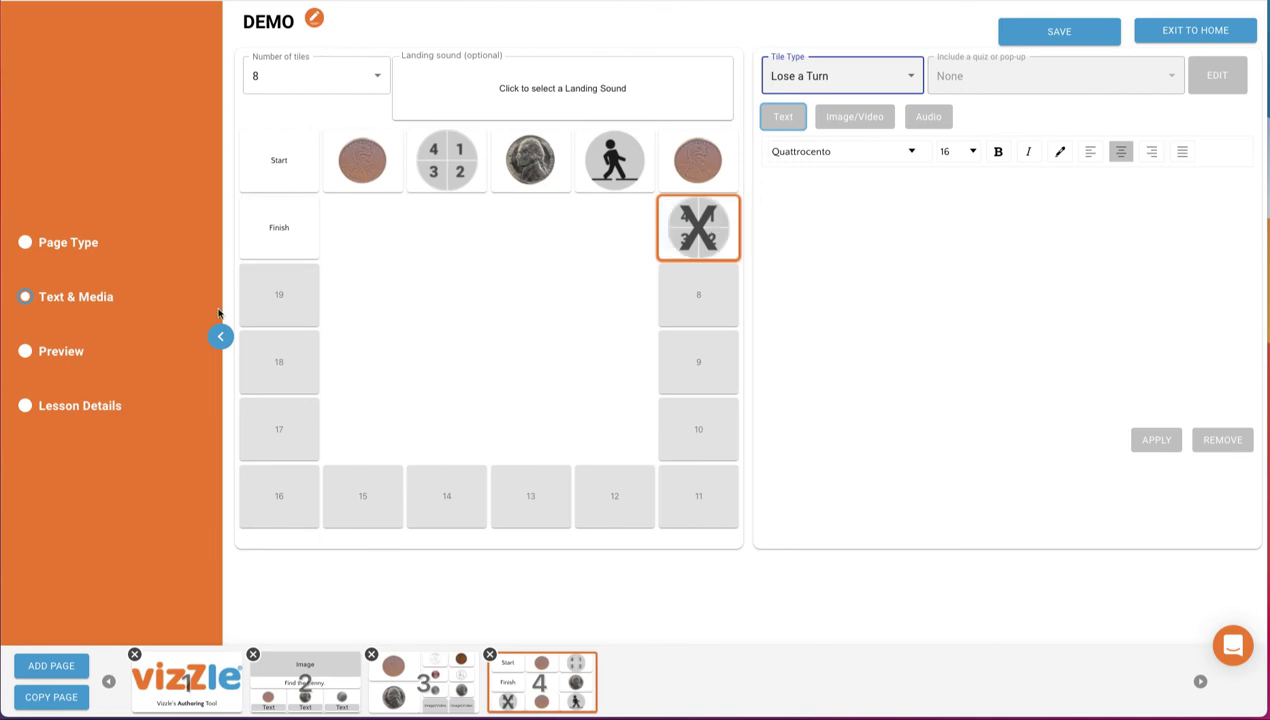
Step: Preview the board game page and start play with one player using the Unicorn piece
click(61, 354)
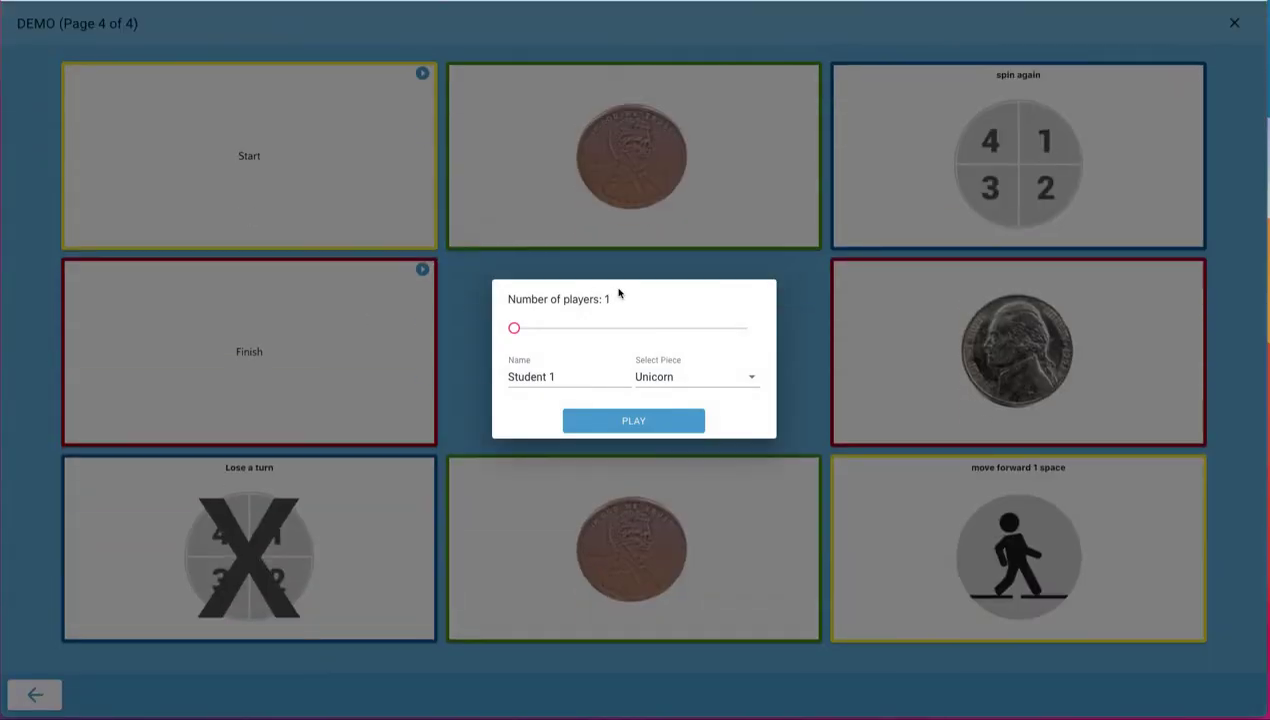
click(522, 331)
mouse_move(522, 331)
mouse_down()
mouse_move(645, 320)
mouse_move(689, 289)
mouse_move(734, 283)
mouse_move(539, 286)
mouse_move(524, 331)
mouse_up()
click(610, 424)
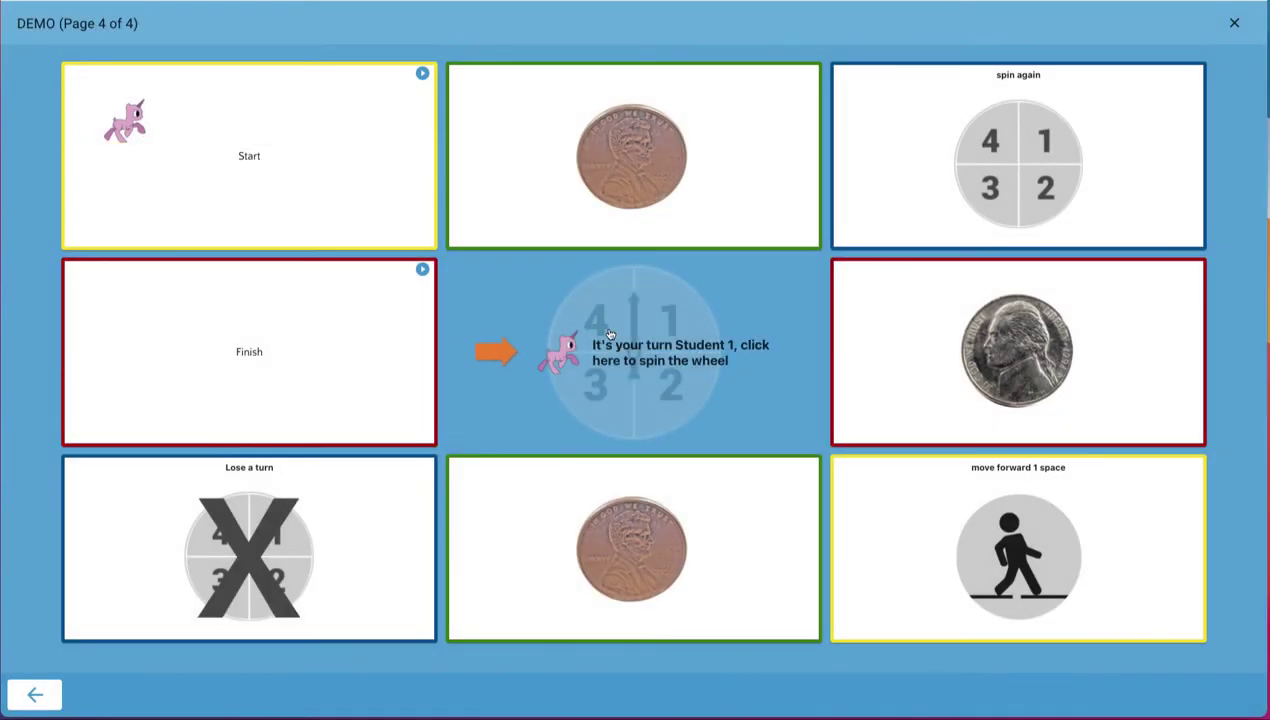
Step: Spin the wheel, view the first penny tile's pop-up with its audio, and leave the preview
click(607, 331)
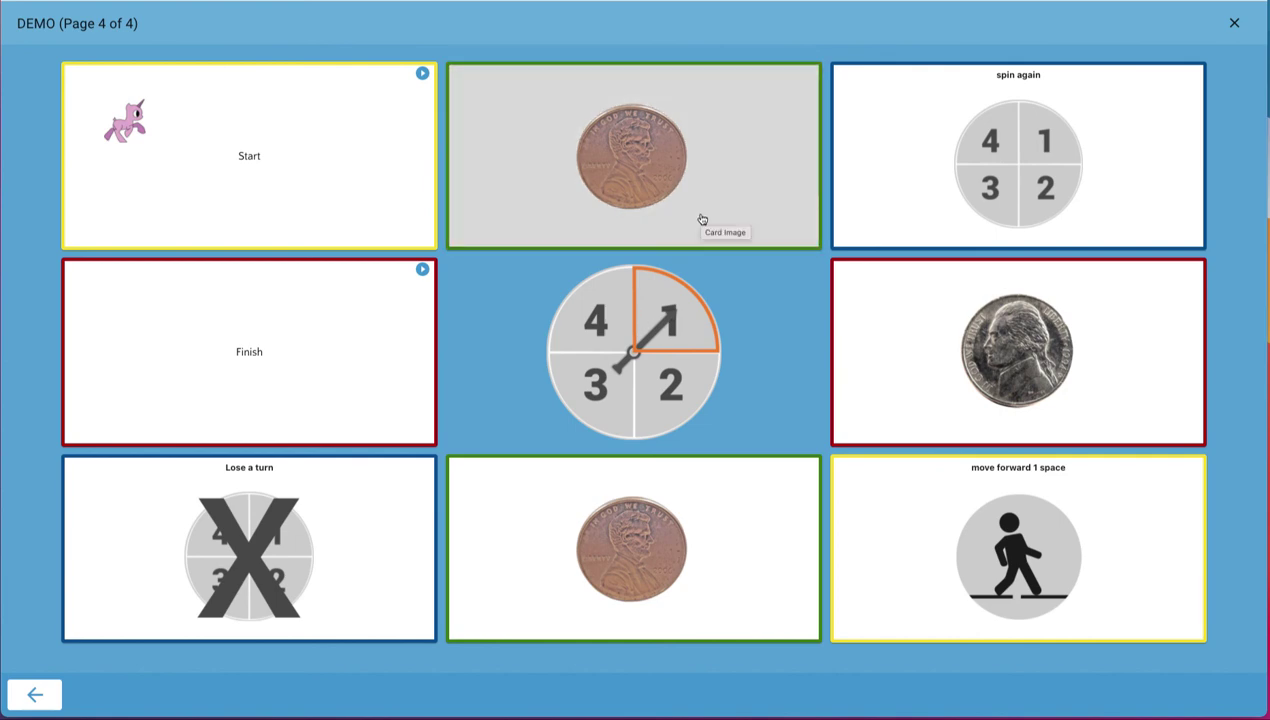
click(702, 219)
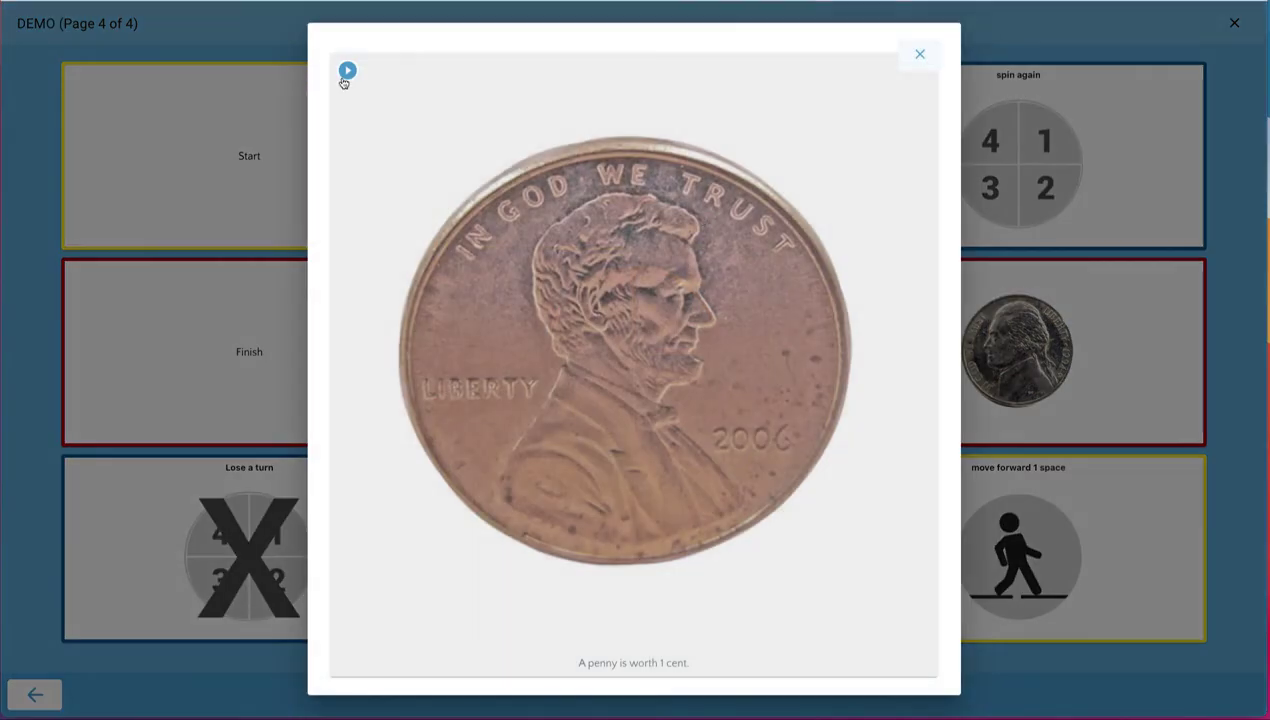
click(346, 74)
click(929, 62)
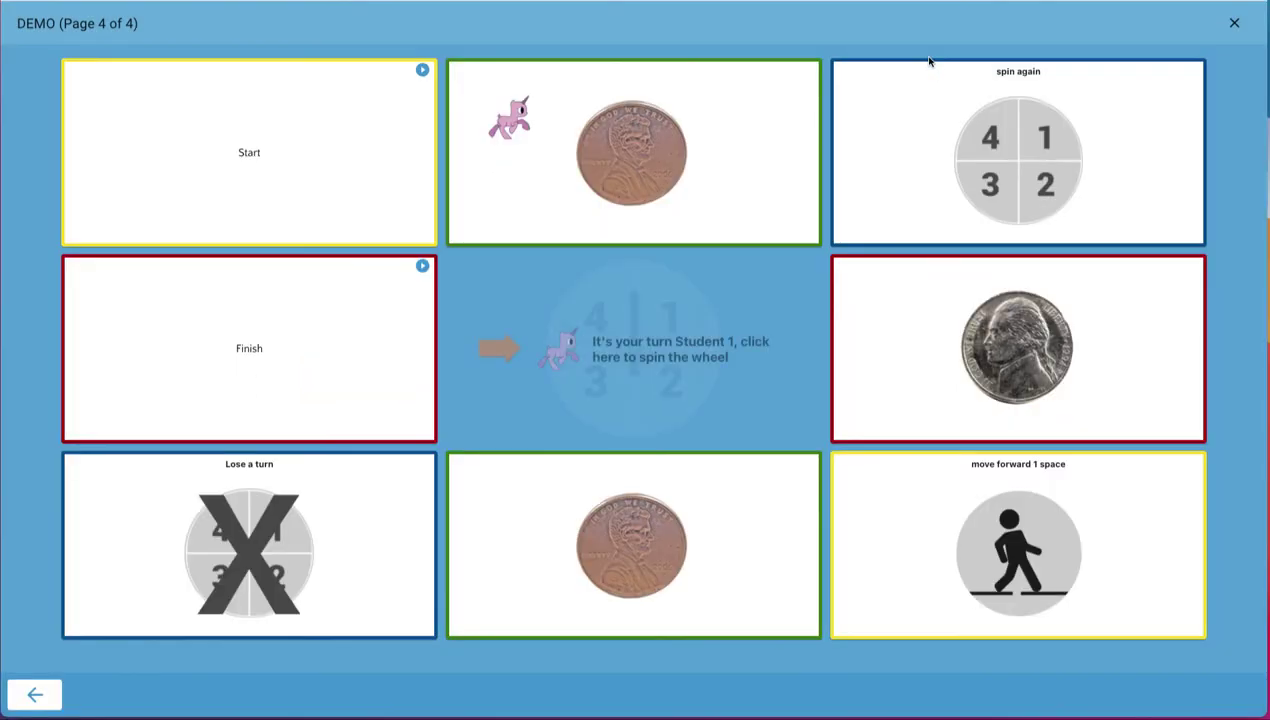
click(1234, 24)
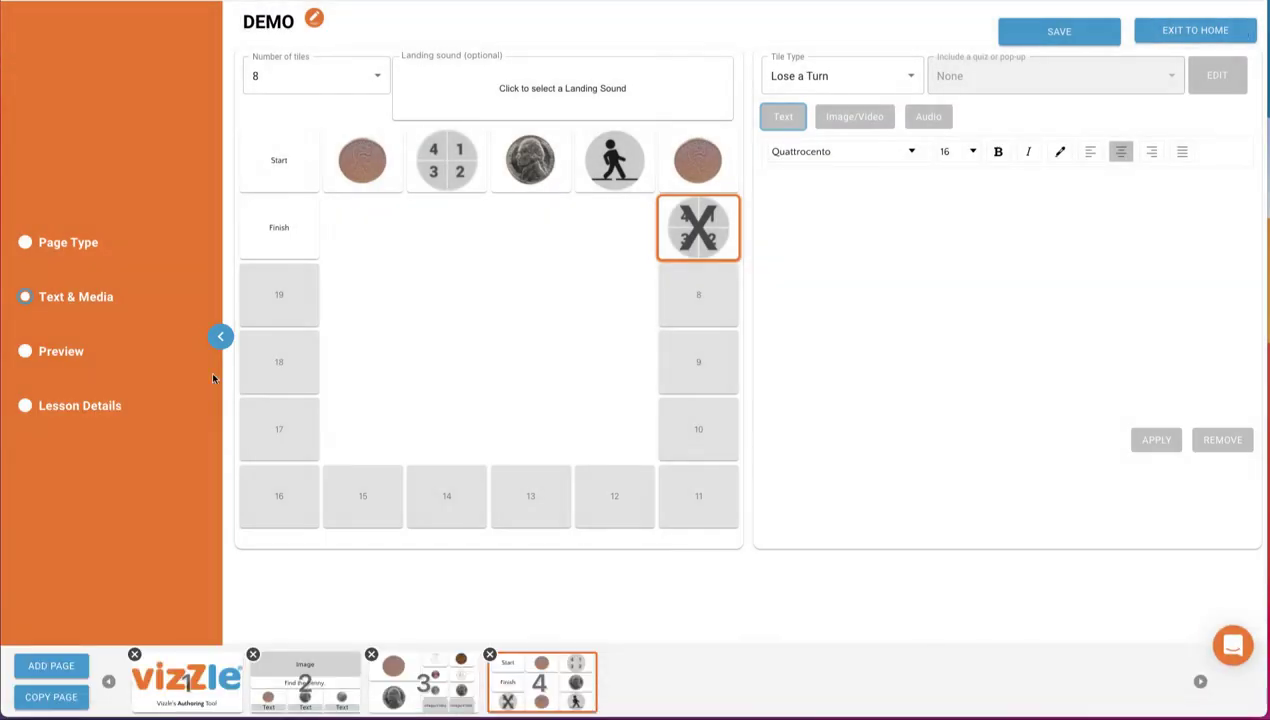
Step: Add a fifth page of type Sequencing and go to its text and media settings
click(82, 675)
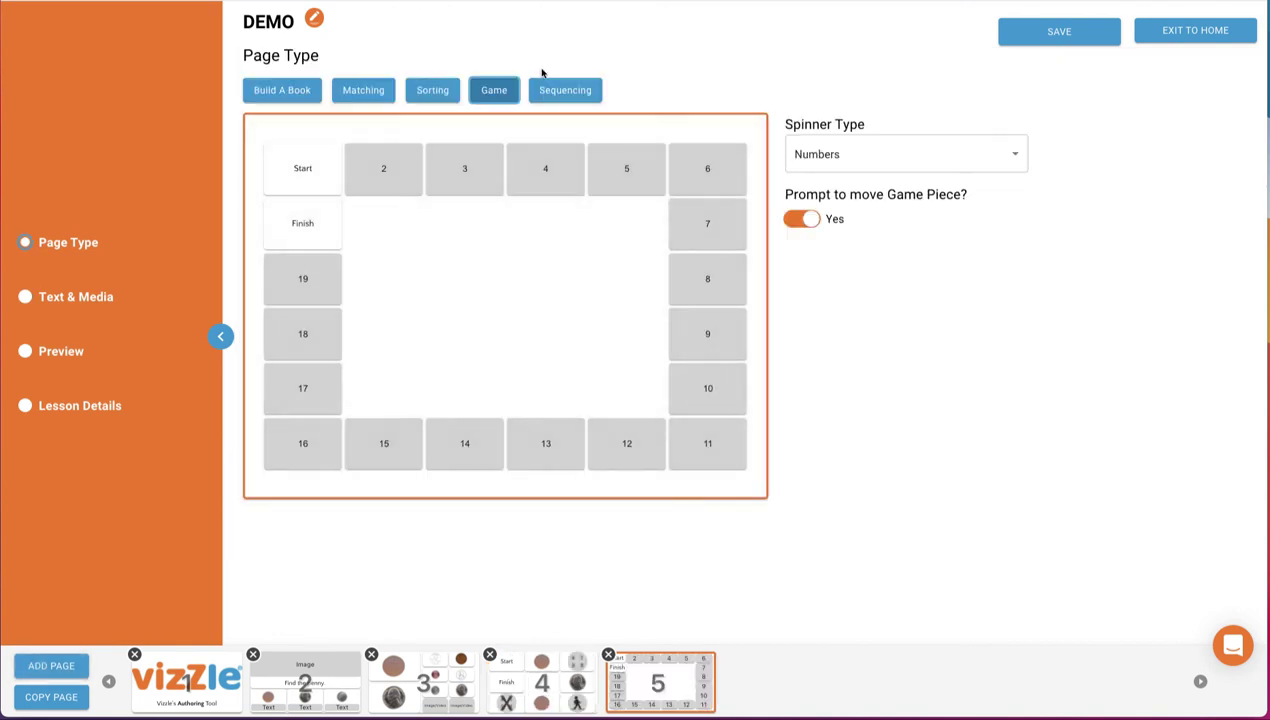
click(550, 90)
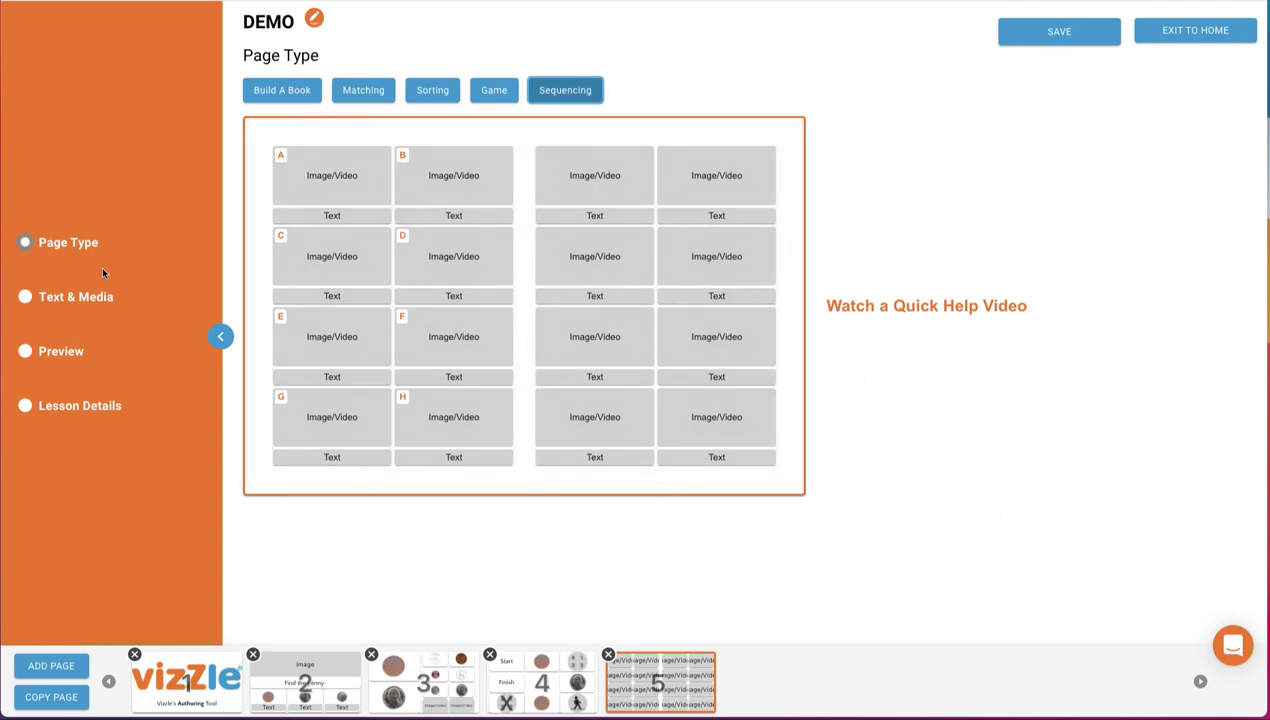
click(79, 297)
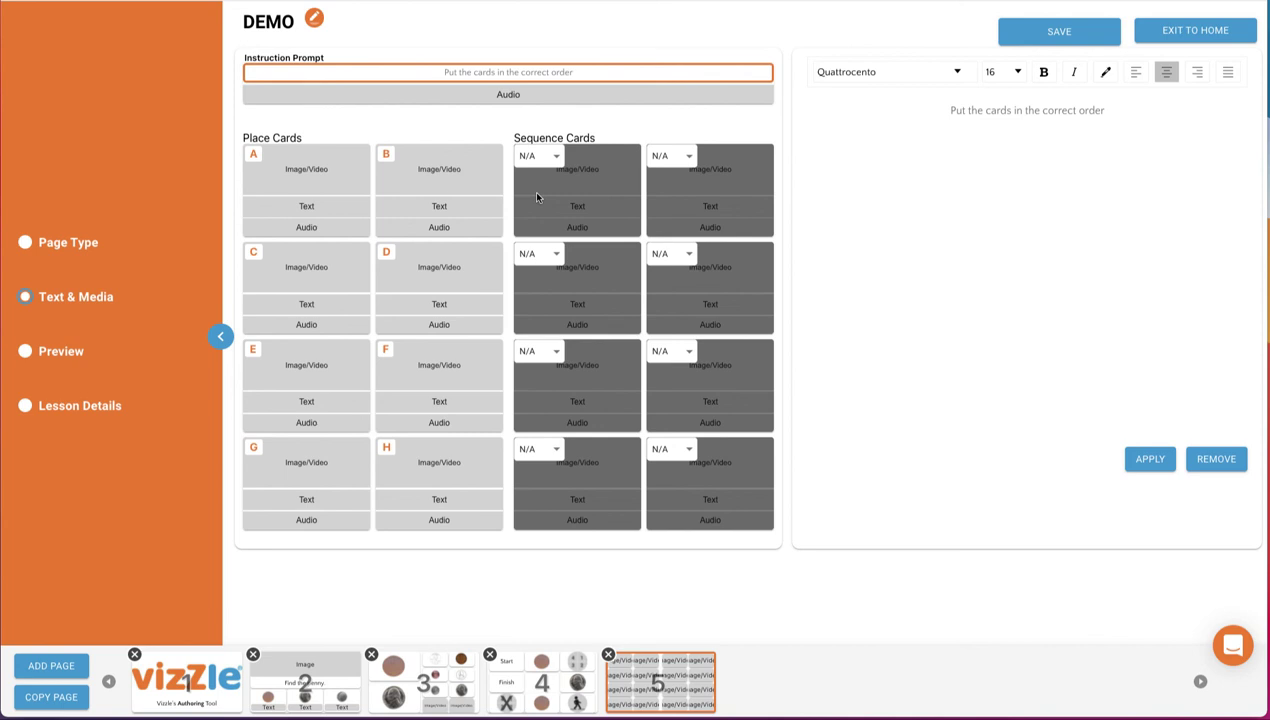
Step: Label place card A "1 cent" and place card B "5 cents"
click(309, 212)
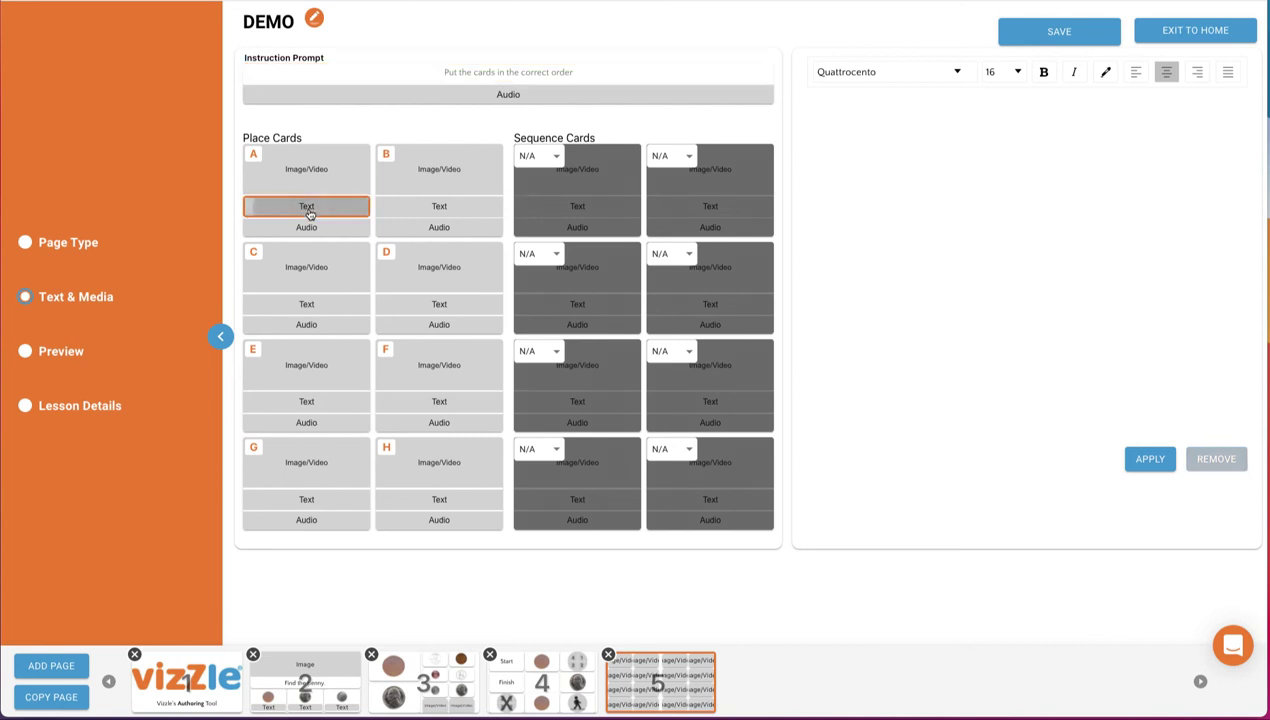
click(866, 118)
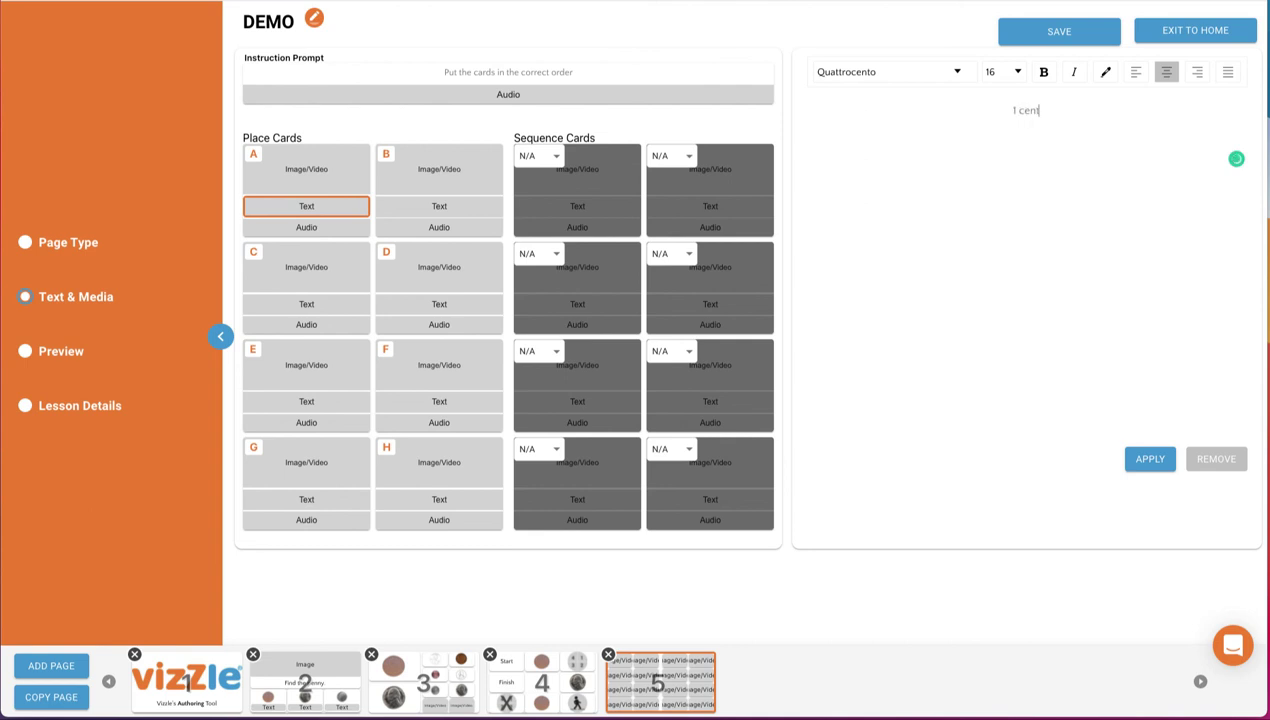
click(1149, 459)
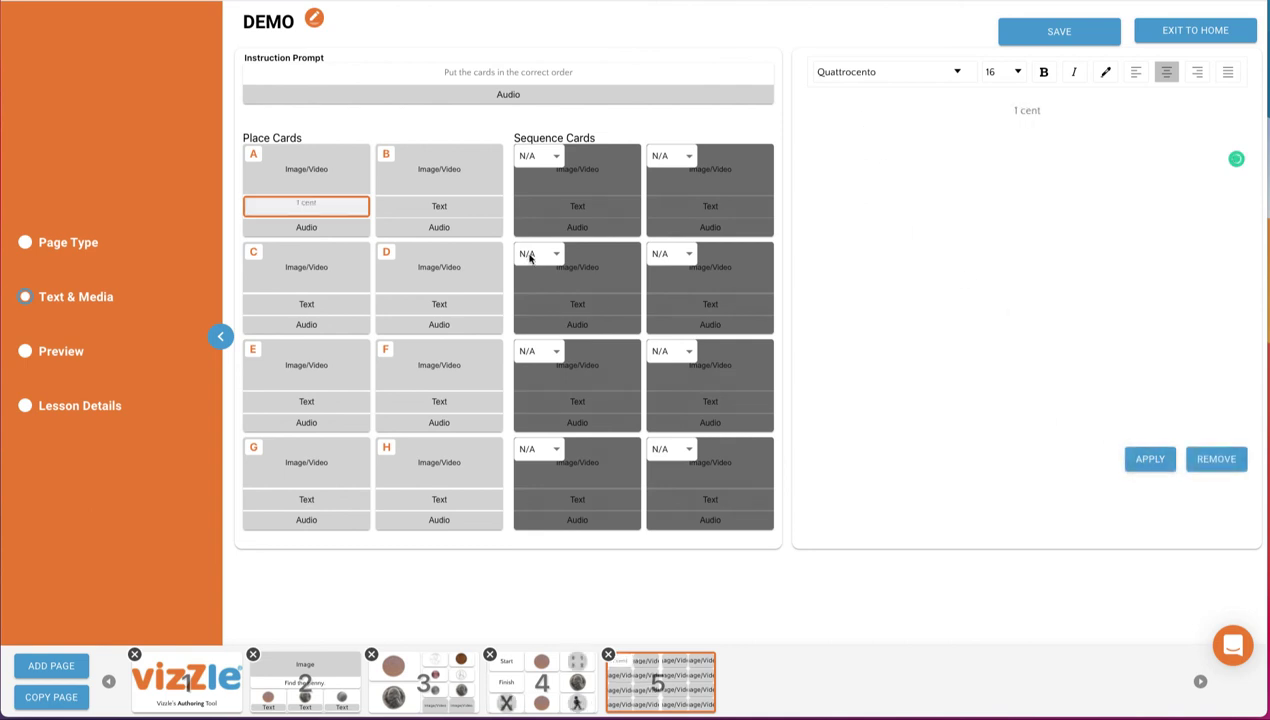
click(477, 214)
text(5 cents)
click(1137, 458)
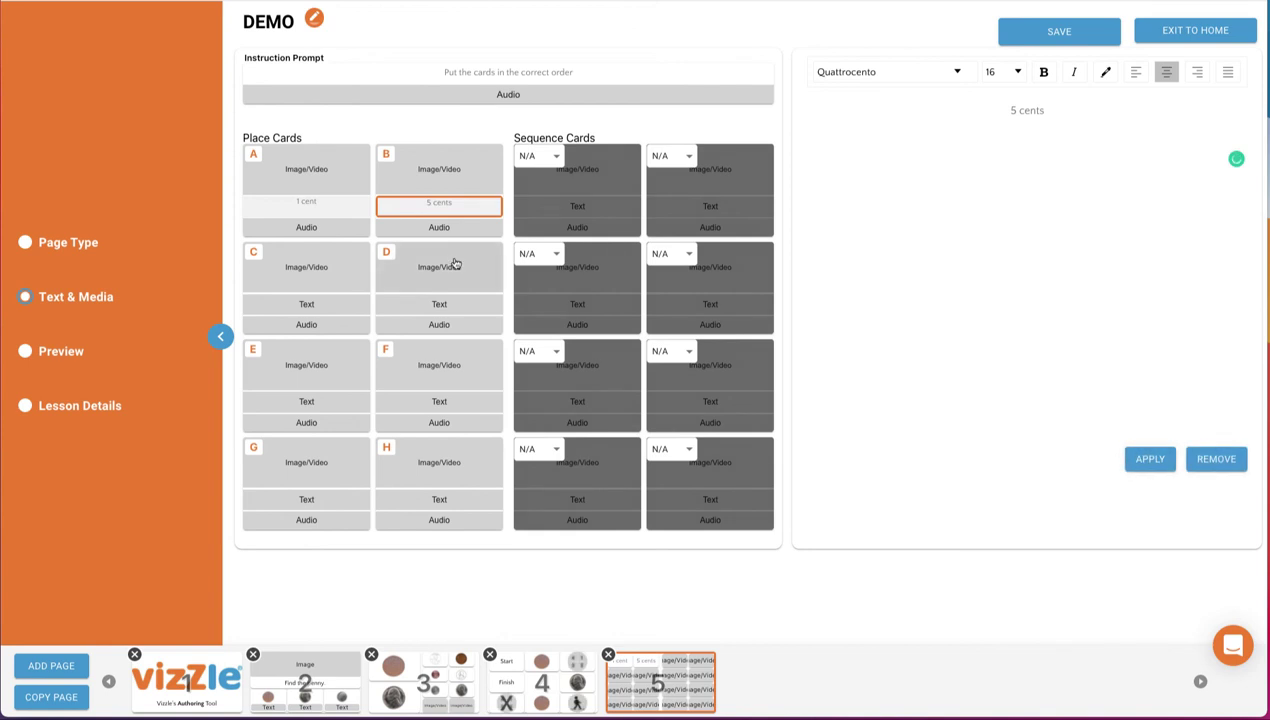
Step: Label place card C "10 cents" and place card D "25 cents"
click(307, 303)
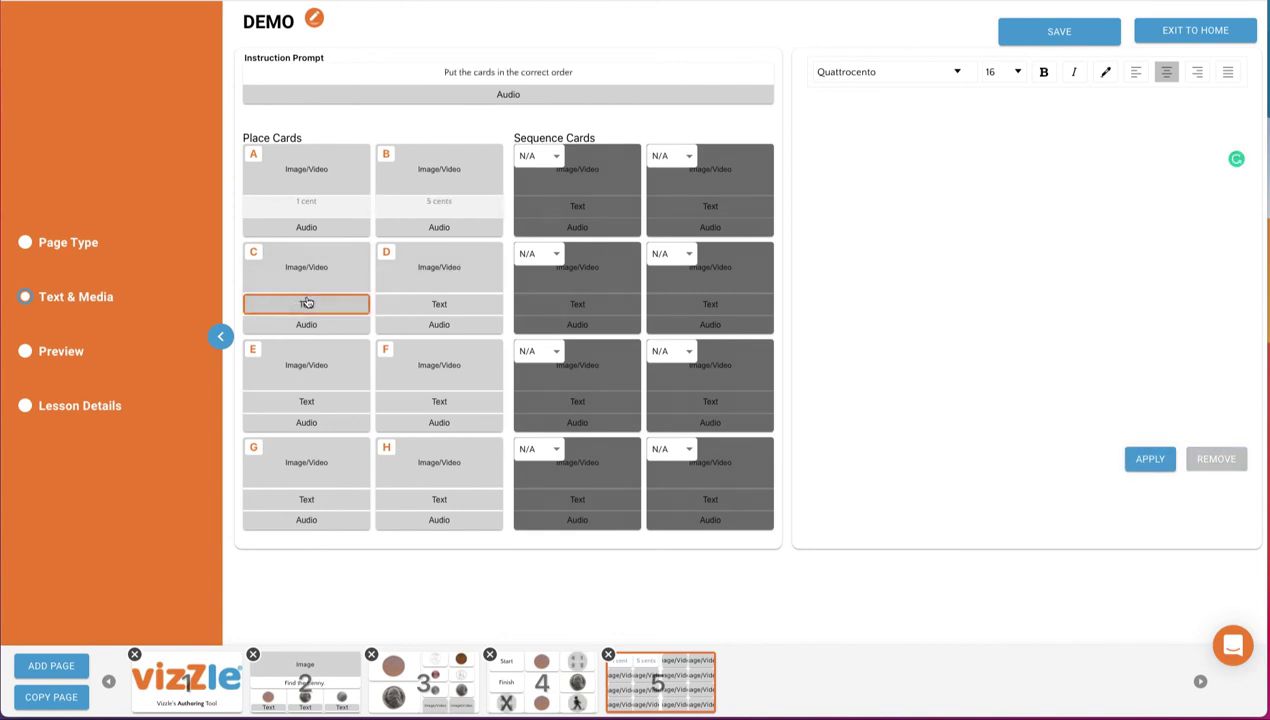
text(10 cents)
click(1150, 458)
click(436, 304)
text(25 cents)
click(1166, 460)
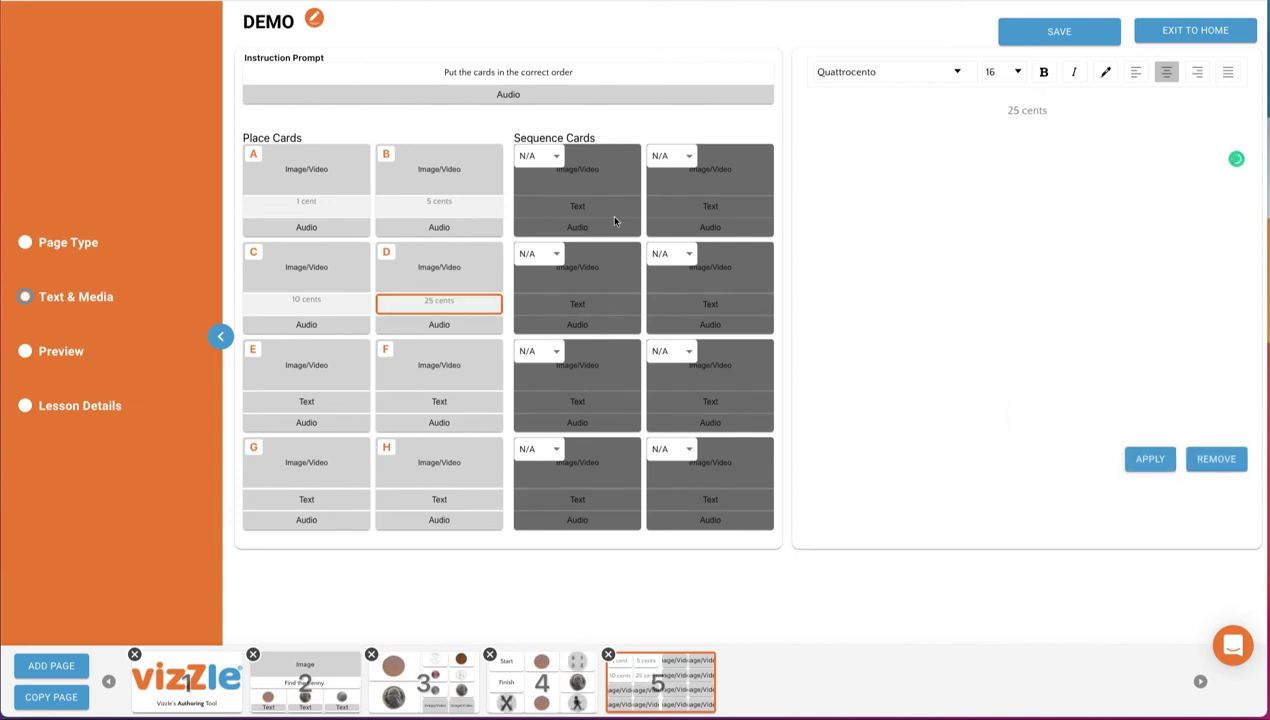
Step: Assign the first sequence card to place card A and give it the recently used dark brown penny image
click(556, 160)
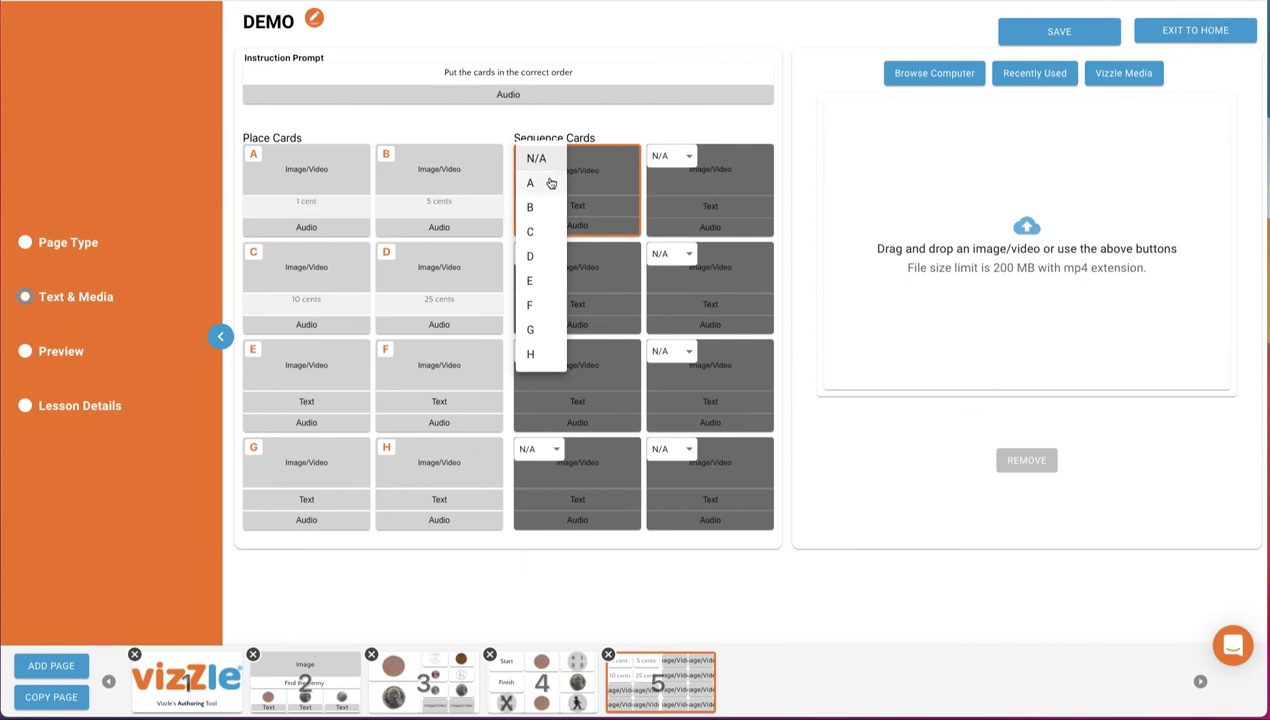
click(549, 183)
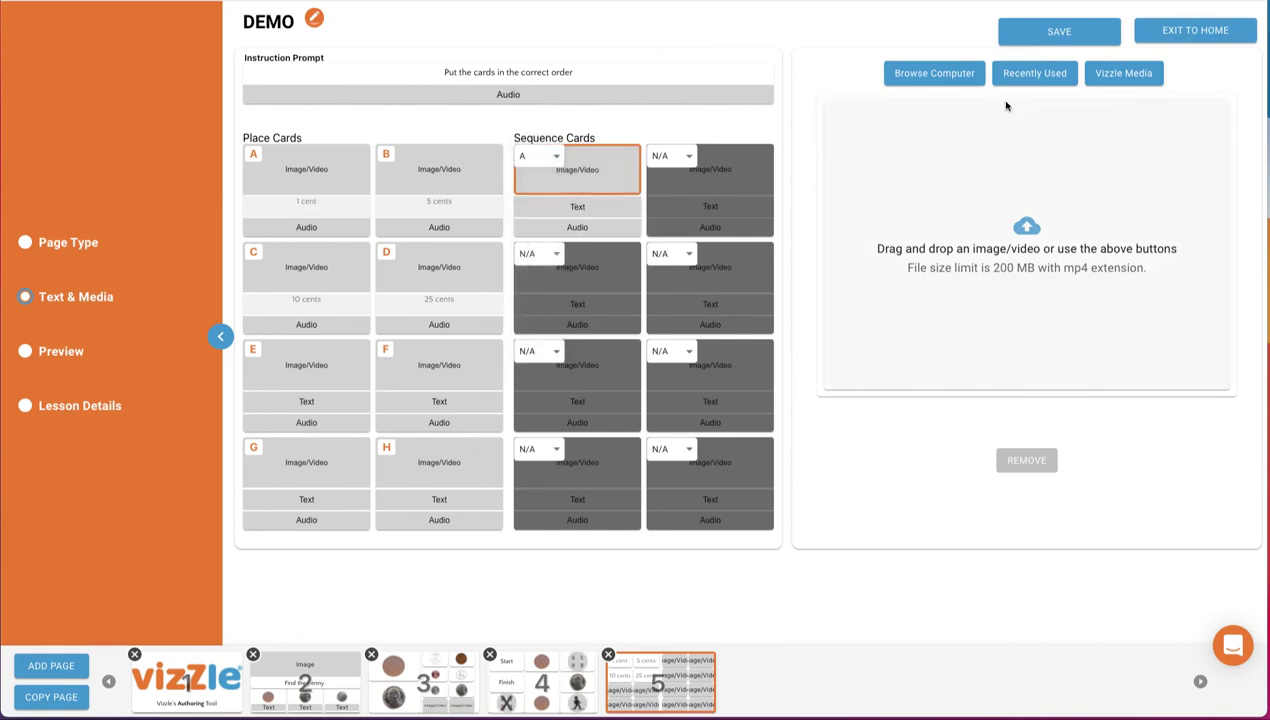
click(1034, 78)
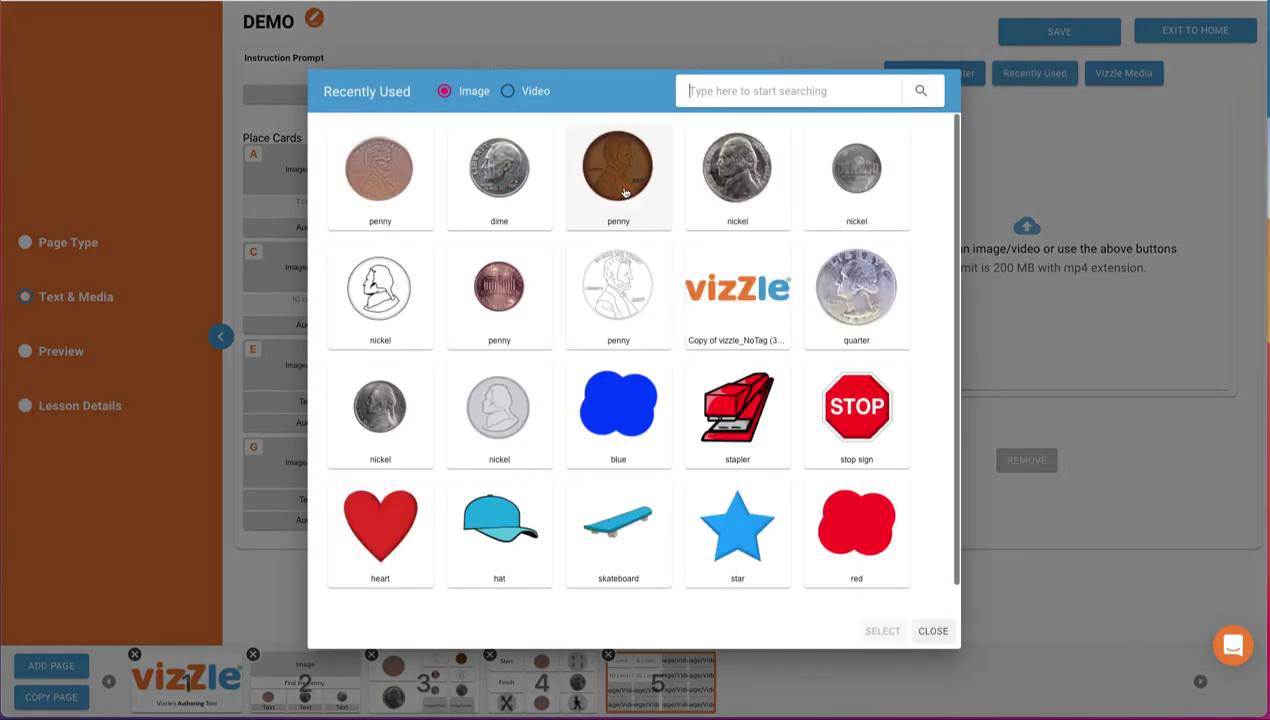
click(624, 192)
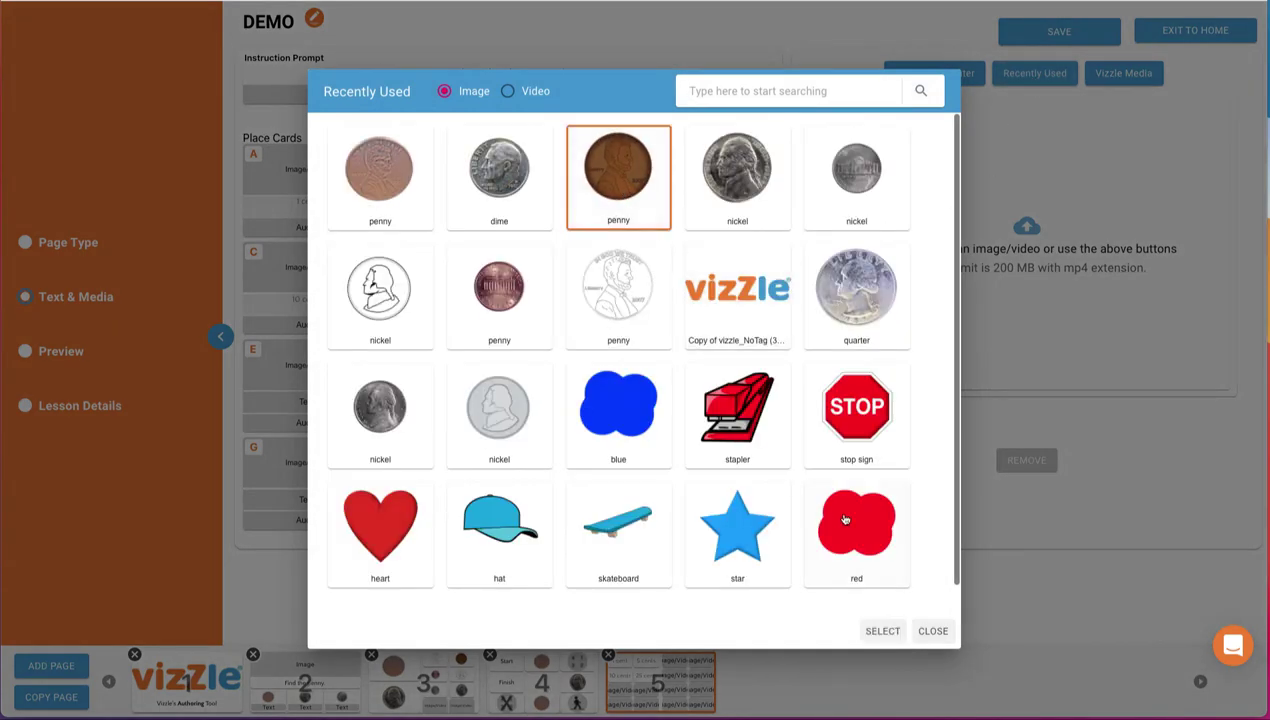
click(889, 630)
Step: Assign the second sequence card to place card B and give it the recently used nickel photo
click(686, 155)
click(672, 183)
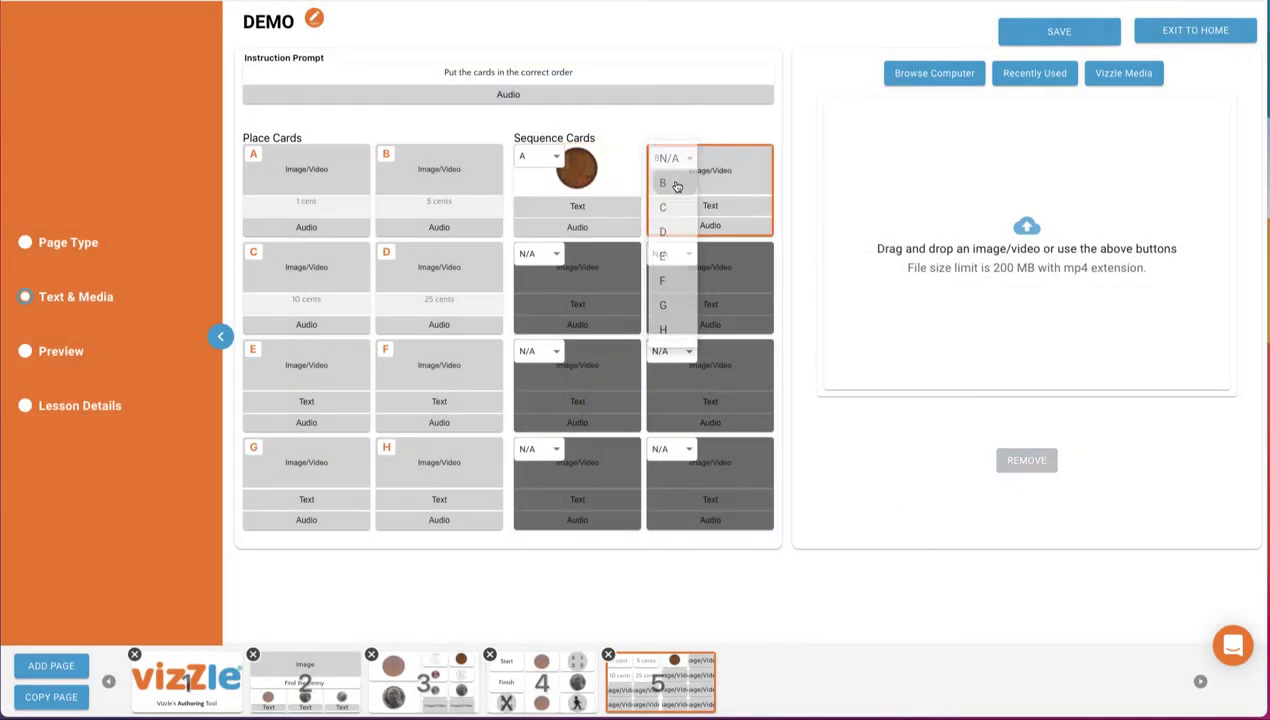
click(1030, 75)
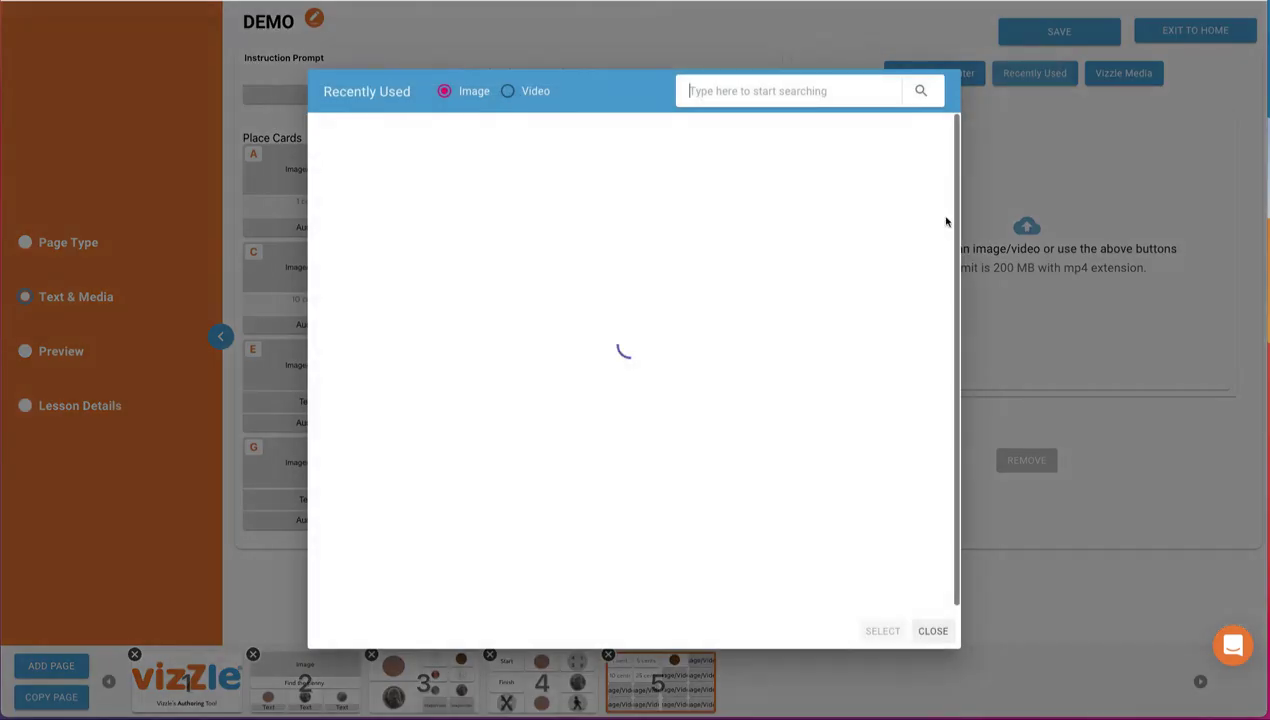
click(737, 170)
click(883, 630)
Step: Assign the third sequence card to place card C and give it the recently used dime image
click(551, 252)
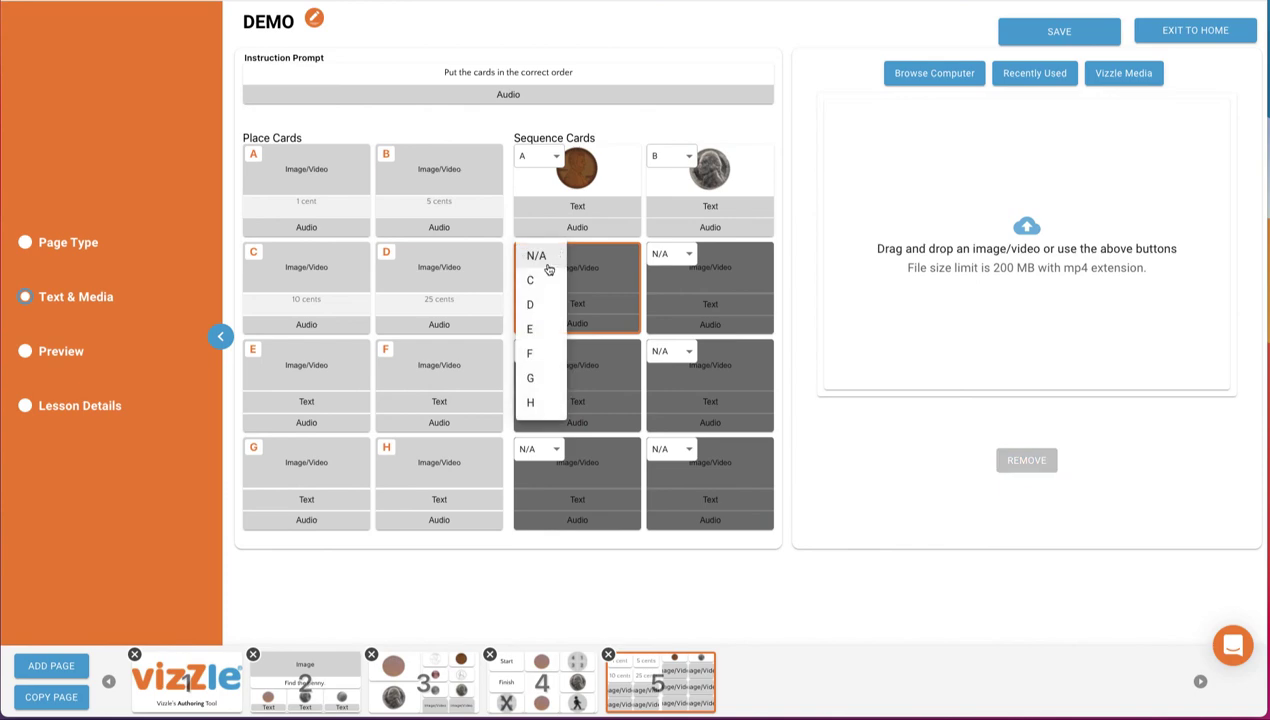
click(540, 281)
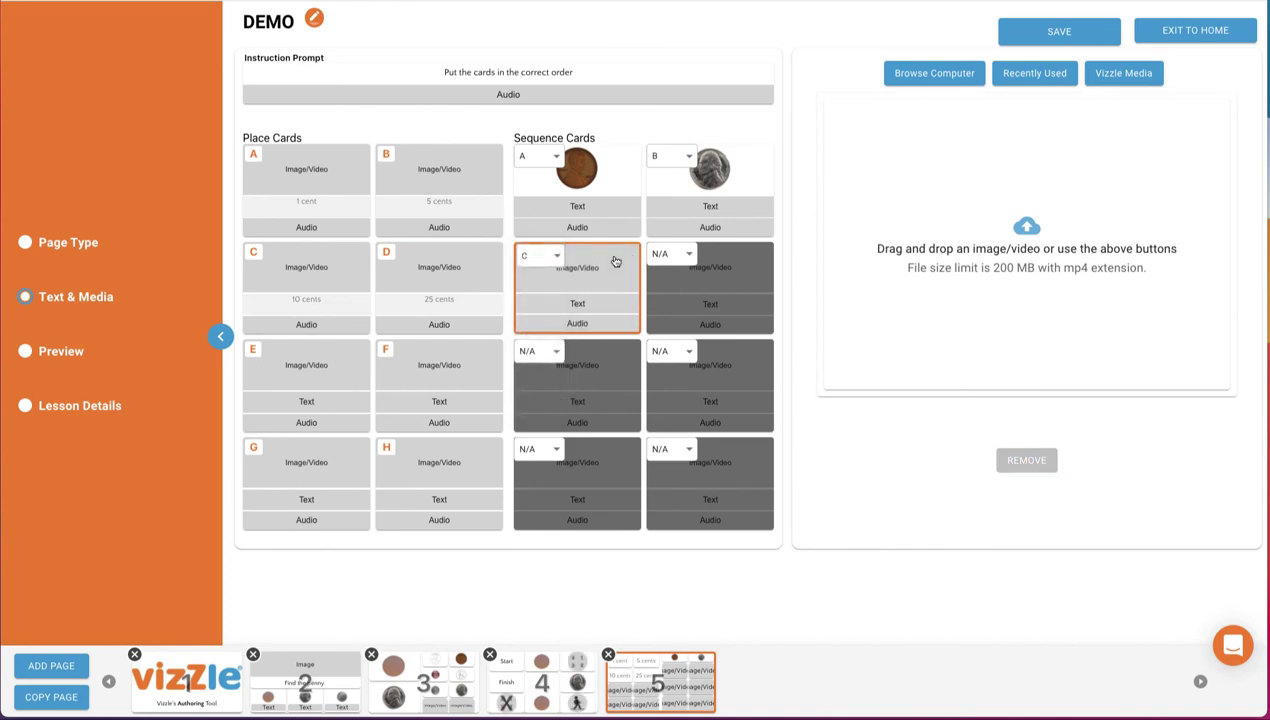
click(1030, 73)
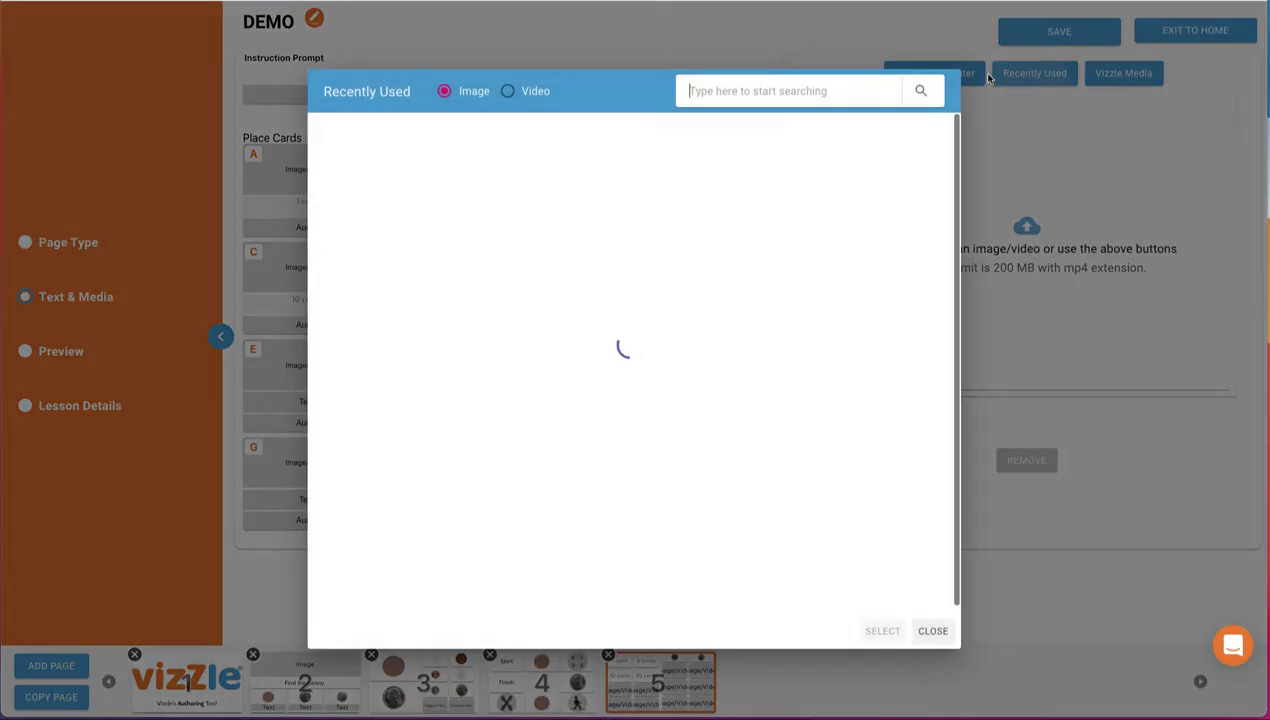
click(731, 205)
click(878, 632)
Step: Assign the fourth sequence card to place card D and give it the recently used quarter image
click(676, 257)
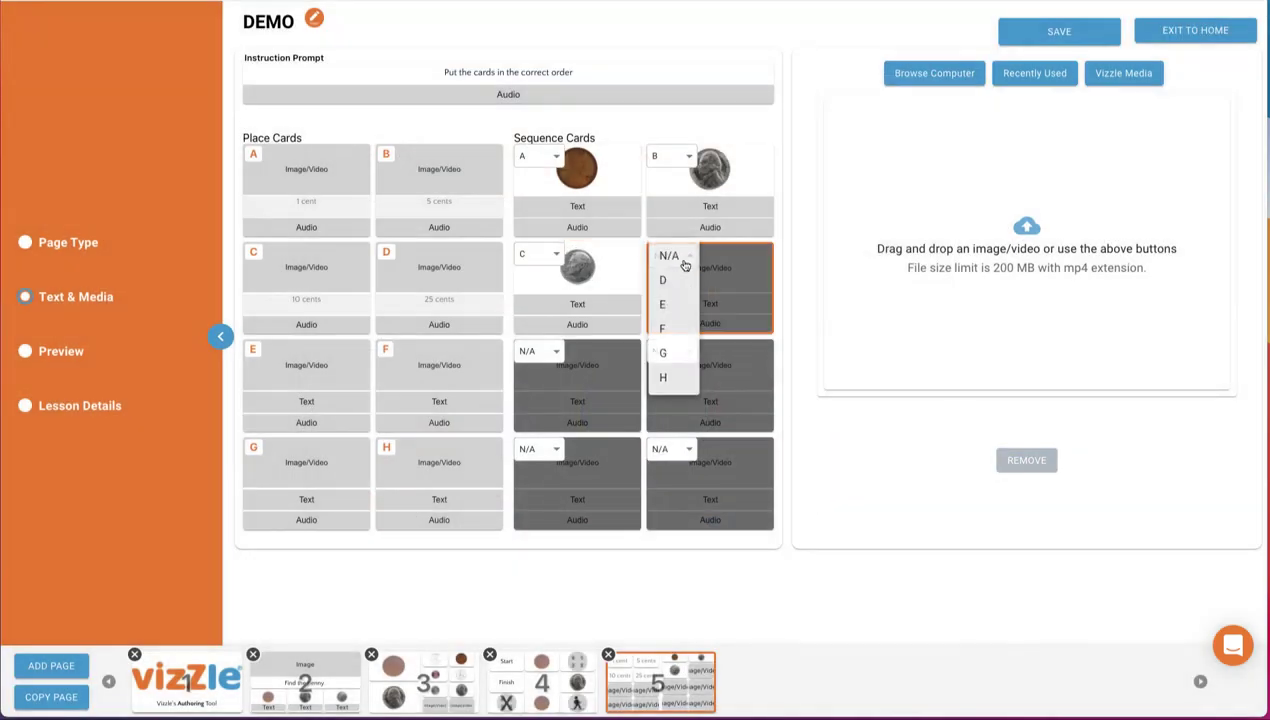
click(672, 283)
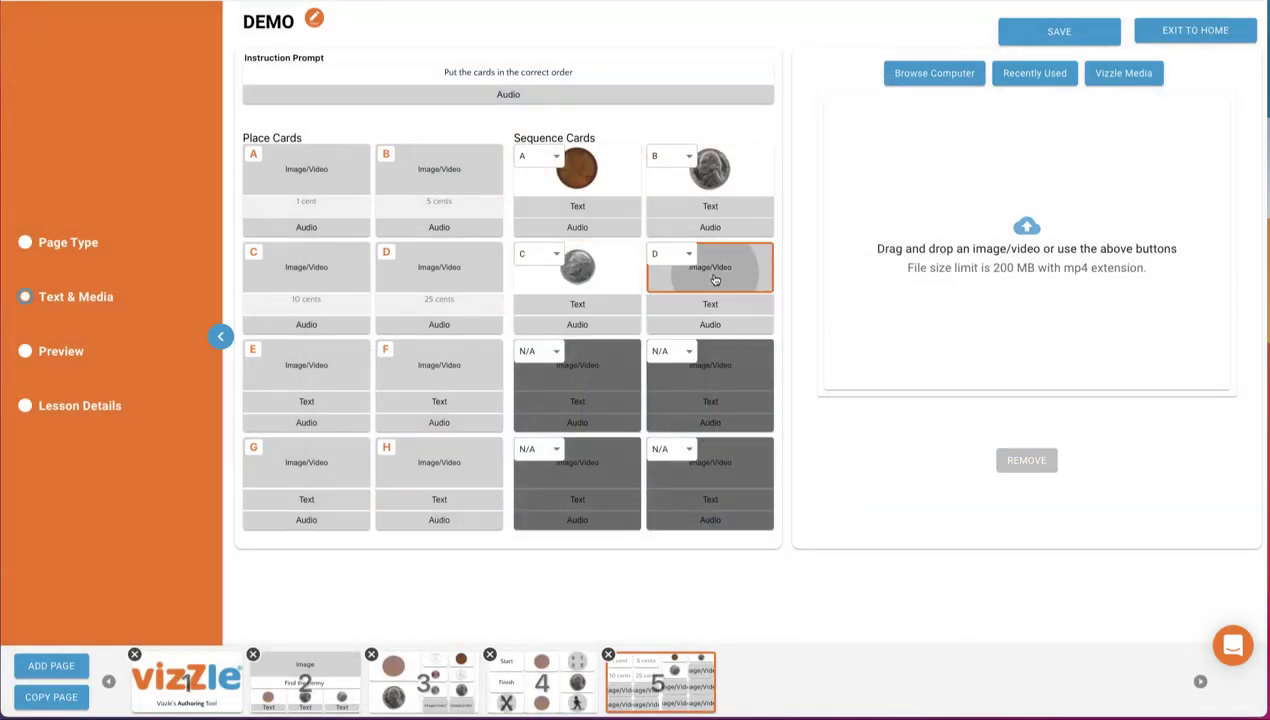
click(1034, 73)
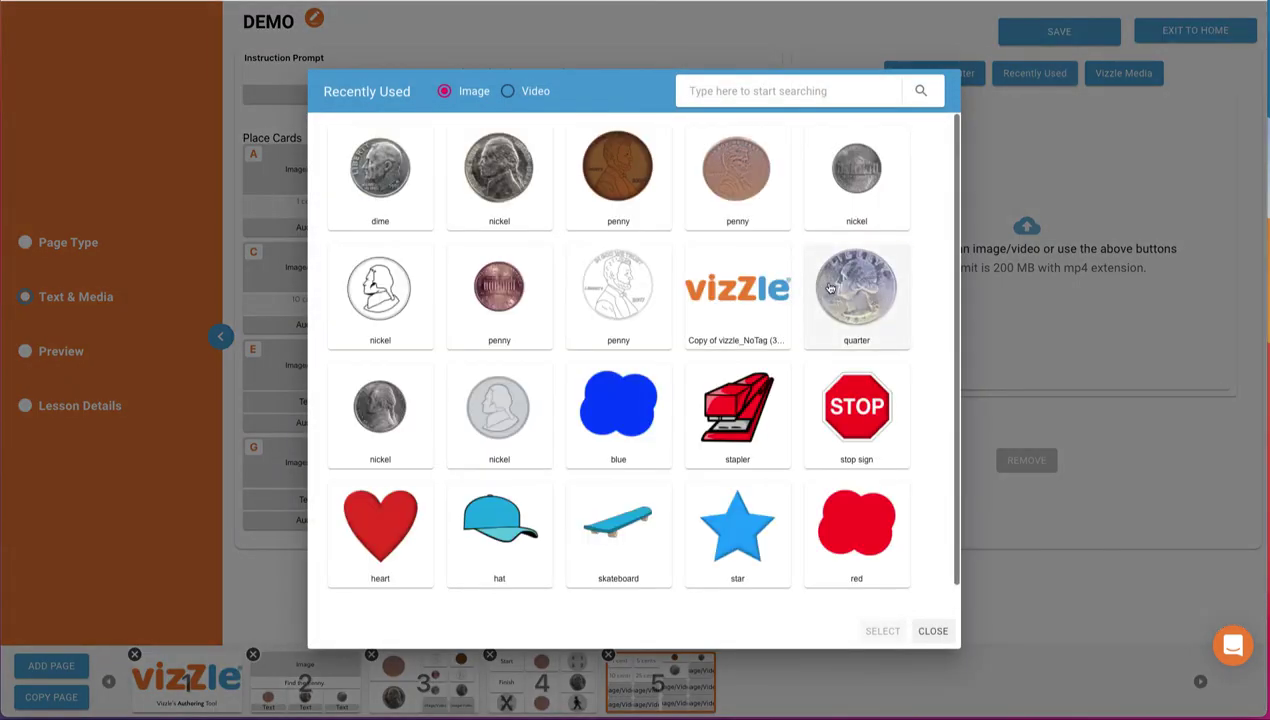
click(856, 295)
click(880, 630)
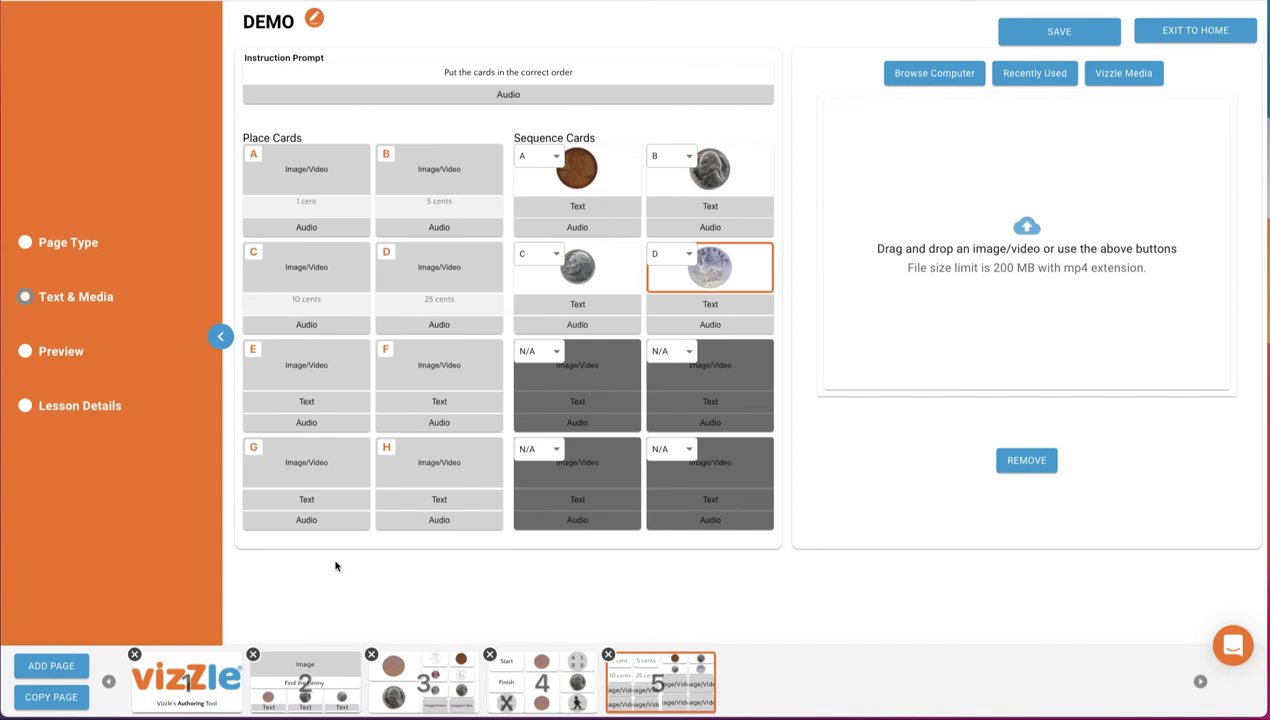
Step: Preview the sequencing page, place the penny on the "1 cent" card, and leave the preview
click(62, 351)
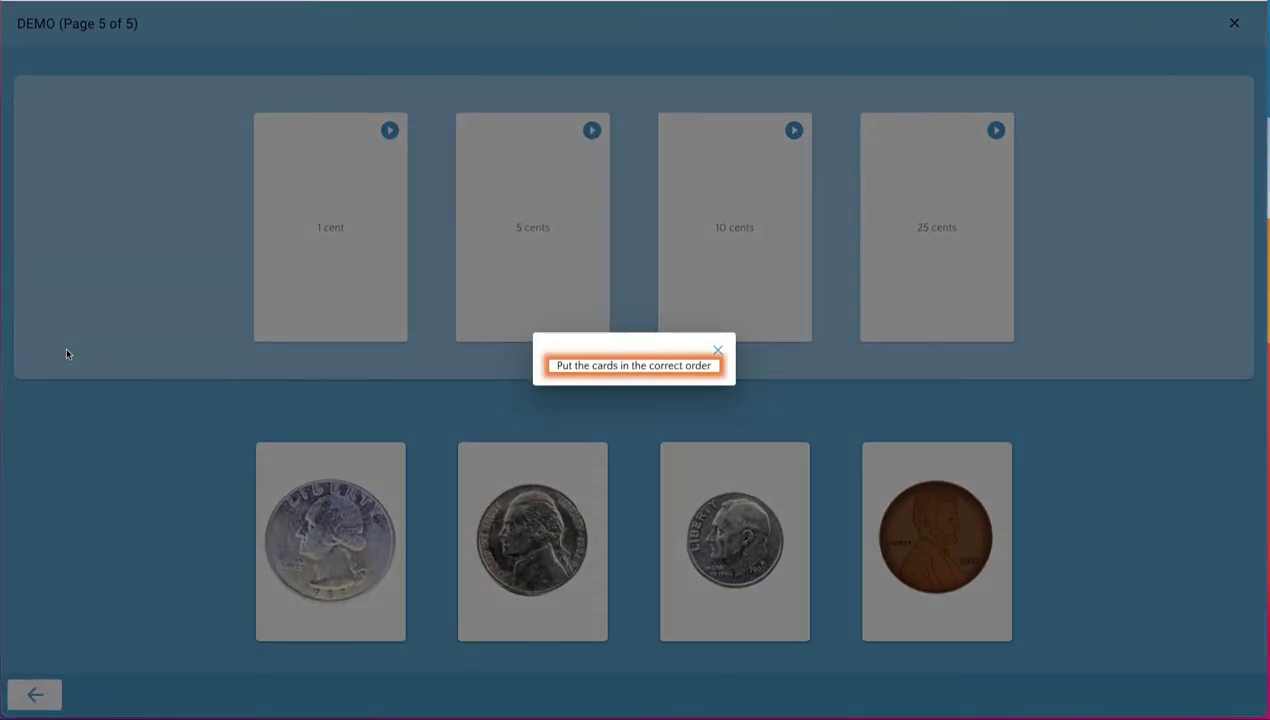
click(960, 530)
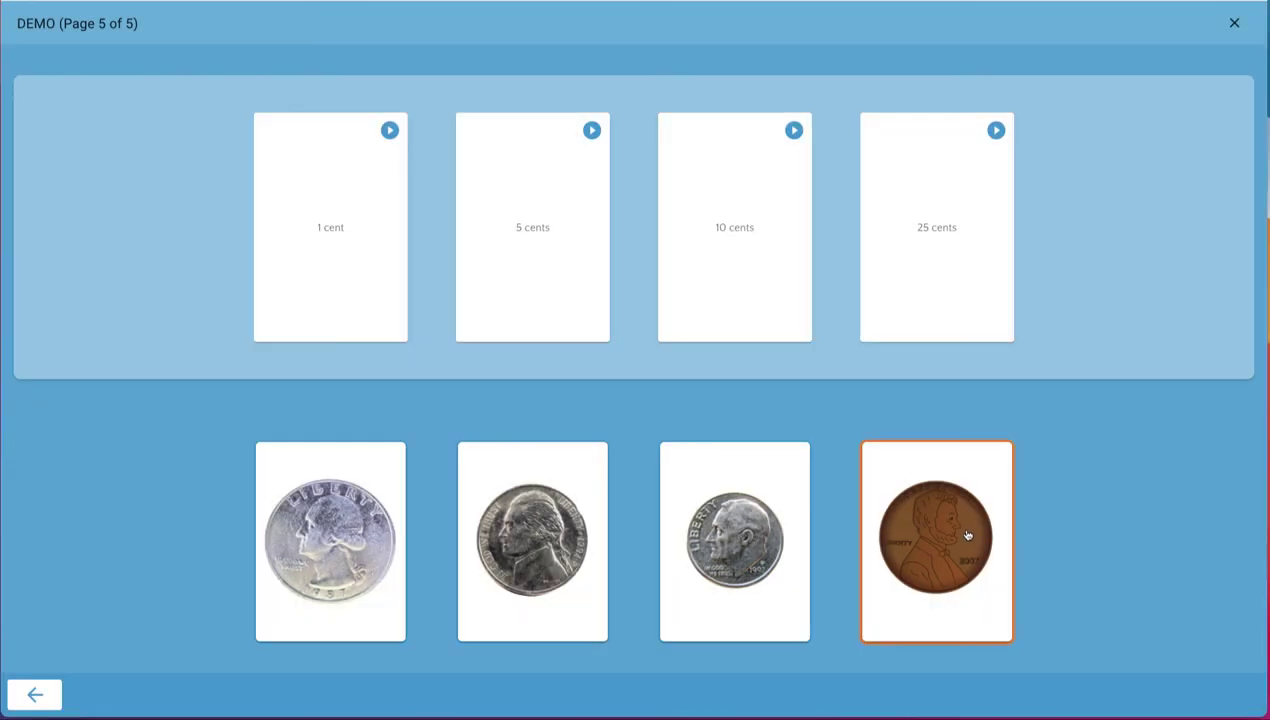
drag(901, 513, 305, 228)
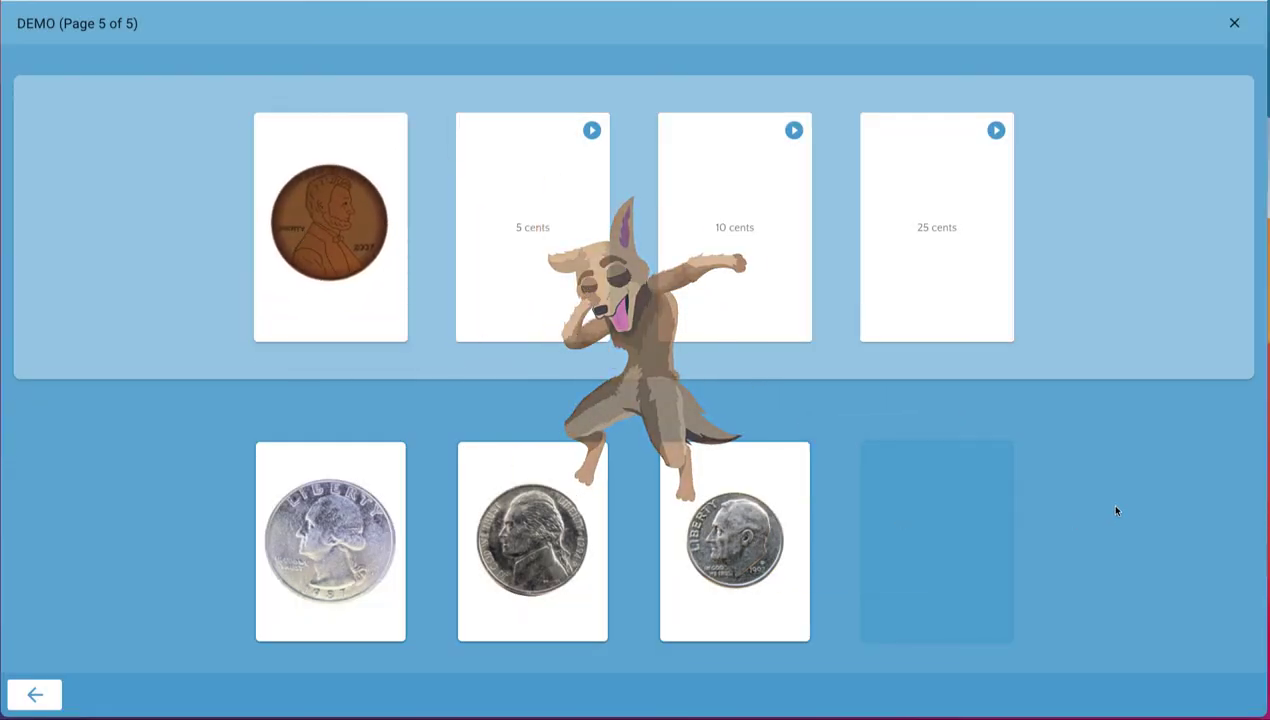
click(1235, 24)
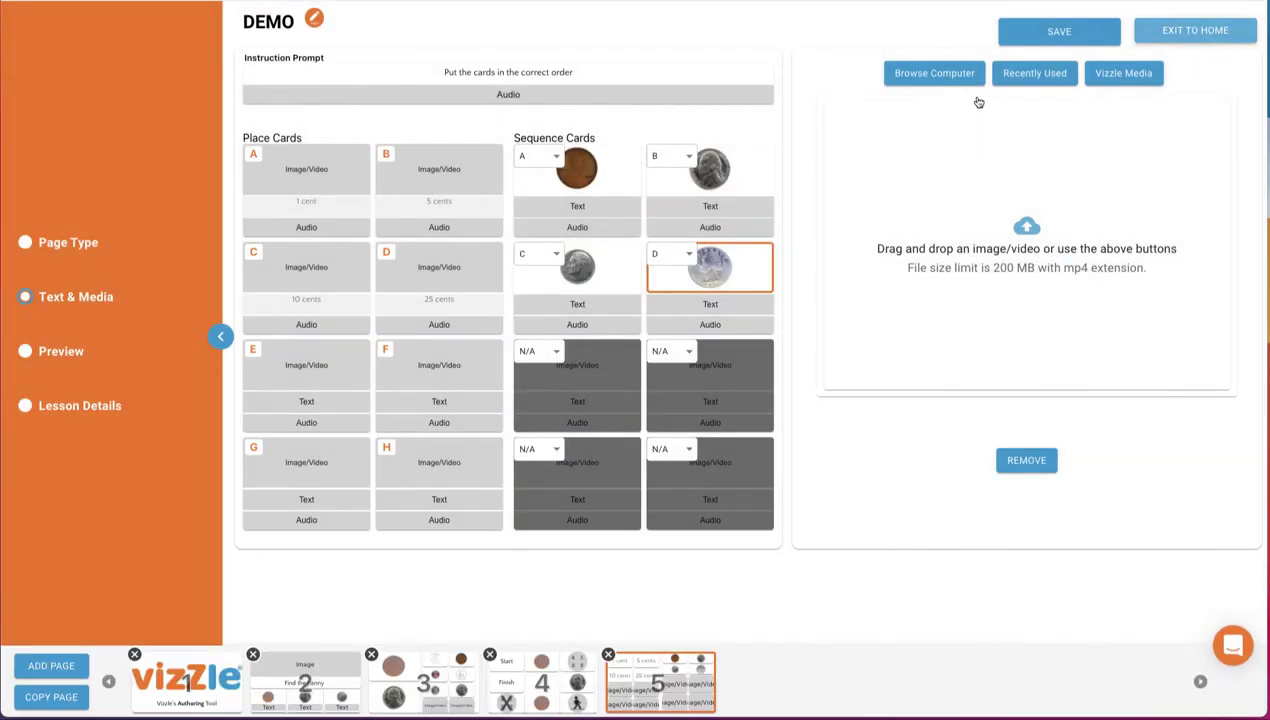
Step: In the lesson details, set the subject to Math and the description to "Coin lesson"
click(60, 414)
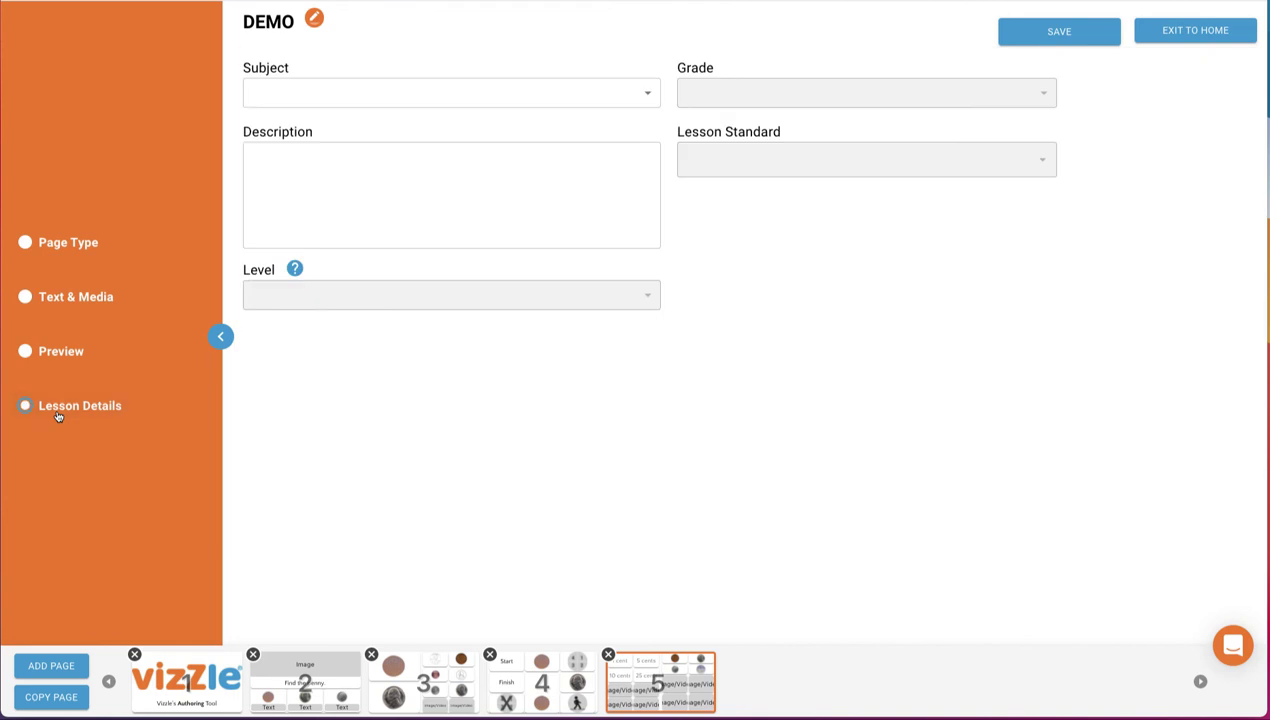
click(345, 100)
click(335, 124)
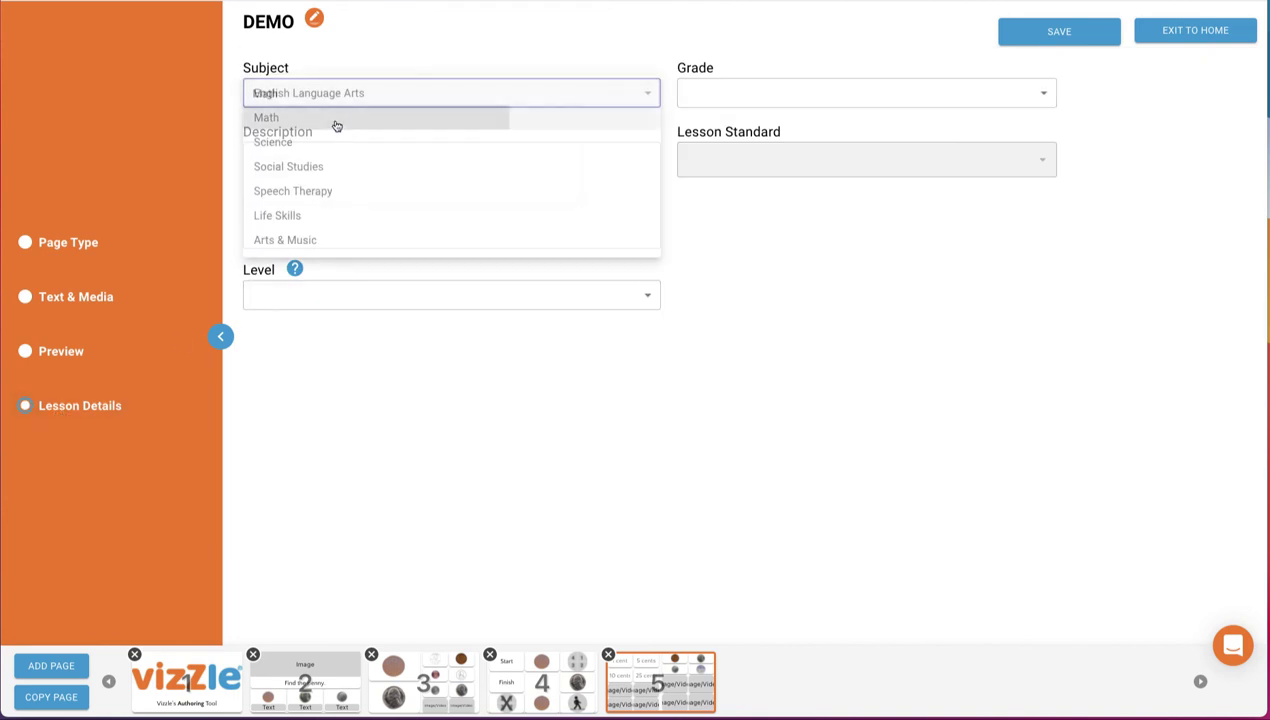
click(334, 163)
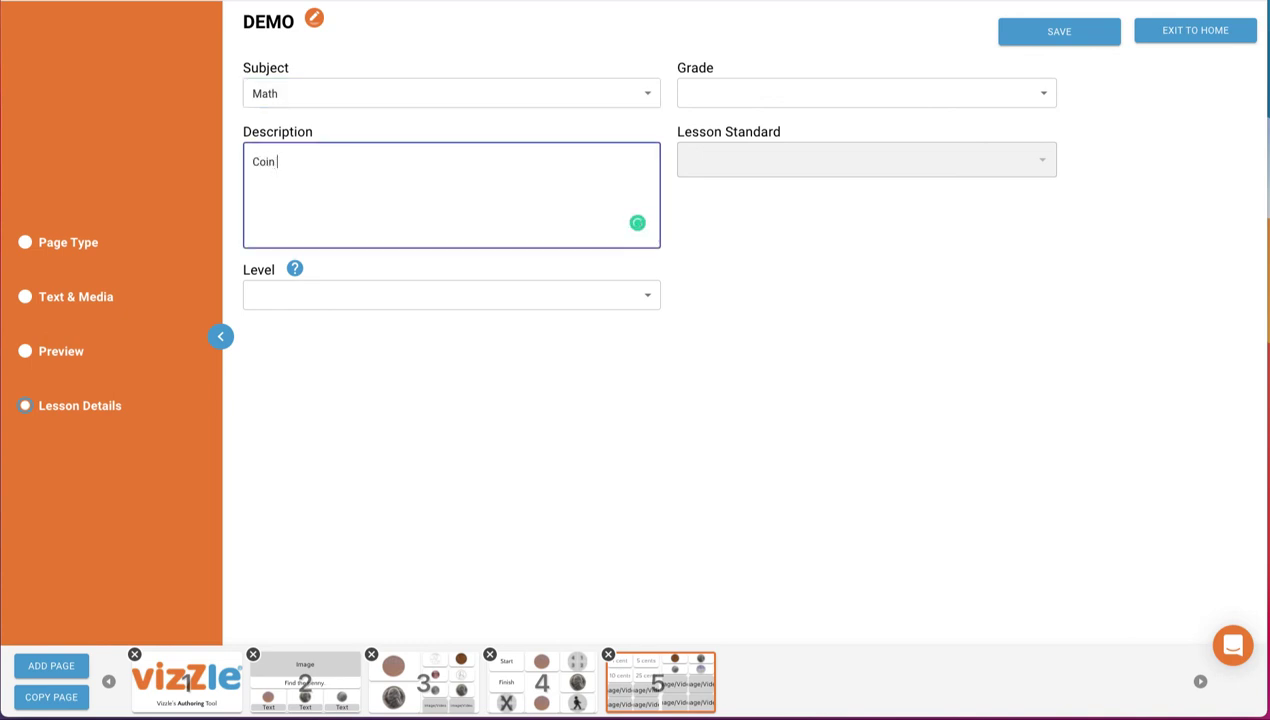
text(Coin lesson)
Step: Set the lesson level to "2 - Modified text, visual cues" and the grade to 1
click(309, 286)
click(298, 318)
click(1013, 87)
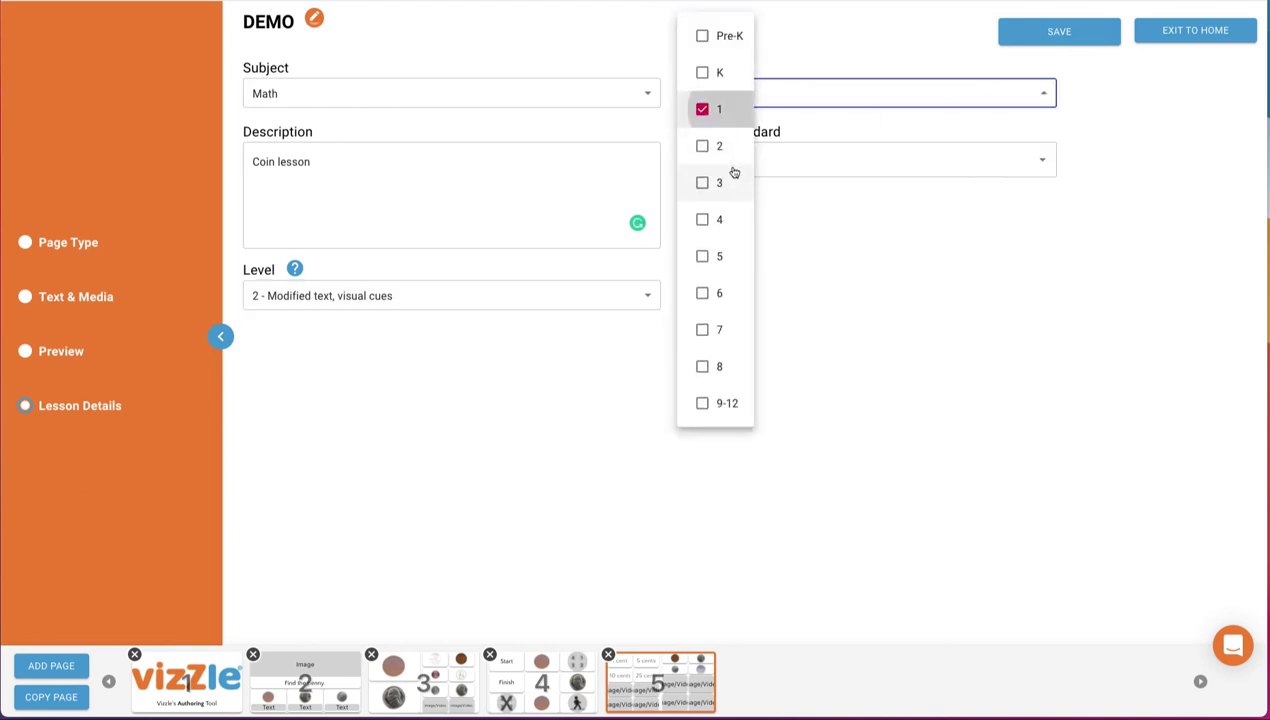
click(912, 158)
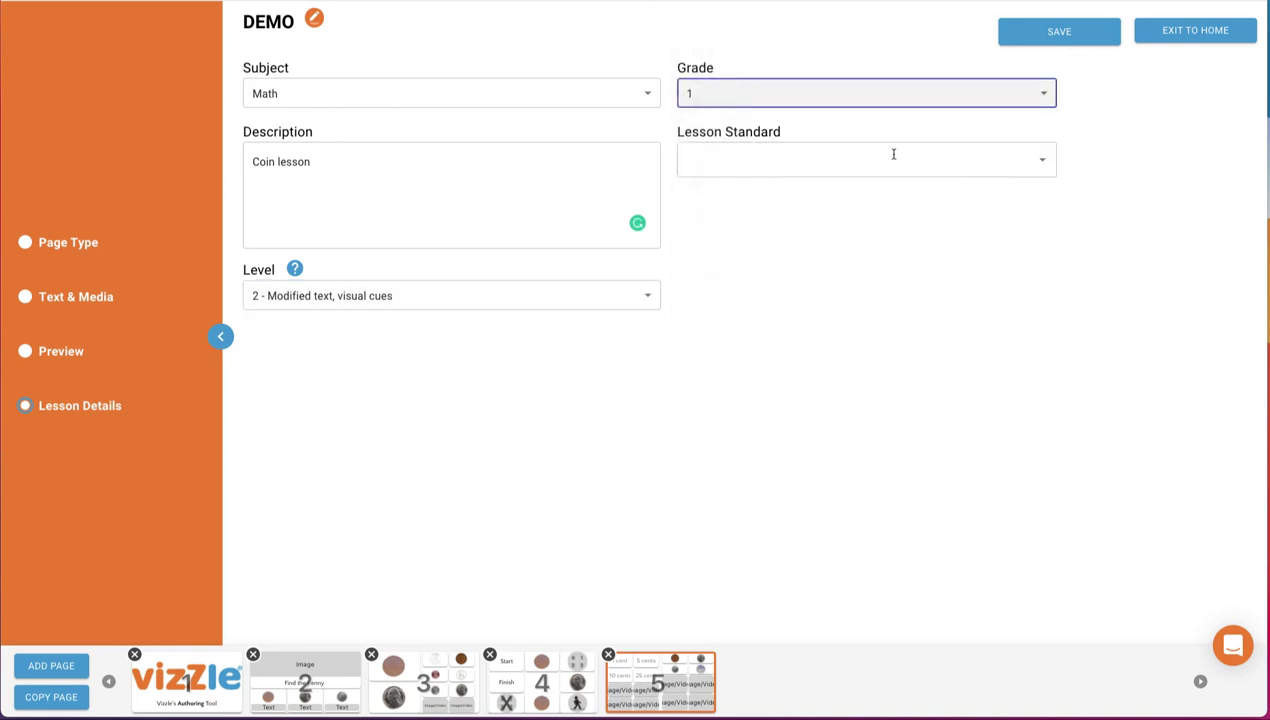
click(891, 156)
Step: Save the DEMO lesson and exit the editor to the authoring home page
click(1041, 30)
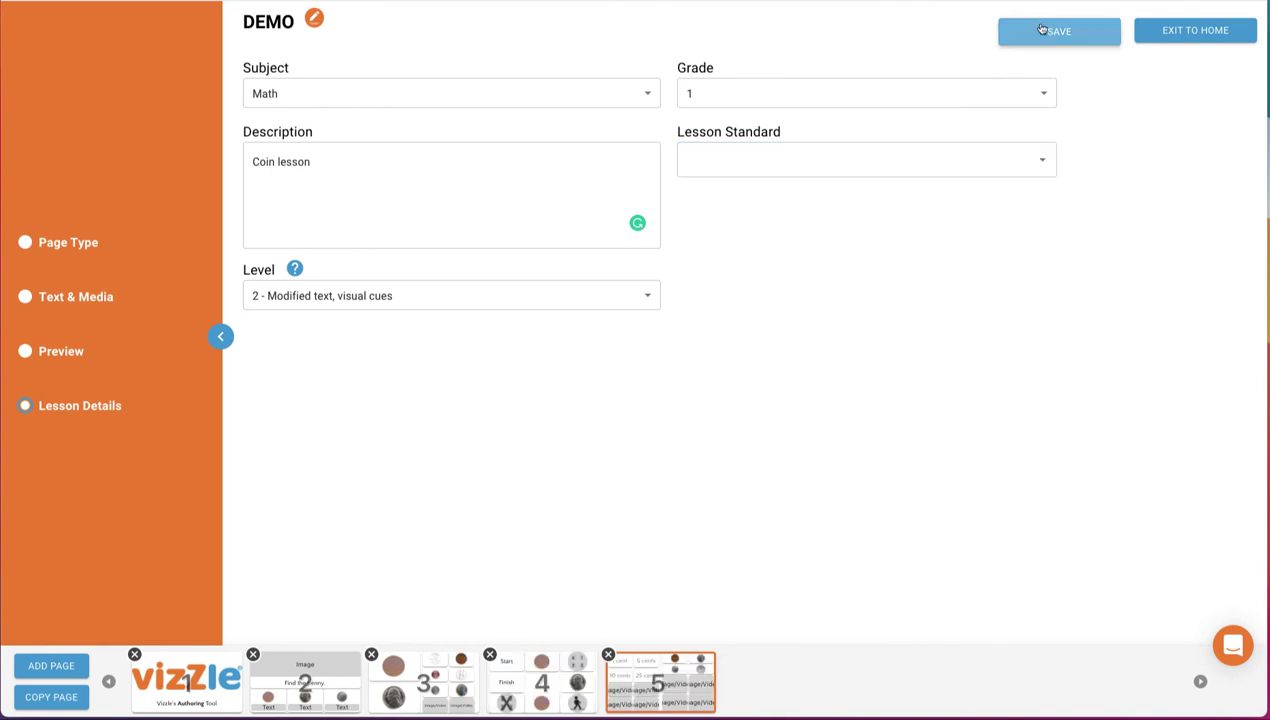
click(1188, 32)
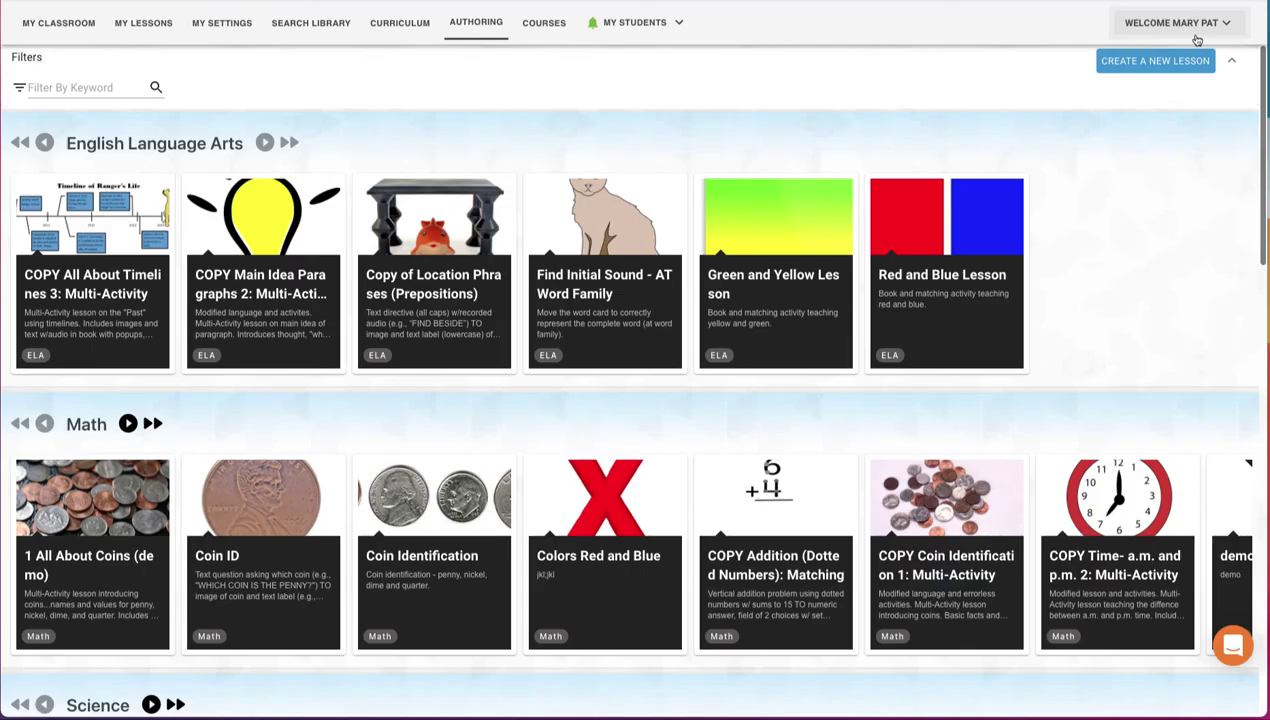